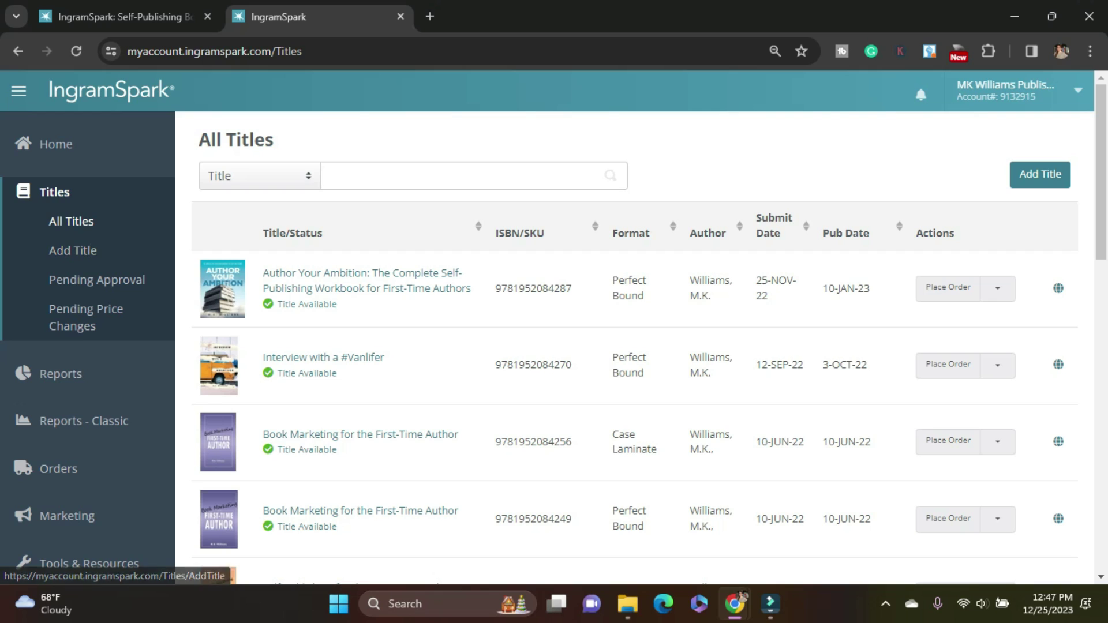
Step: Start adding a new title as a print-only book
{"action": "left_click", "coordinate": [1040, 174]}
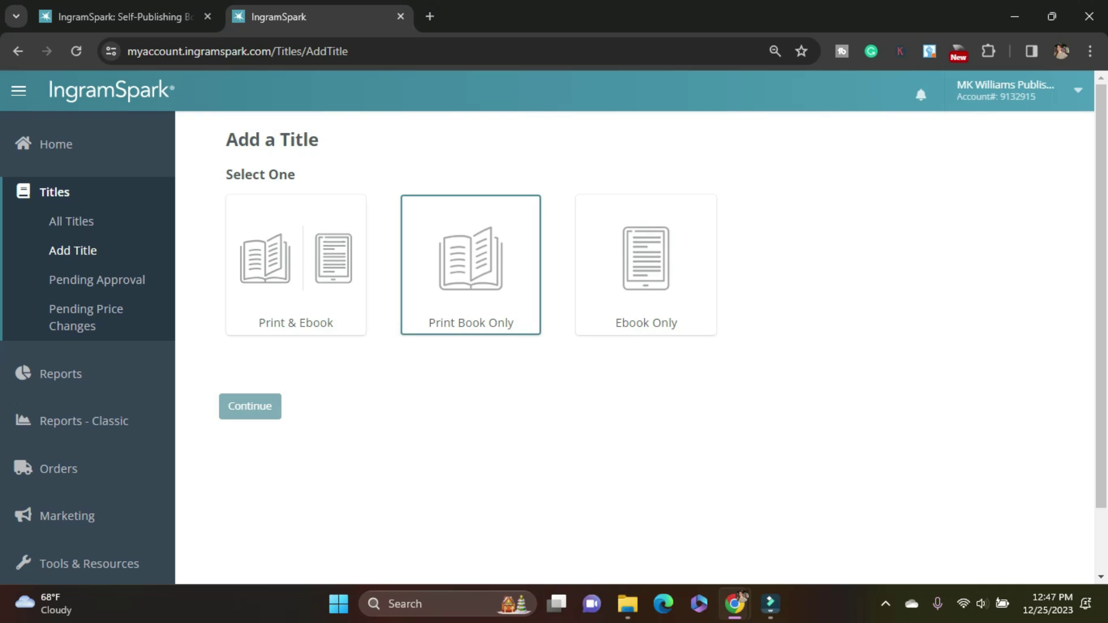
{"action": "left_click", "coordinate": [471, 266]}
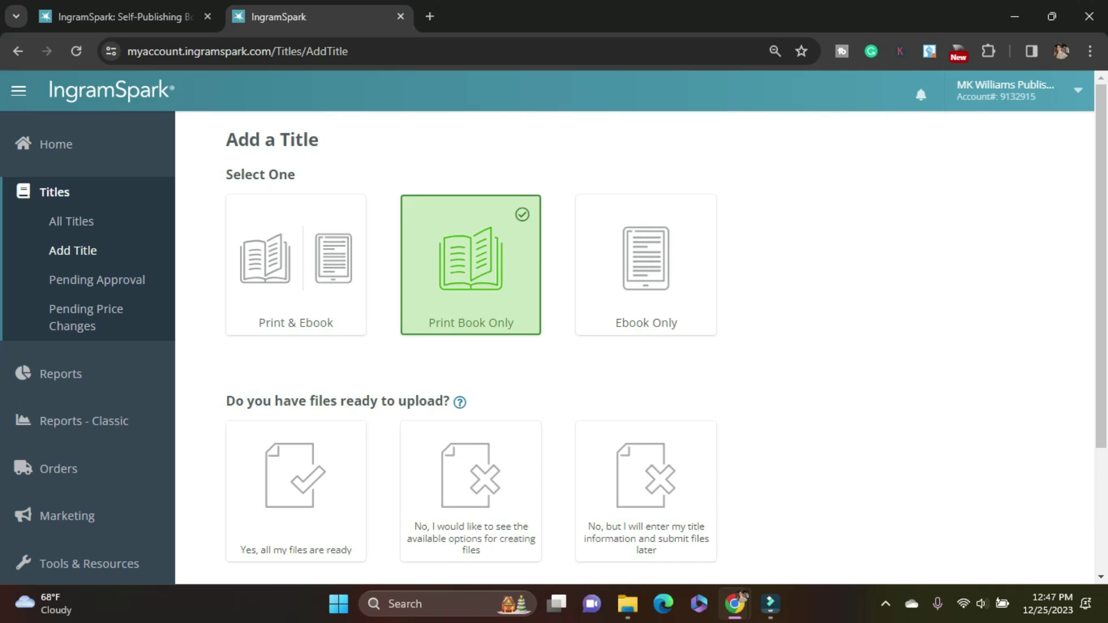
{"action": "scroll", "coordinate": [633, 348], "scroll_direction": "down", "scroll_amount": 1}
{"action": "scroll", "coordinate": [296, 369], "scroll_direction": "down", "scroll_amount": 1}
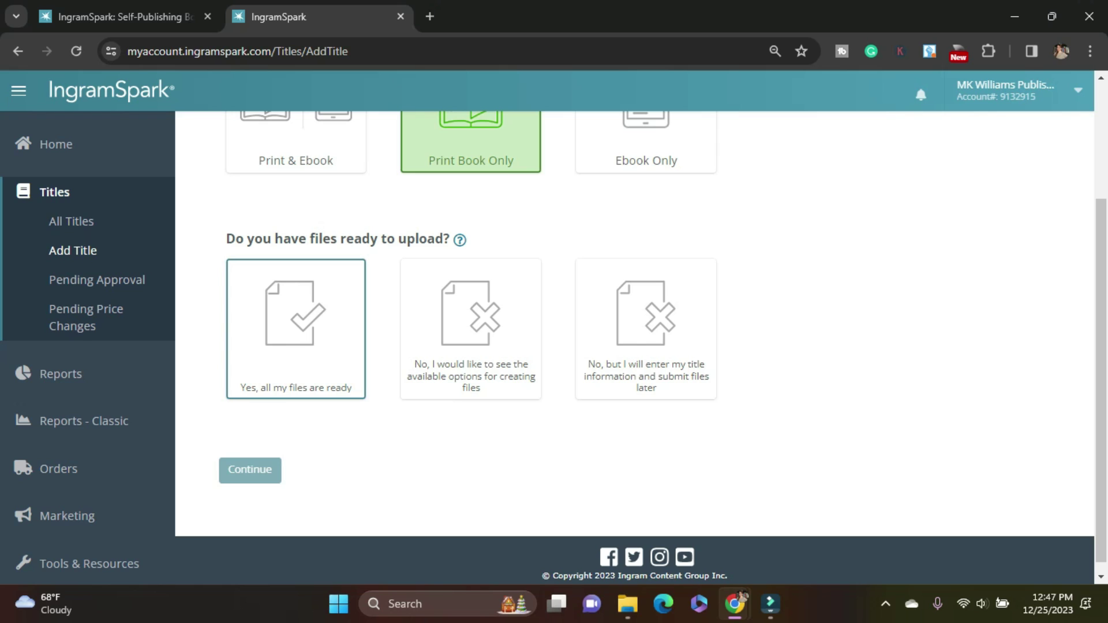
Step: Mark the cover and interior files ready and choose print, distribute and sell
{"action": "left_click", "coordinate": [295, 358]}
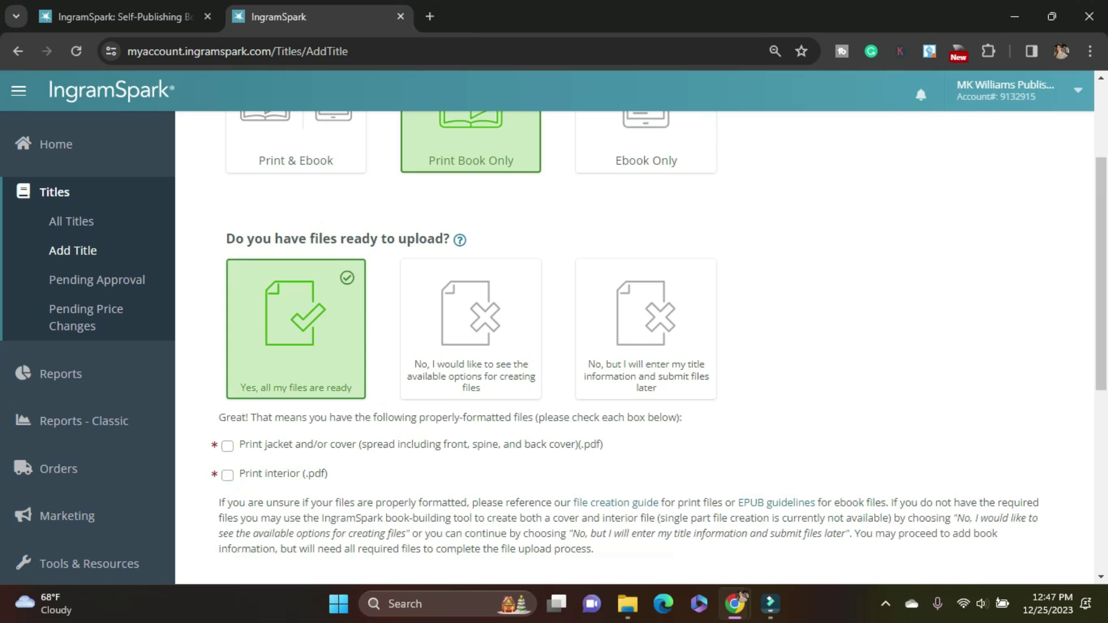
{"action": "left_click", "coordinate": [227, 446]}
{"action": "left_click", "coordinate": [227, 475]}
{"action": "scroll", "coordinate": [227, 475], "scroll_direction": "down", "scroll_amount": 3}
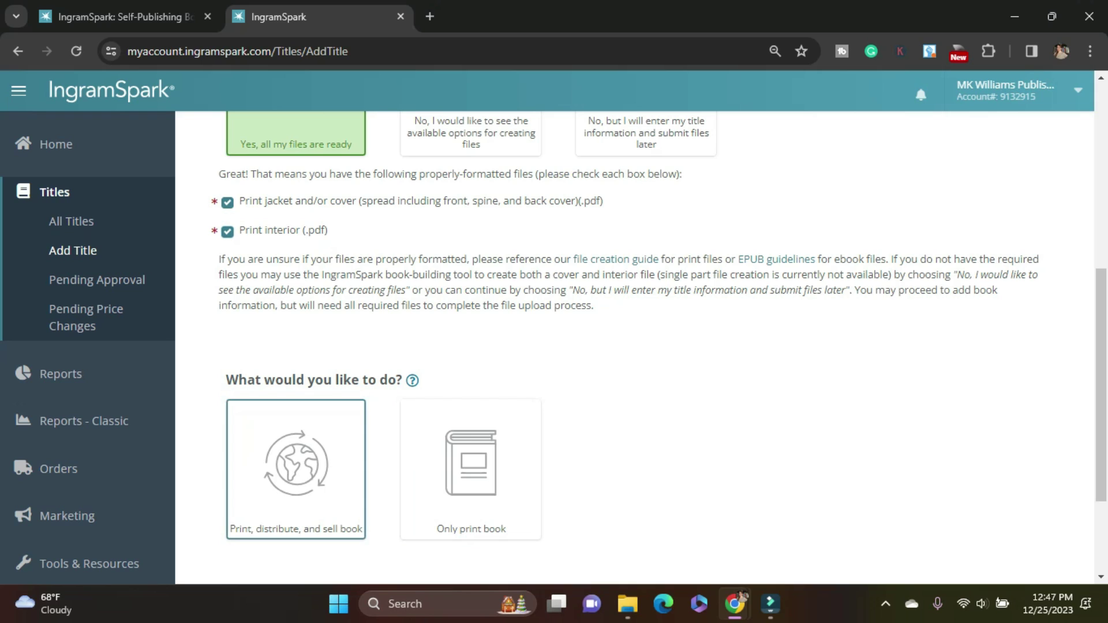
{"action": "left_click", "coordinate": [296, 469]}
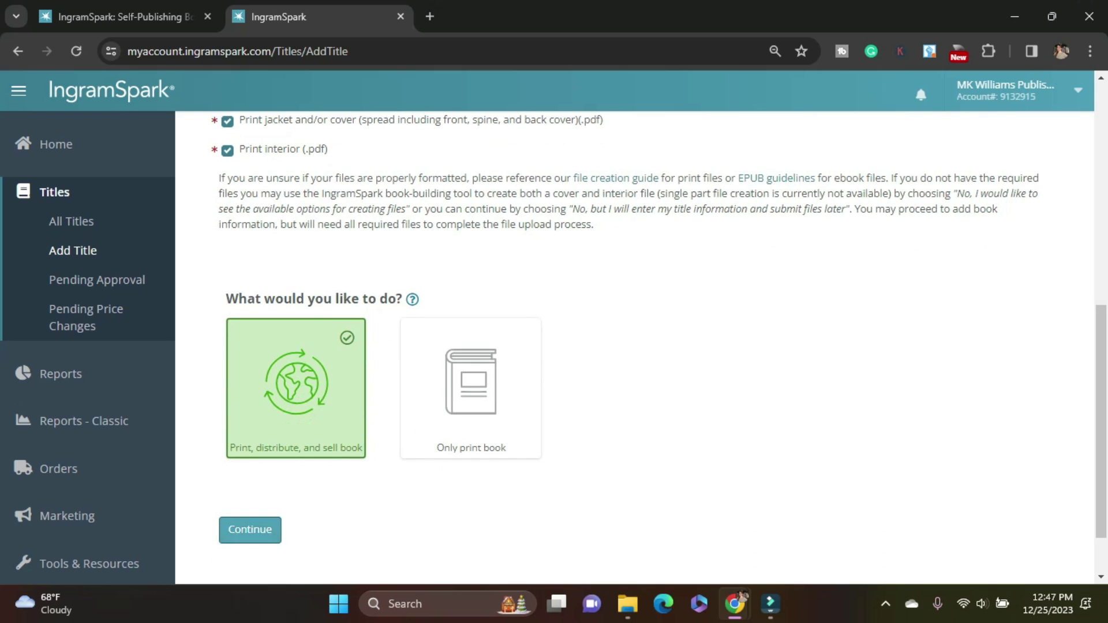
{"action": "left_click", "coordinate": [250, 529]}
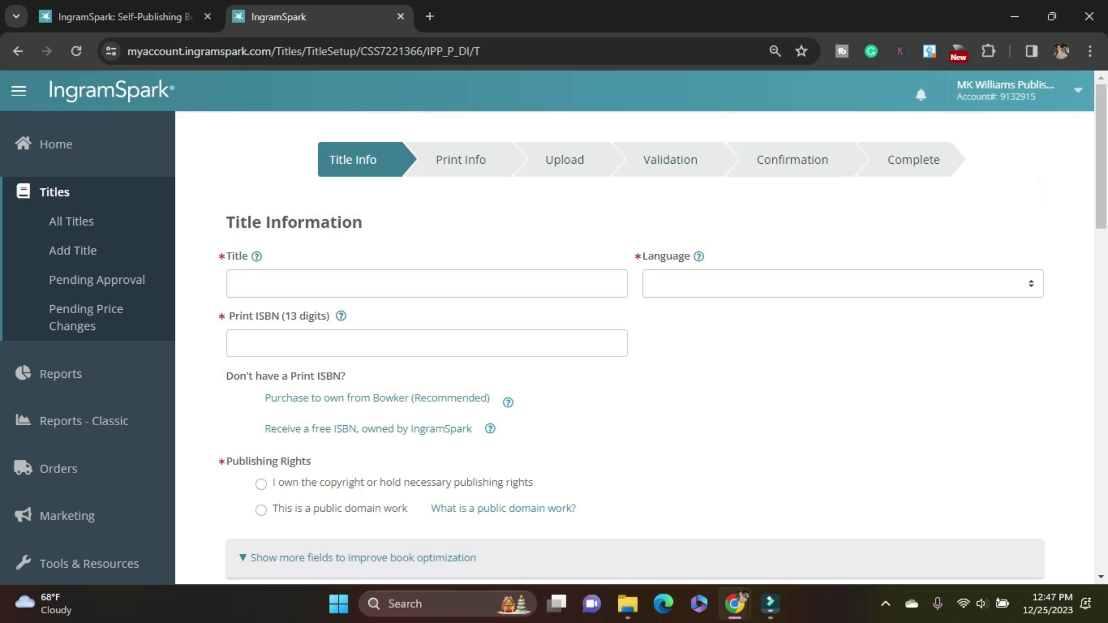
Step: Enter the title 'Enemies of Peace' and set the language to English
{"action": "left_click", "coordinate": [427, 283]}
{"action": "type", "text": "Enemies"}
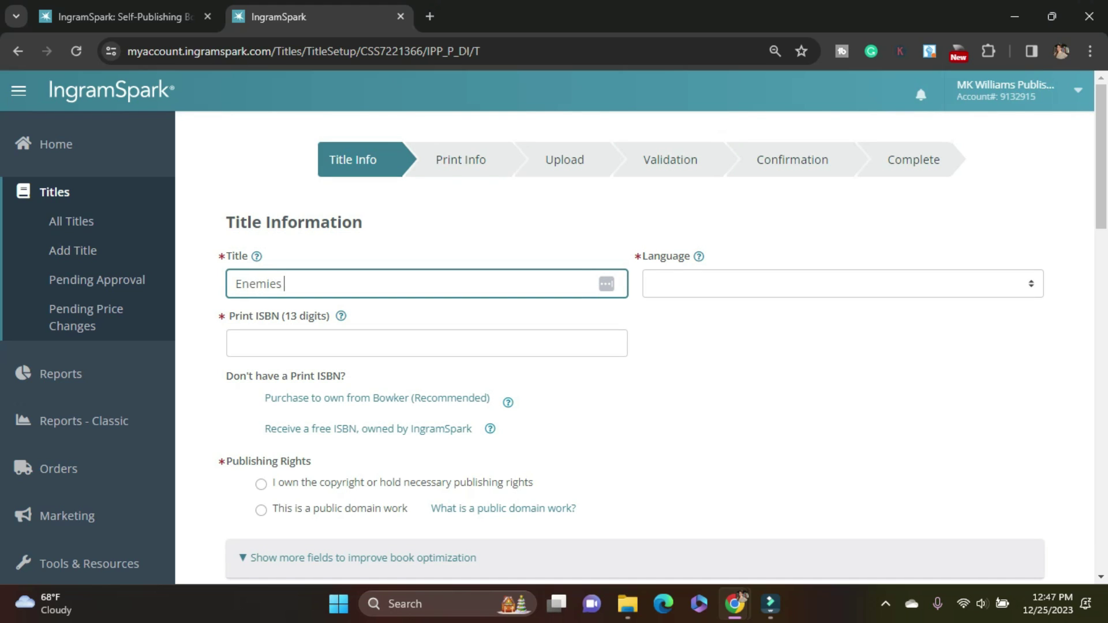
{"action": "type", "text": " of Peace"}
{"action": "left_click", "coordinate": [842, 283]}
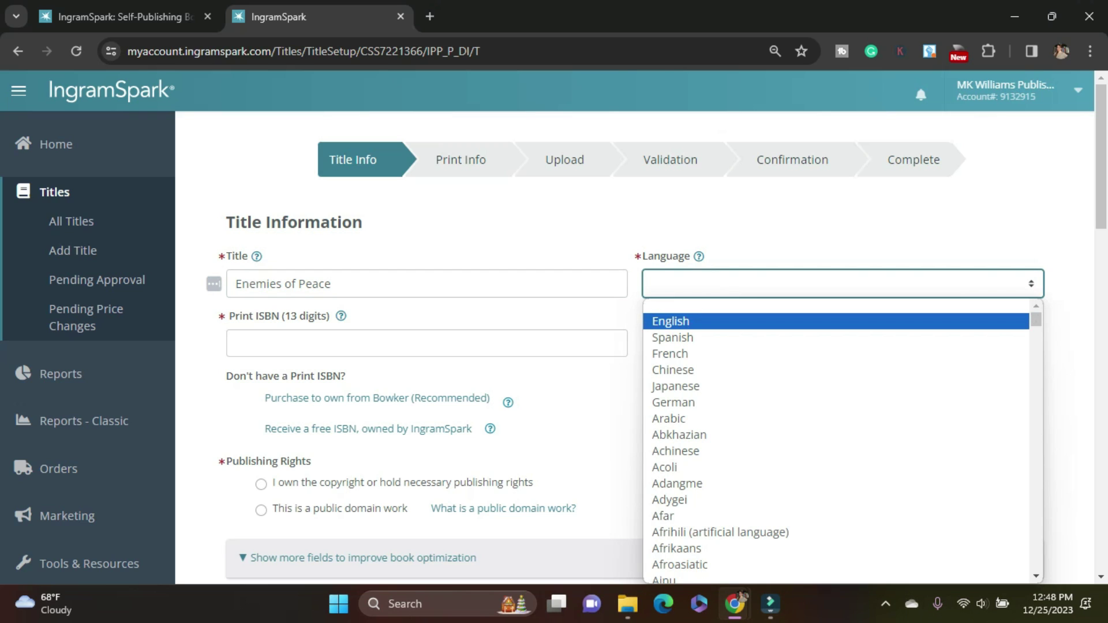
{"action": "key", "text": "Return"}
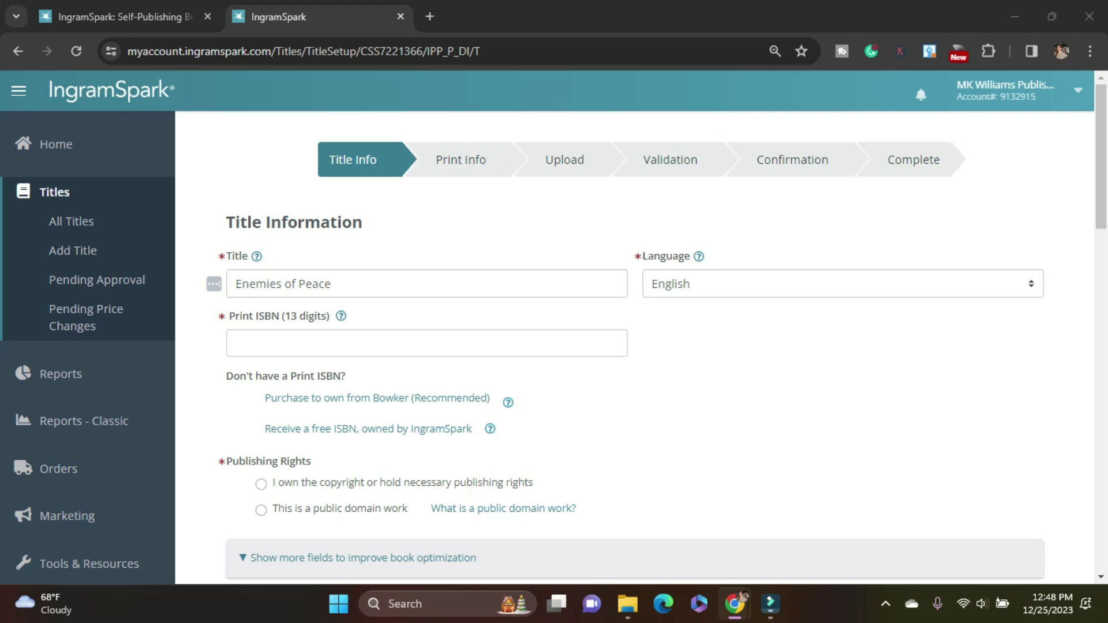
{"action": "left_click", "coordinate": [427, 343]}
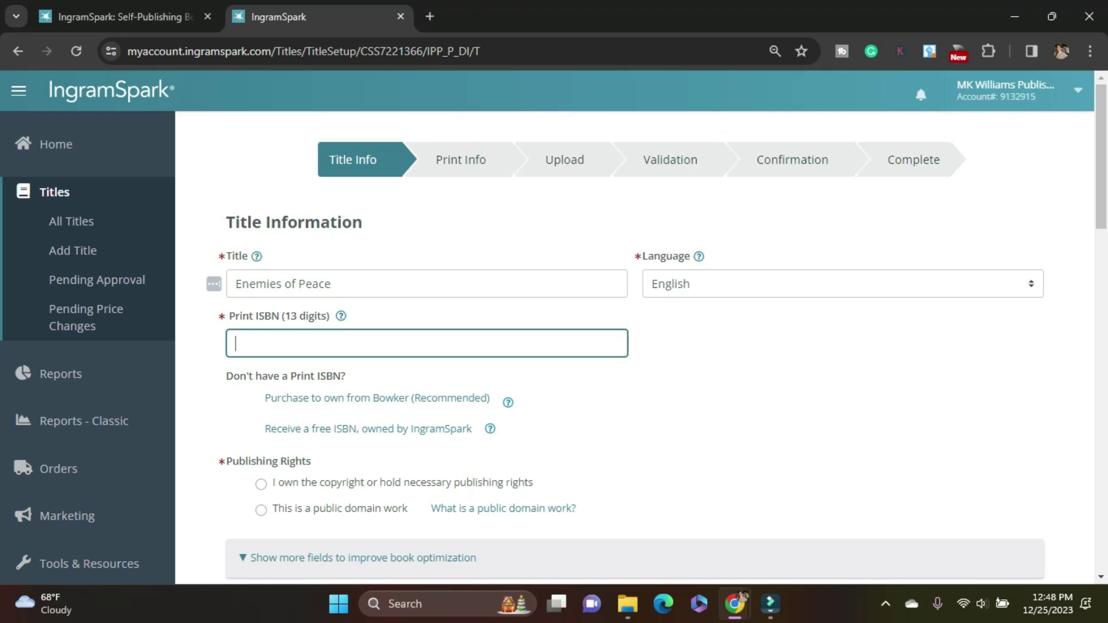
{"action": "key", "text": "ctrl+v"}
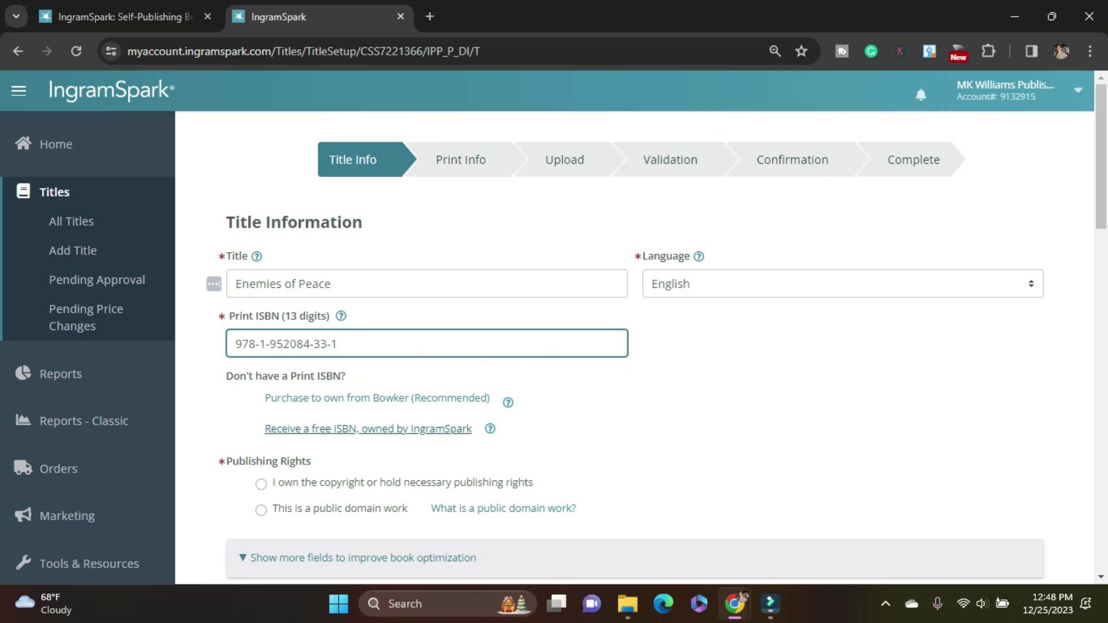
{"action": "scroll", "coordinate": [656, 342], "scroll_direction": "down", "scroll_amount": 1}
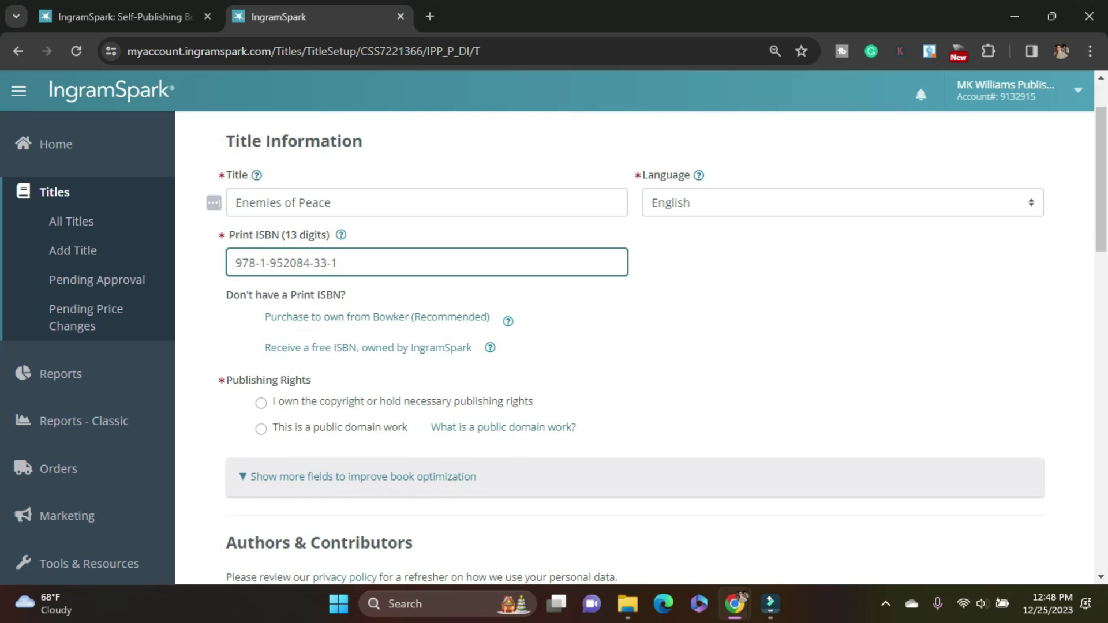
{"action": "left_click", "coordinate": [261, 403]}
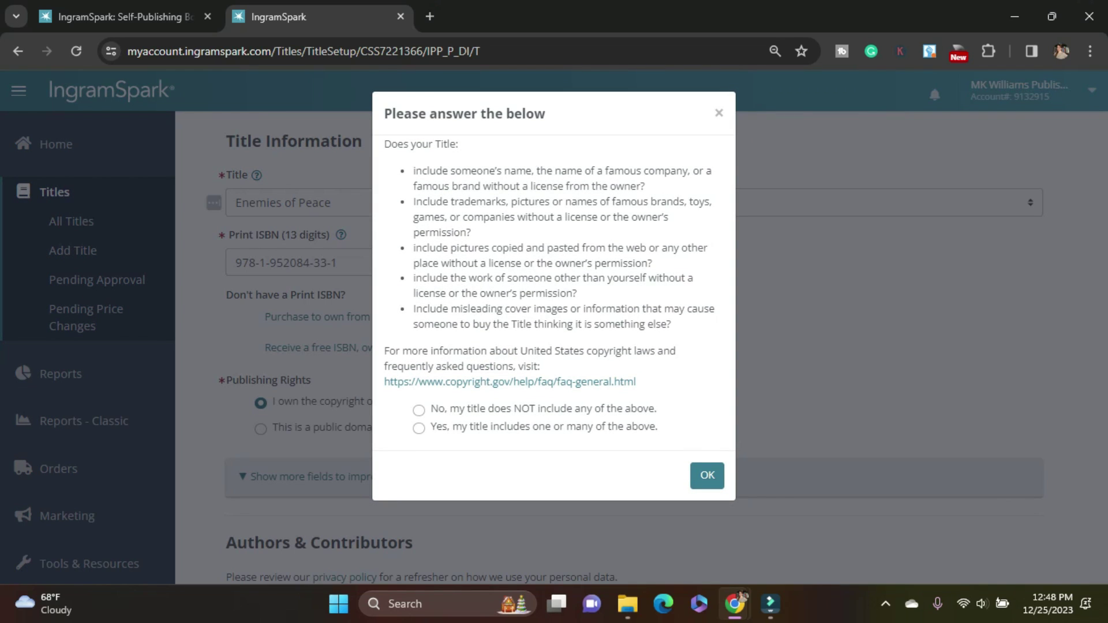
{"action": "left_click", "coordinate": [419, 410]}
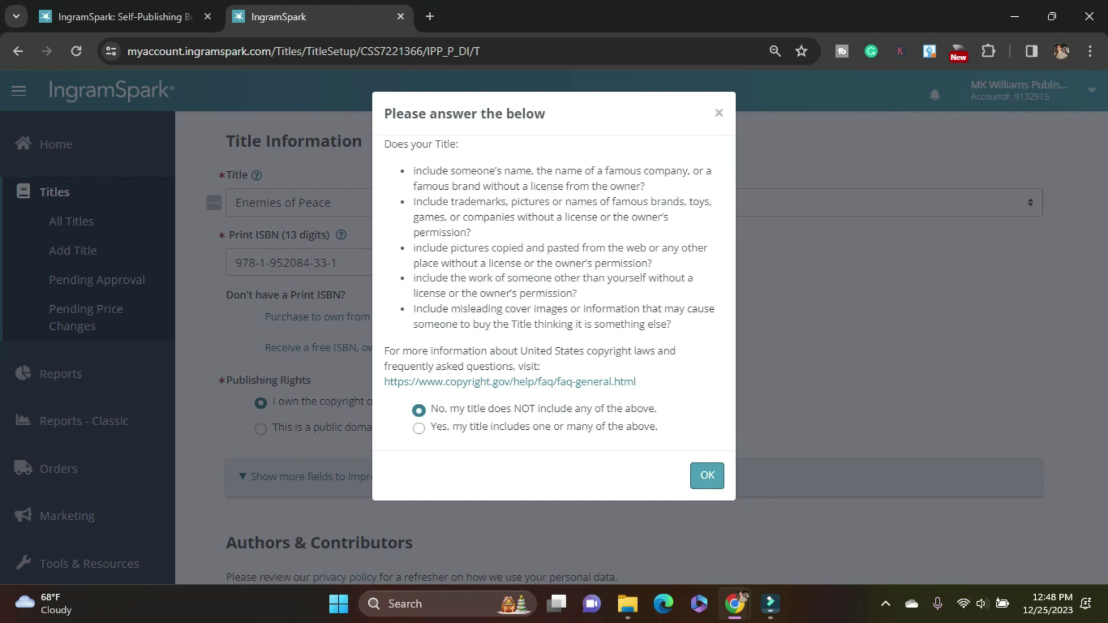
{"action": "left_click", "coordinate": [706, 475]}
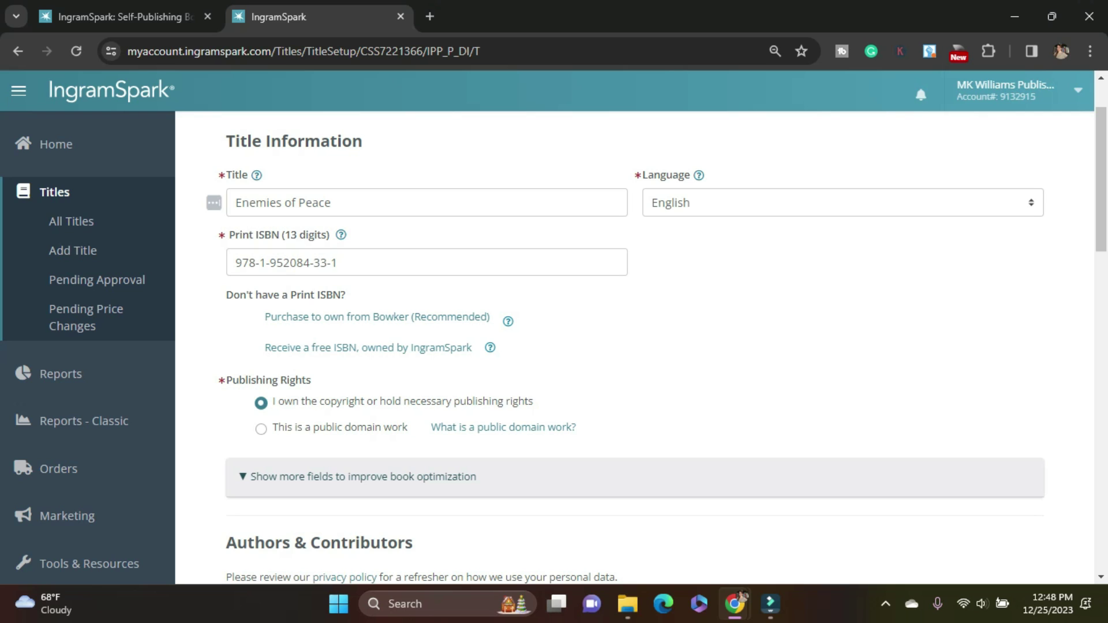
{"action": "left_click", "coordinate": [362, 477]}
Step: Enter 2 in the Edition No. field
{"action": "scroll", "coordinate": [634, 348], "scroll_direction": "down", "scroll_amount": 3}
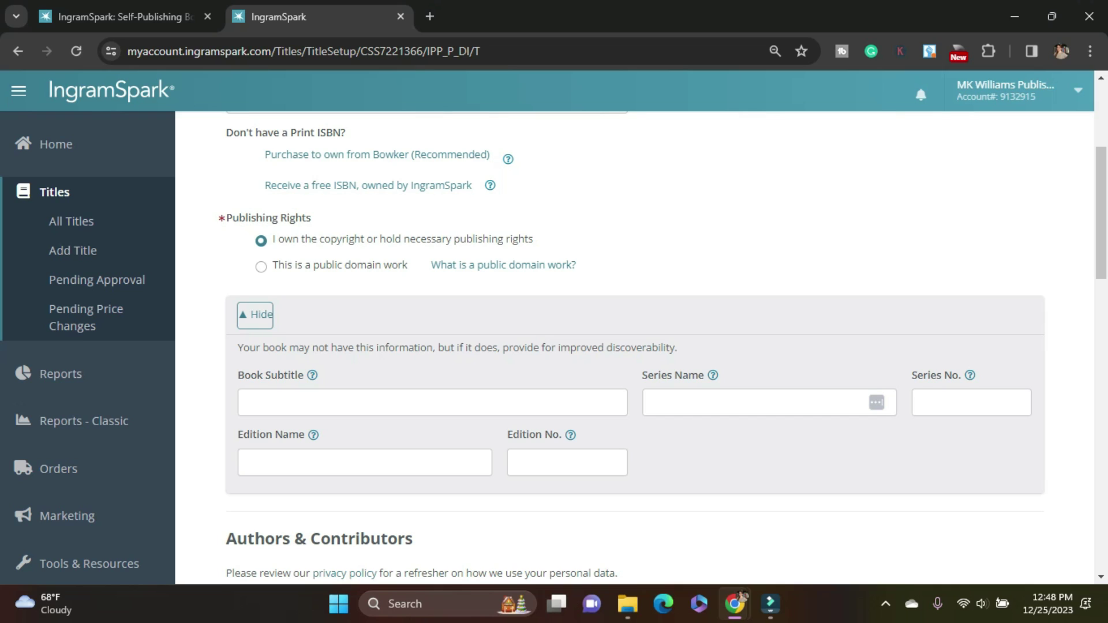
{"action": "left_click", "coordinate": [567, 463]}
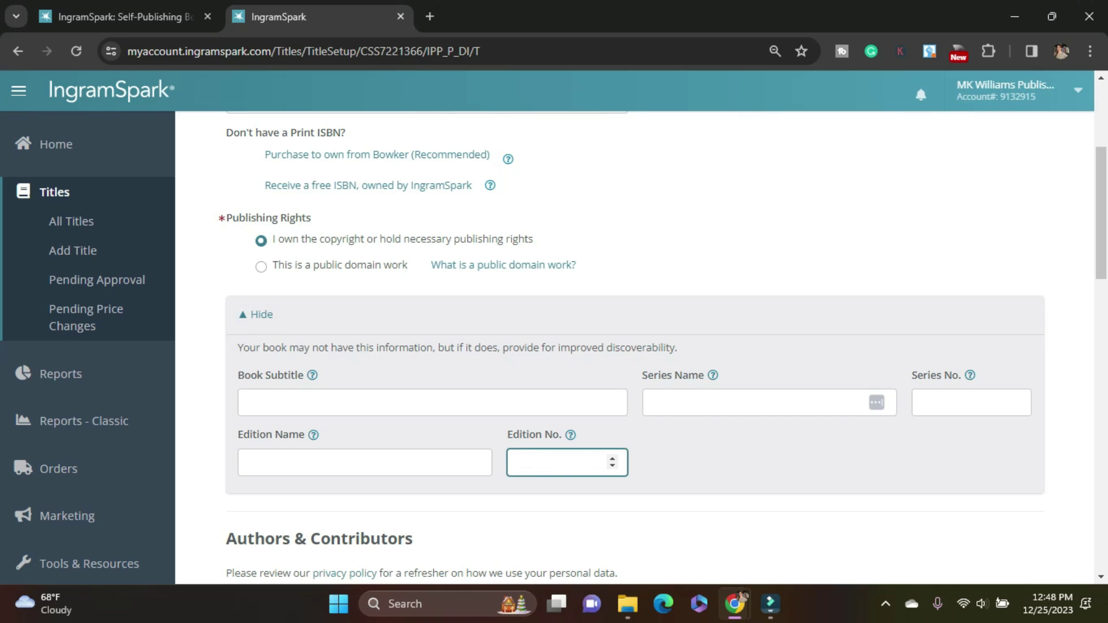
{"action": "type", "text": "2"}
{"action": "scroll", "coordinate": [634, 346], "scroll_direction": "down", "scroll_amount": 5}
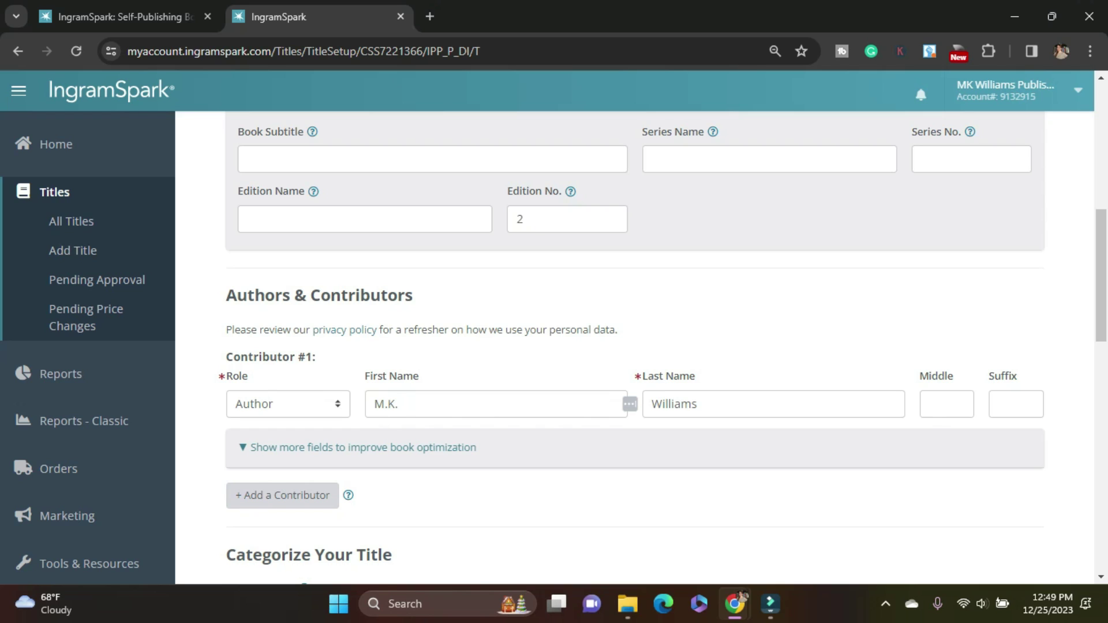
Step: Add a second contributor with the Foreword by role, then move down to Categorize Your Title
{"action": "left_click", "coordinate": [282, 495]}
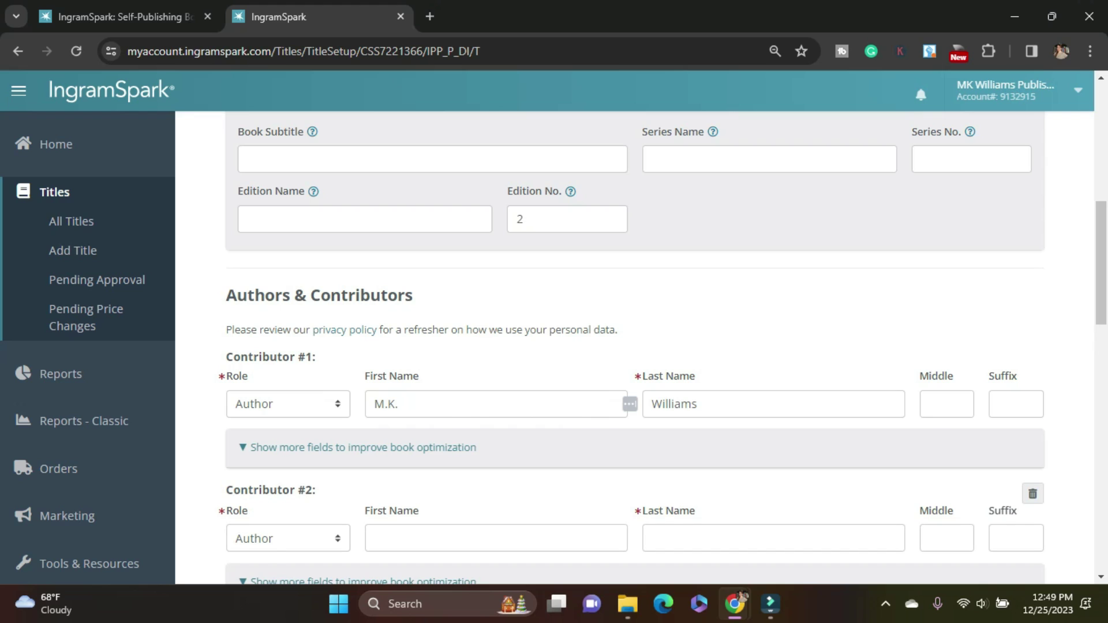
{"action": "scroll", "coordinate": [661, 348], "scroll_direction": "down", "scroll_amount": 2}
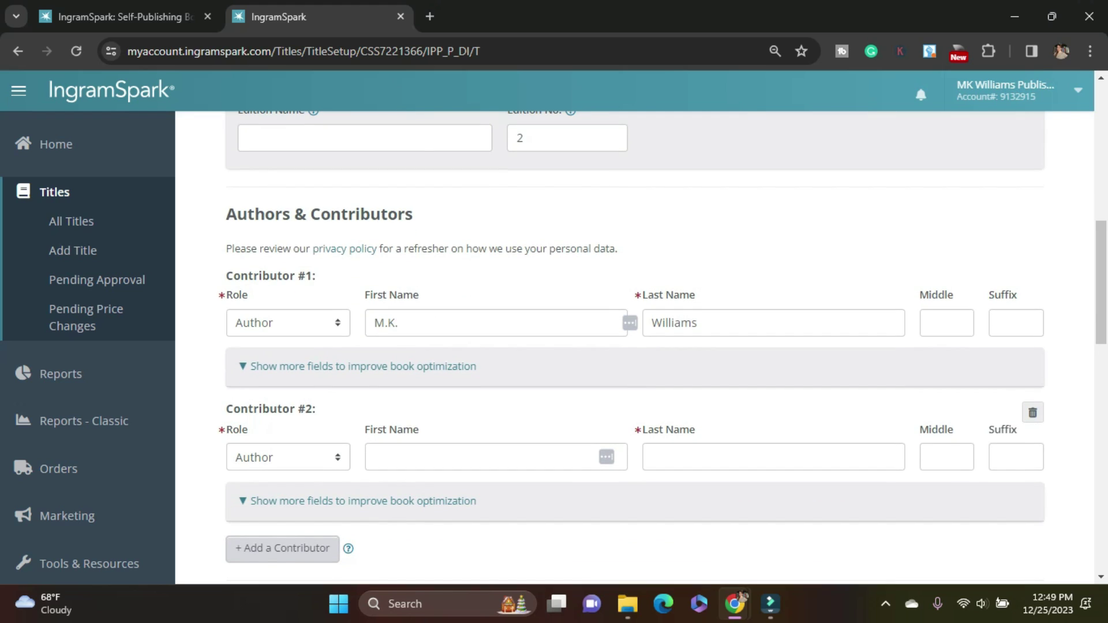
{"action": "left_click", "coordinate": [287, 457]}
{"action": "scroll", "coordinate": [316, 280], "scroll_direction": "down", "scroll_amount": 10}
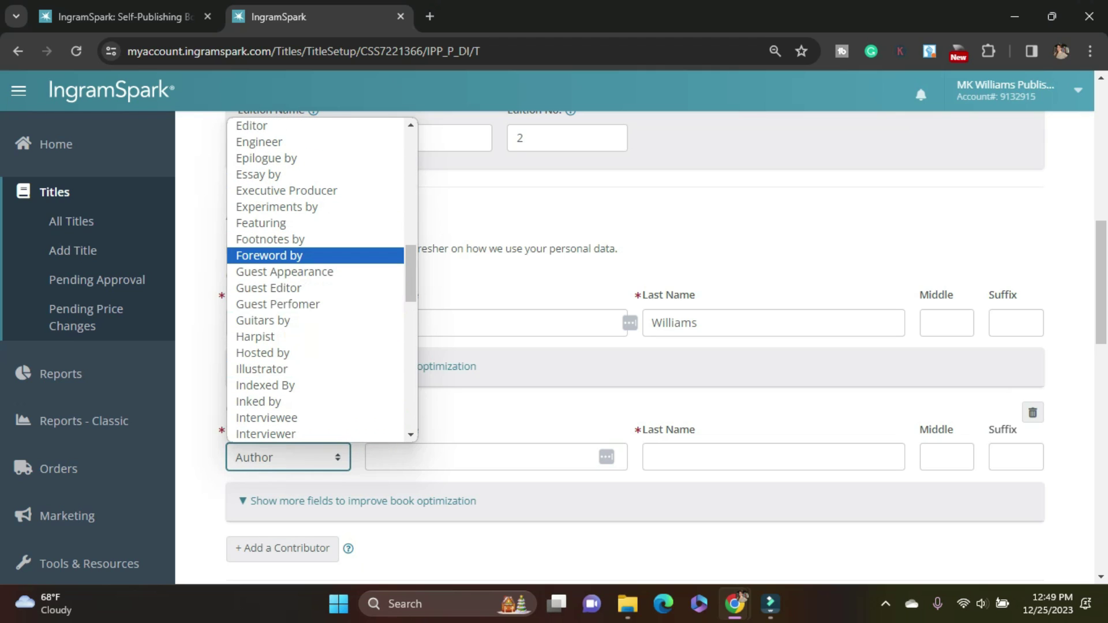
{"action": "left_click", "coordinate": [268, 255]}
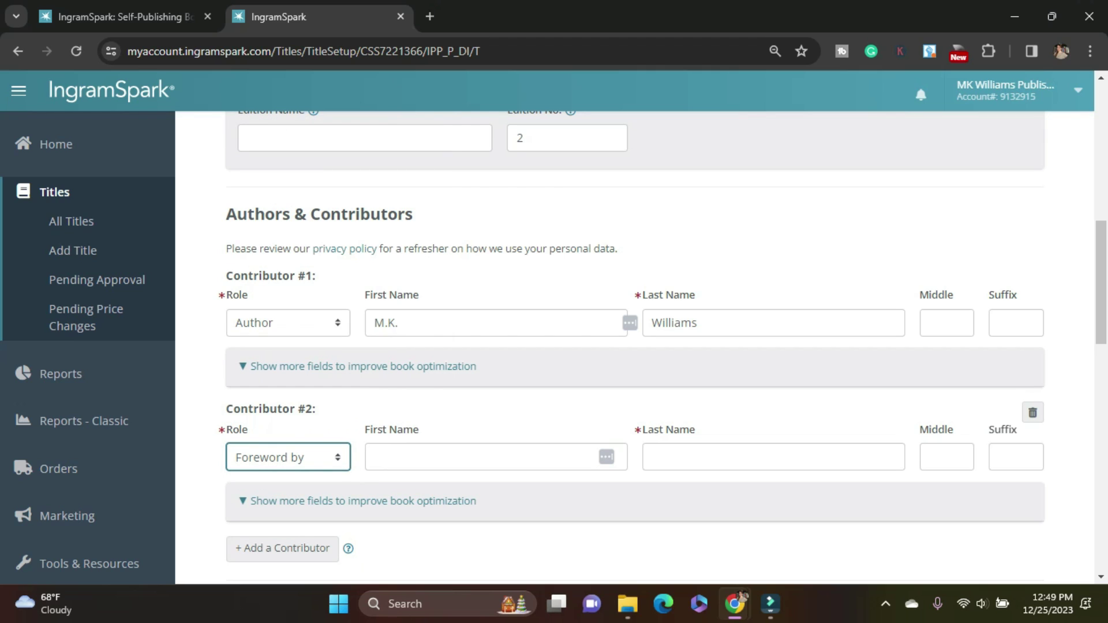
{"action": "scroll", "coordinate": [634, 346], "scroll_direction": "down", "scroll_amount": 3}
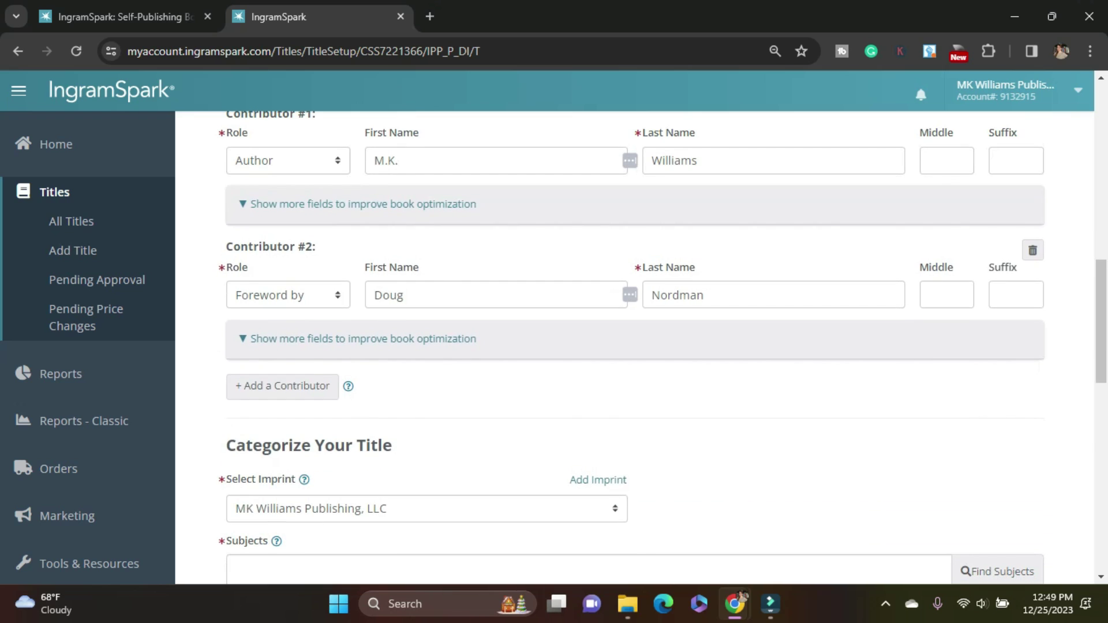
{"action": "scroll", "coordinate": [635, 346], "scroll_direction": "up", "scroll_amount": 1}
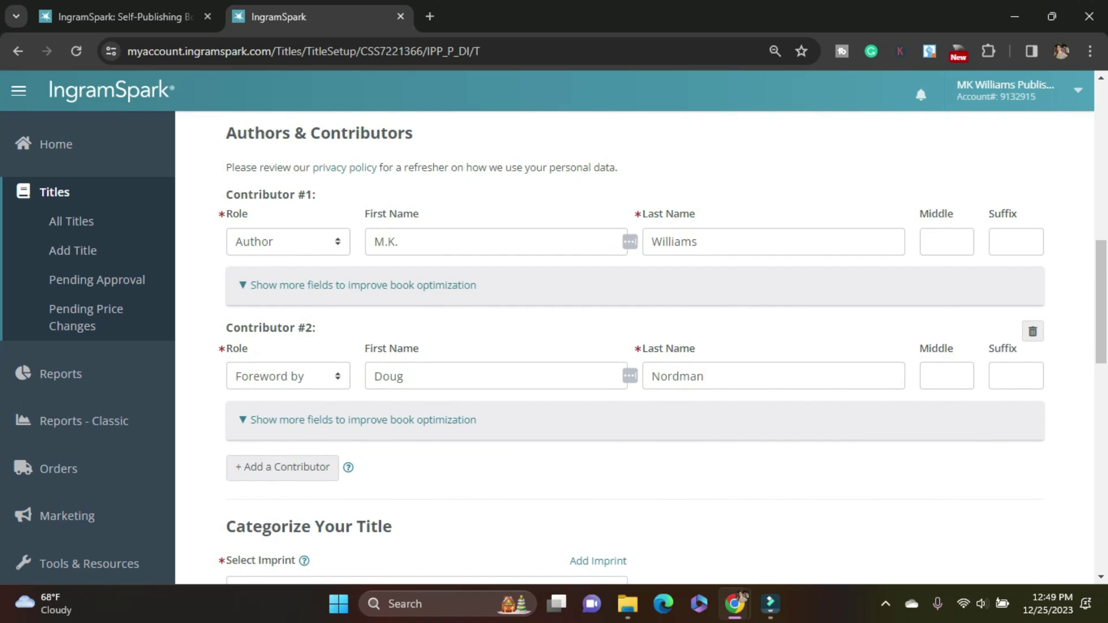
{"action": "scroll", "coordinate": [635, 346], "scroll_direction": "down", "scroll_amount": 1}
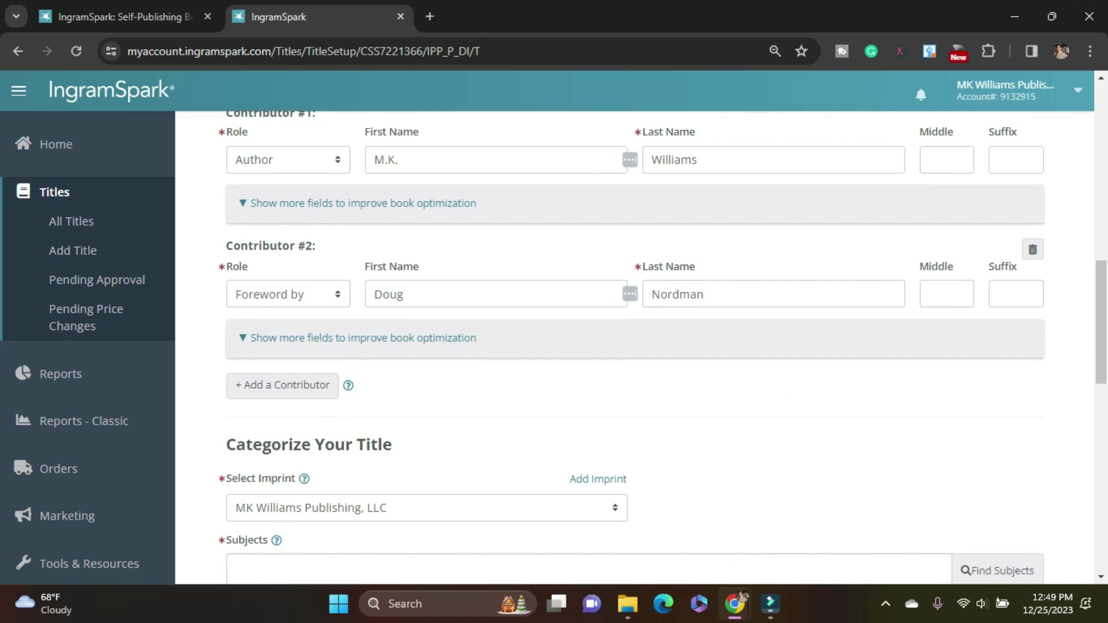
{"action": "scroll", "coordinate": [634, 346], "scroll_direction": "down", "scroll_amount": 3}
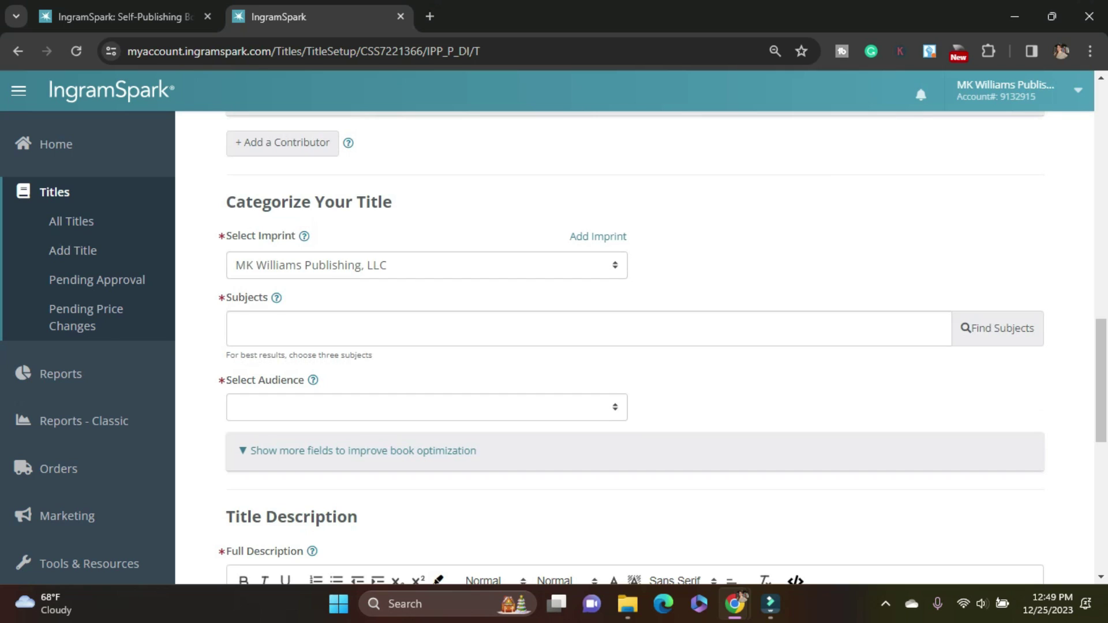
{"action": "scroll", "coordinate": [635, 346], "scroll_direction": "up", "scroll_amount": 3}
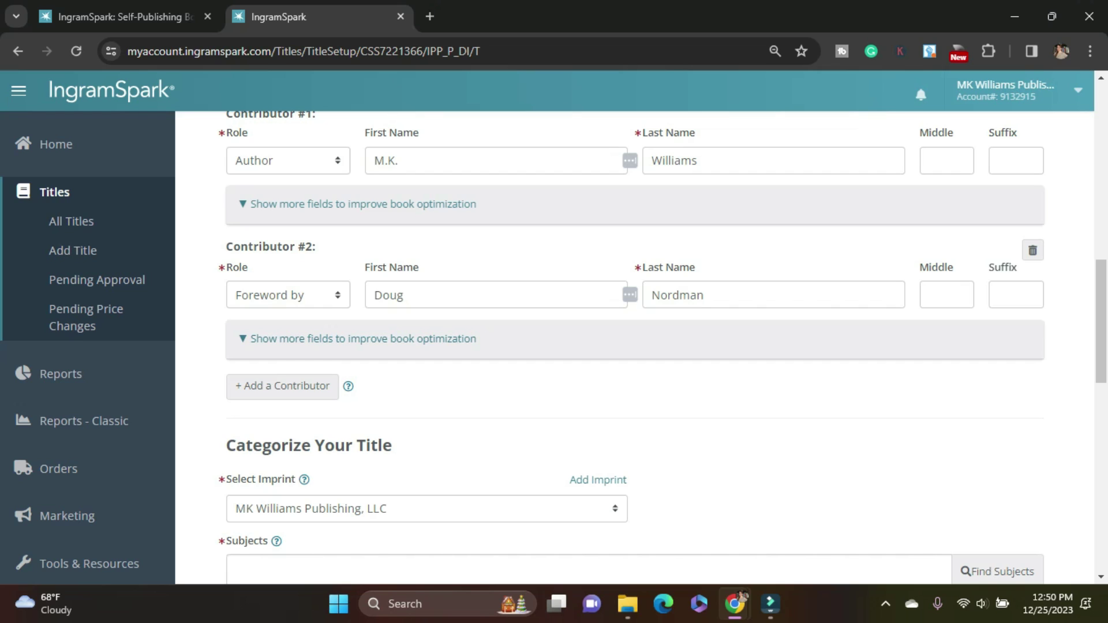
{"action": "scroll", "coordinate": [662, 347], "scroll_direction": "down", "scroll_amount": 2}
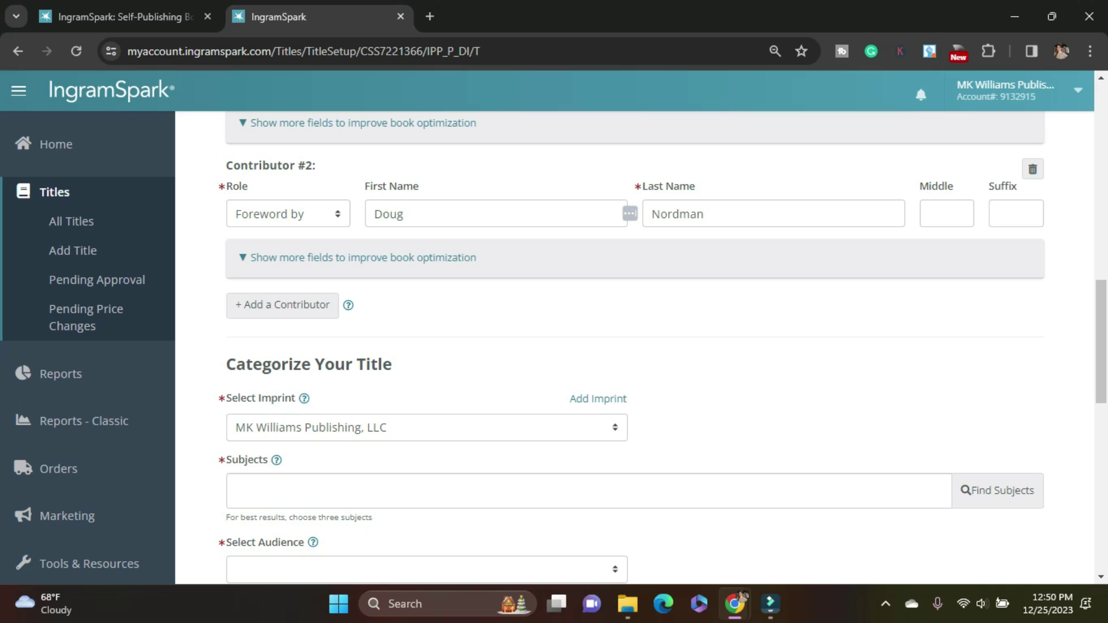
{"action": "scroll", "coordinate": [662, 347], "scroll_direction": "down", "scroll_amount": 2}
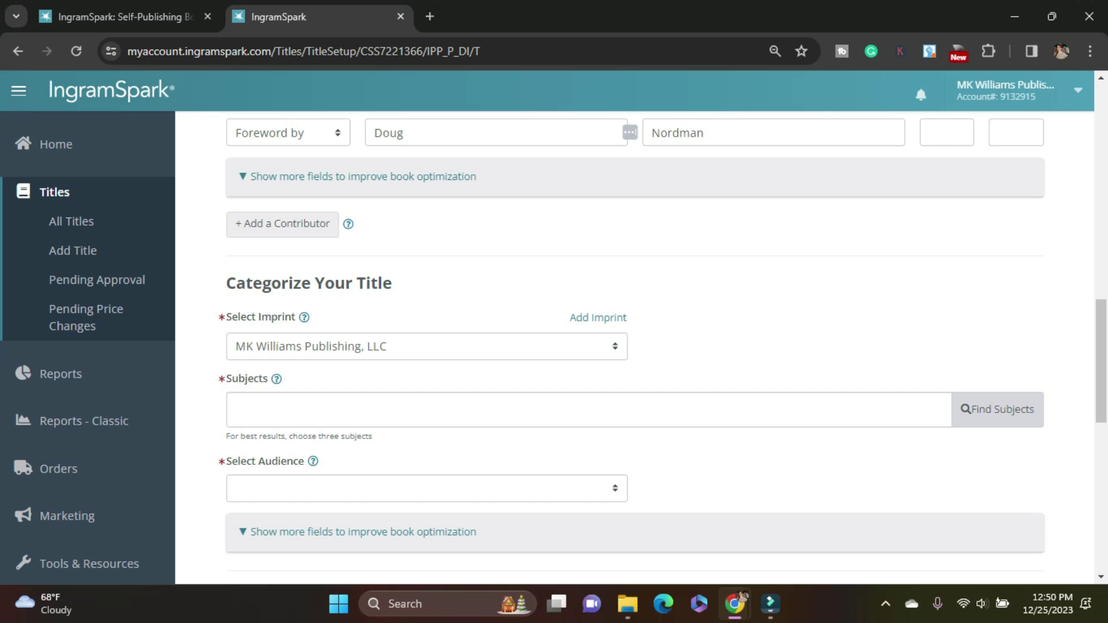
Step: Add subjects FICTION / Satire, FICTION / Thrillers / Suspense and FICTION / Absurdist
{"action": "left_click", "coordinate": [997, 409]}
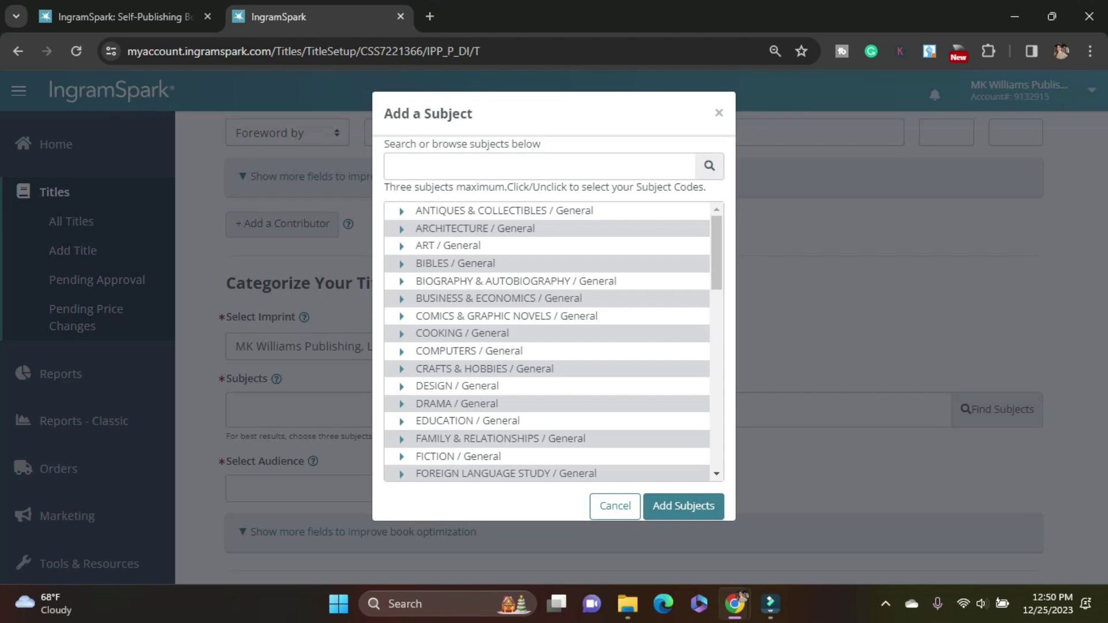
{"action": "type", "text": "satire"}
{"action": "key", "text": "Return"}
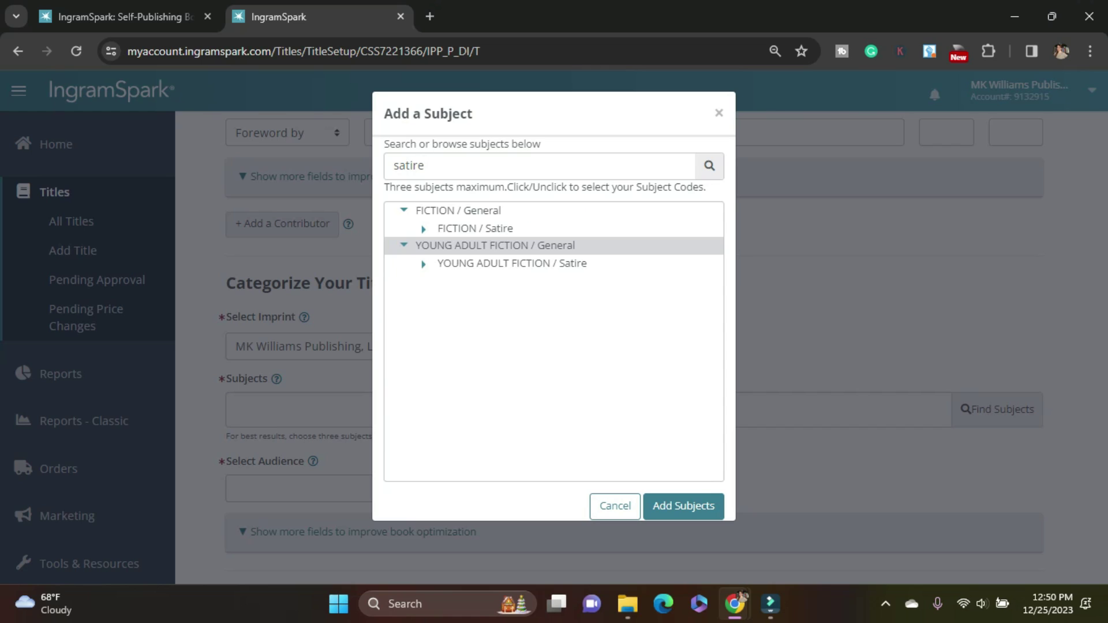
{"action": "left_click", "coordinate": [475, 228]}
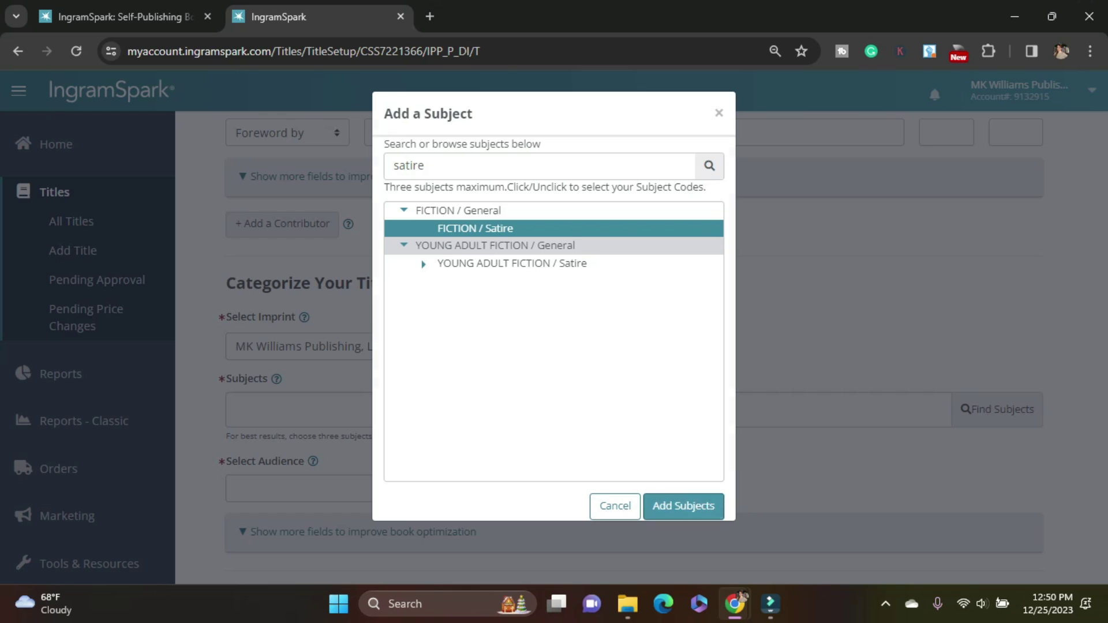
{"action": "left_click", "coordinate": [683, 505]}
{"action": "left_click", "coordinate": [996, 409]}
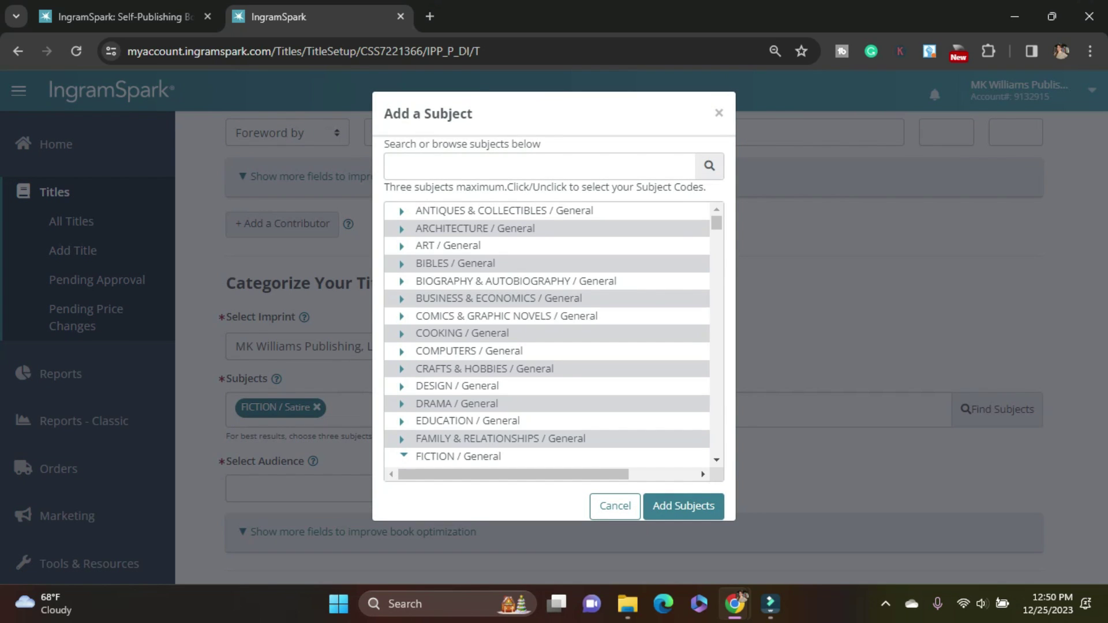
{"action": "type", "text": "suspense"}
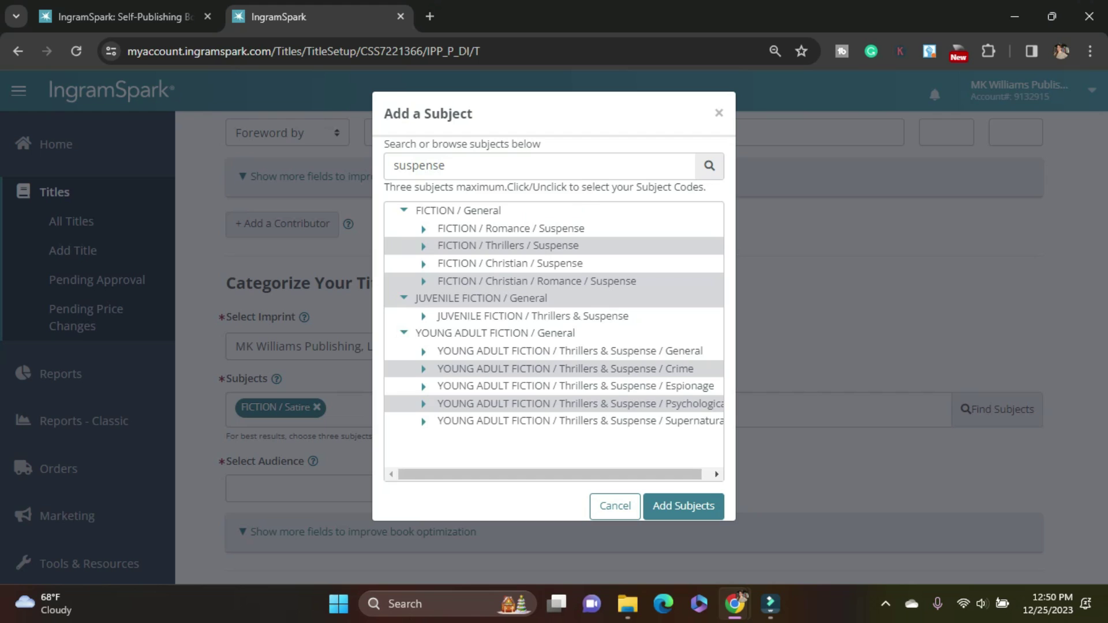
{"action": "left_click", "coordinate": [507, 246]}
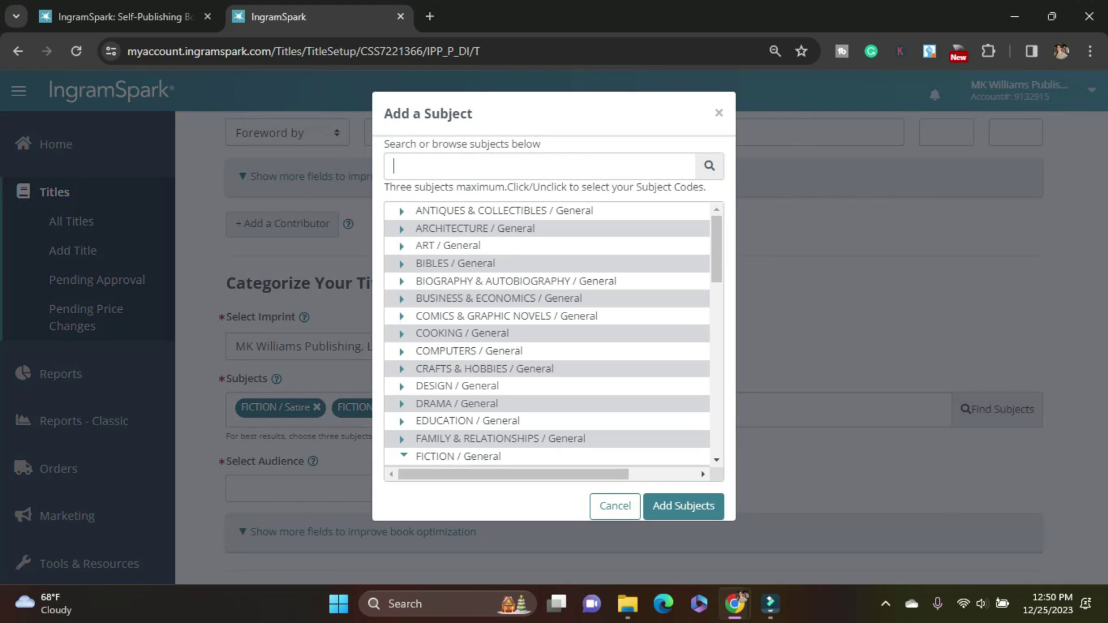
{"action": "type", "text": "absurdist"}
{"action": "left_click", "coordinate": [484, 228]}
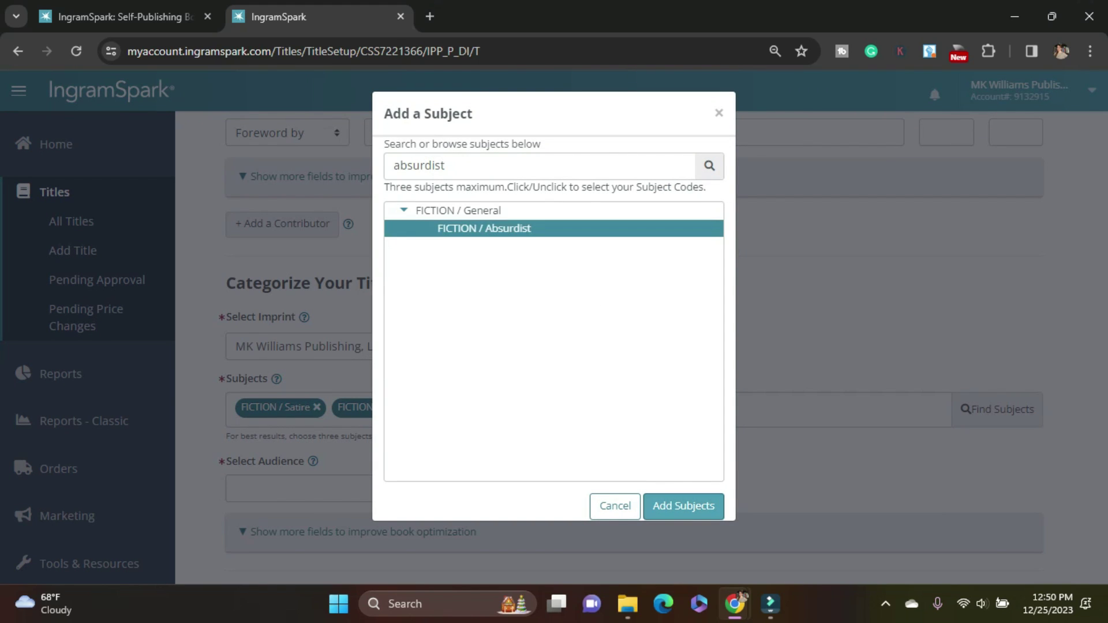
{"action": "left_click", "coordinate": [683, 506]}
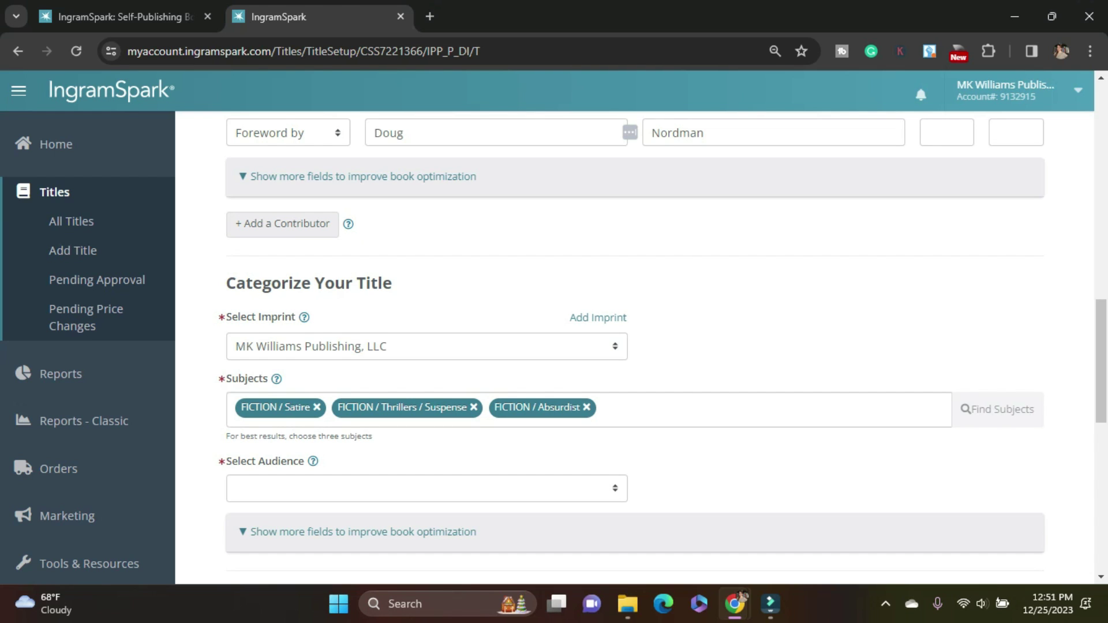
Step: Set the audience to Trade/General (Adult)
{"action": "scroll", "coordinate": [635, 346], "scroll_direction": "down", "scroll_amount": 3}
{"action": "left_click", "coordinate": [427, 326]}
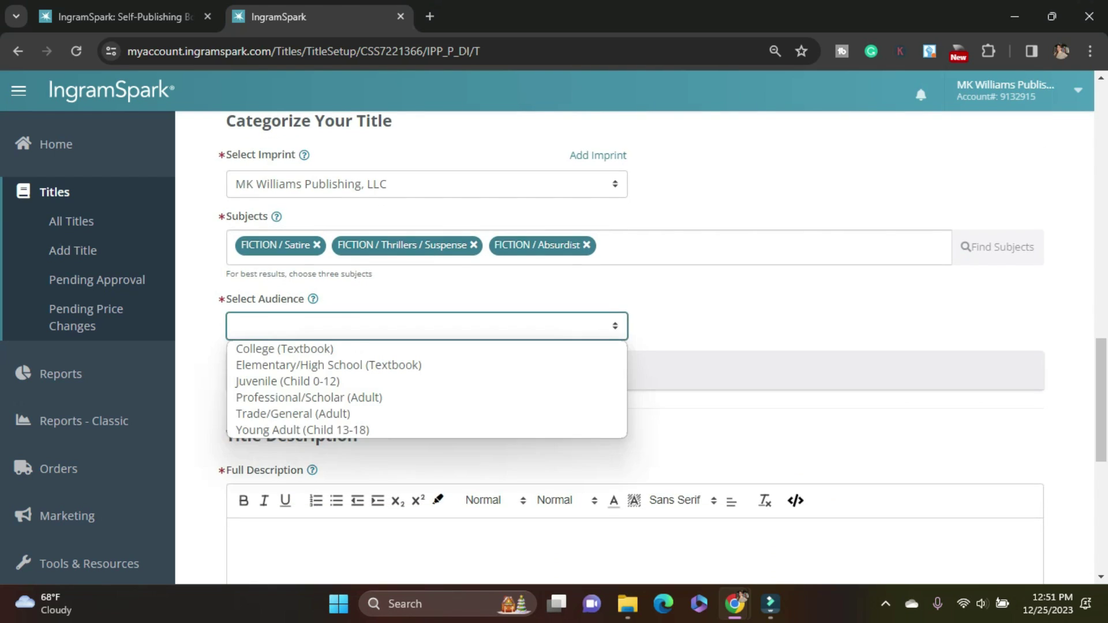
{"action": "left_click", "coordinate": [292, 414]}
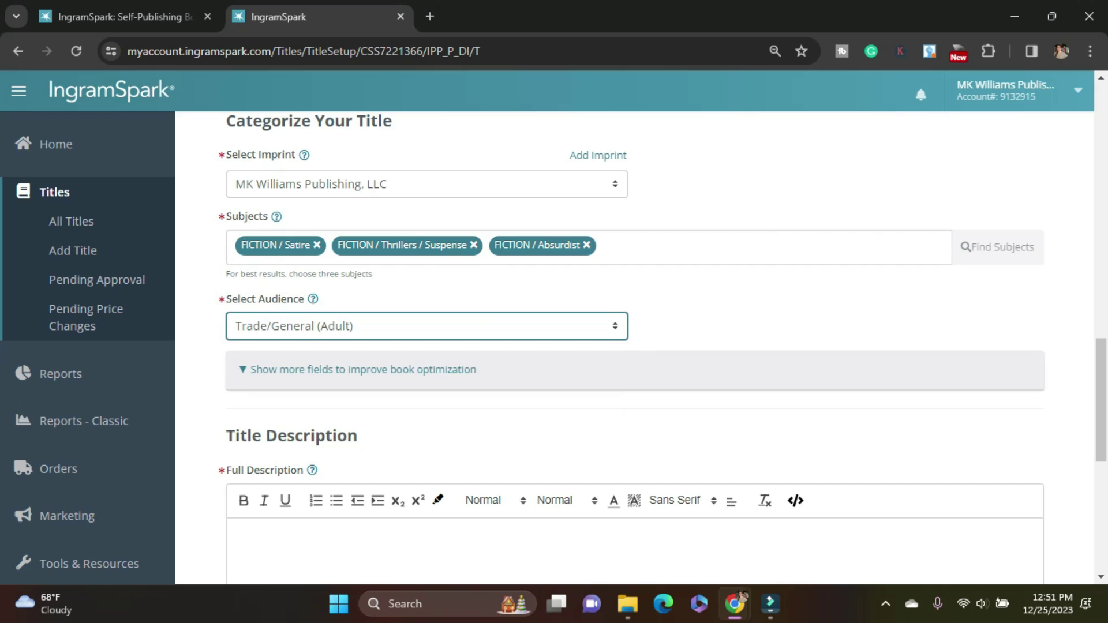
{"action": "scroll", "coordinate": [634, 346], "scroll_direction": "down", "scroll_amount": 3}
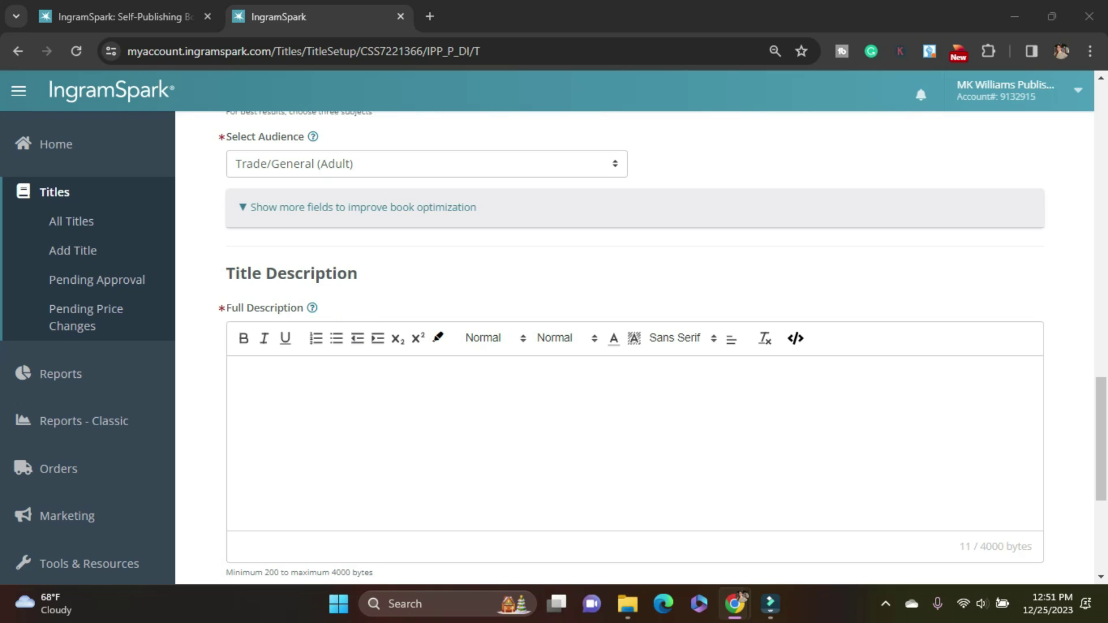
{"action": "left_click", "coordinate": [497, 424]}
Step: Paste the blurb and split it into paragraphs at 'They start to realize' and the featured-on line
{"action": "type", "text": "How far would you go to achieve the \"American Dream?\"Timothy and Cynthia Lawson are on their way to having it all. But when they move into their dream home on an idyllic cul-du-sac they soon start to realize that not everything is as it seems. They start to realize that they bought more than just a piece of \"the dream\" when they signed on the dotted line. Did the previous residents go missing or were they murdered? Are their new neighbors planning something sinister? And if so, how can they stop it?This story starts with an explosion, so expect to be blown away. *Featured on the ChooseFI, FIRE Drill, and What's Up Next Podcasts."}
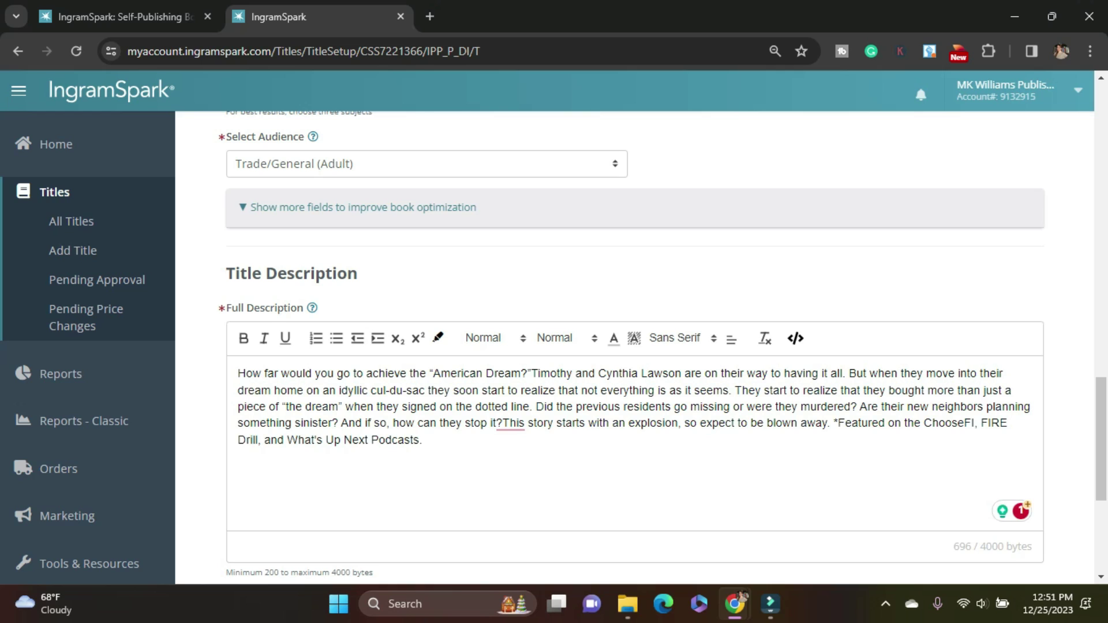
{"action": "left_click", "coordinate": [733, 391]}
{"action": "key", "text": "Return"}
{"action": "key", "text": "Return"}
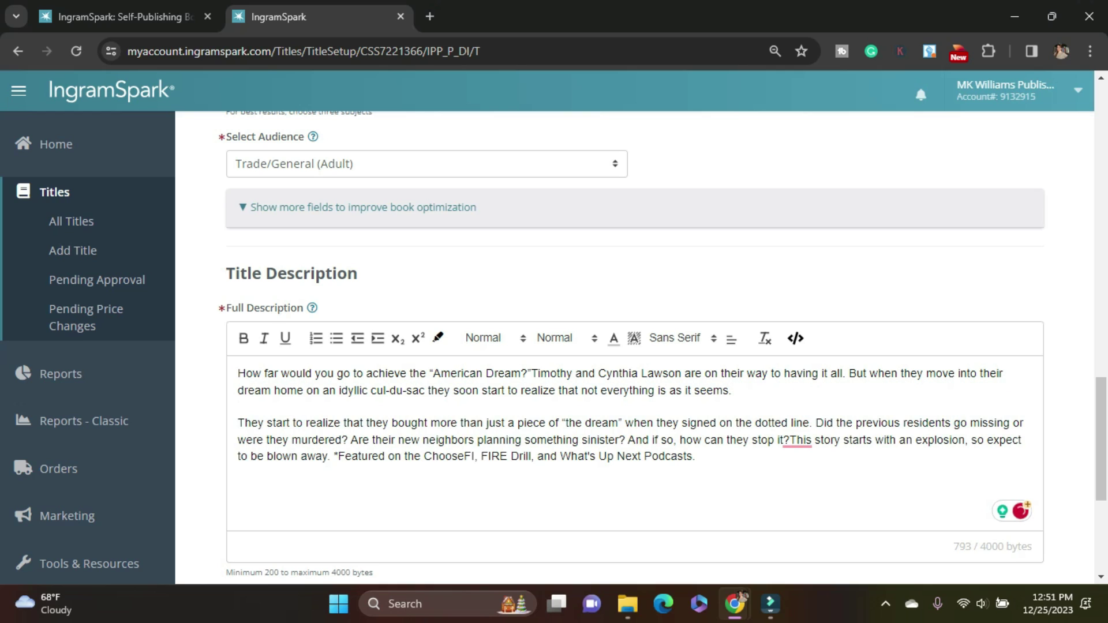
{"action": "left_click", "coordinate": [331, 456]}
{"action": "key", "text": "Right"}
{"action": "key", "text": "Return"}
{"action": "key", "text": "Return"}
Step: Scroll through the completed title form to review it
{"action": "scroll", "coordinate": [662, 347], "scroll_direction": "down", "scroll_amount": 4}
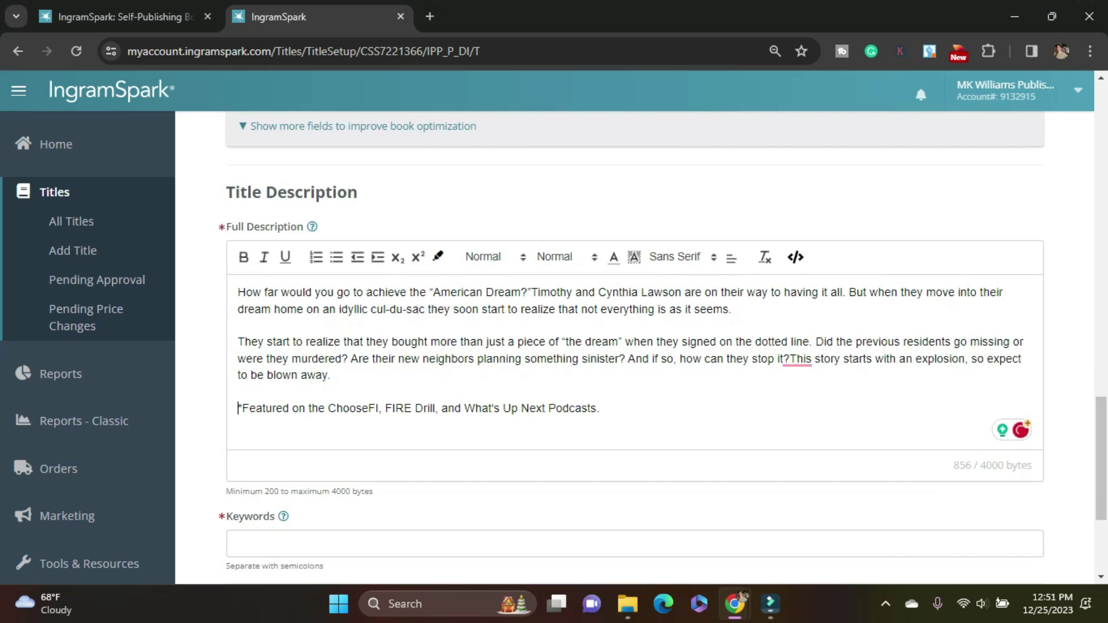
{"action": "scroll", "coordinate": [635, 346], "scroll_direction": "up", "scroll_amount": 20}
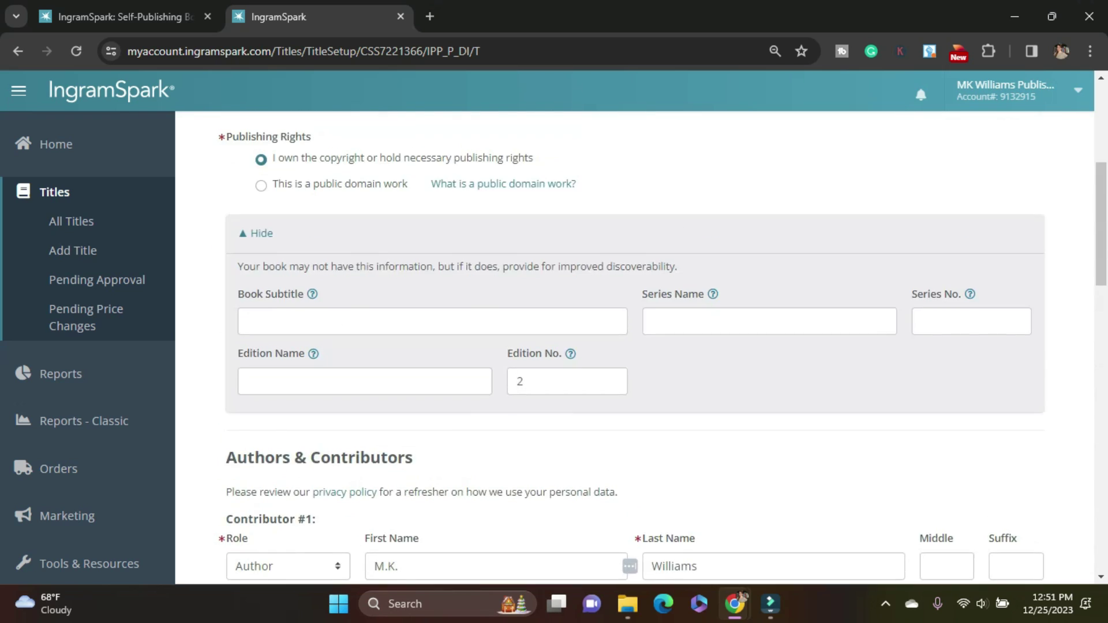
{"action": "scroll", "coordinate": [635, 346], "scroll_direction": "up", "scroll_amount": 2}
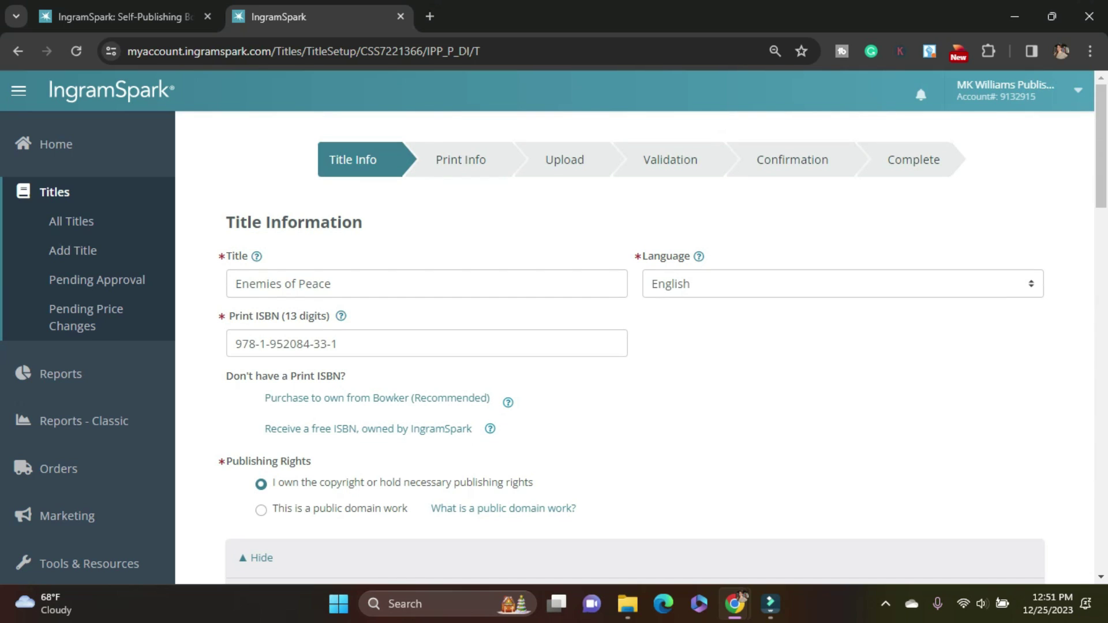
{"action": "scroll", "coordinate": [634, 346], "scroll_direction": "down", "scroll_amount": 4}
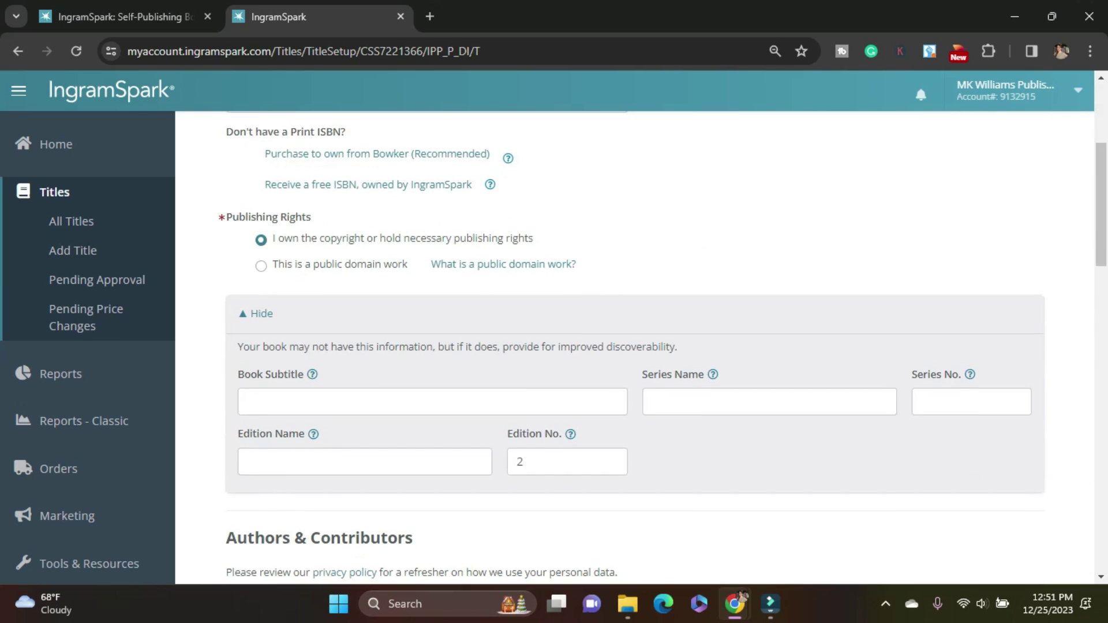
{"action": "scroll", "coordinate": [634, 346], "scroll_direction": "down", "scroll_amount": 5}
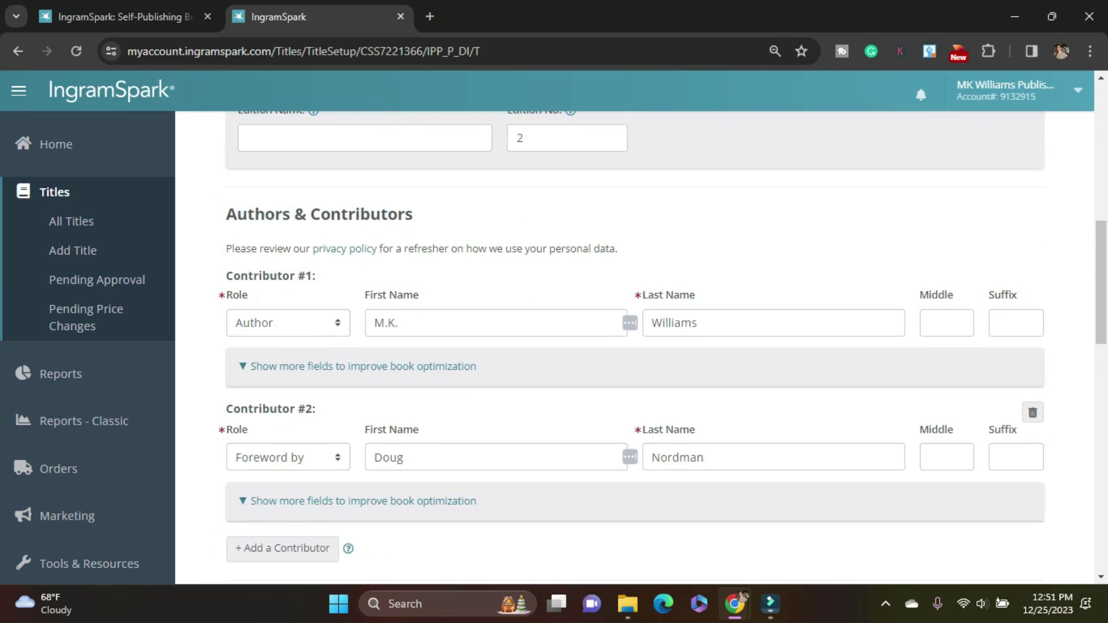
{"action": "scroll", "coordinate": [634, 346], "scroll_direction": "down", "scroll_amount": 4}
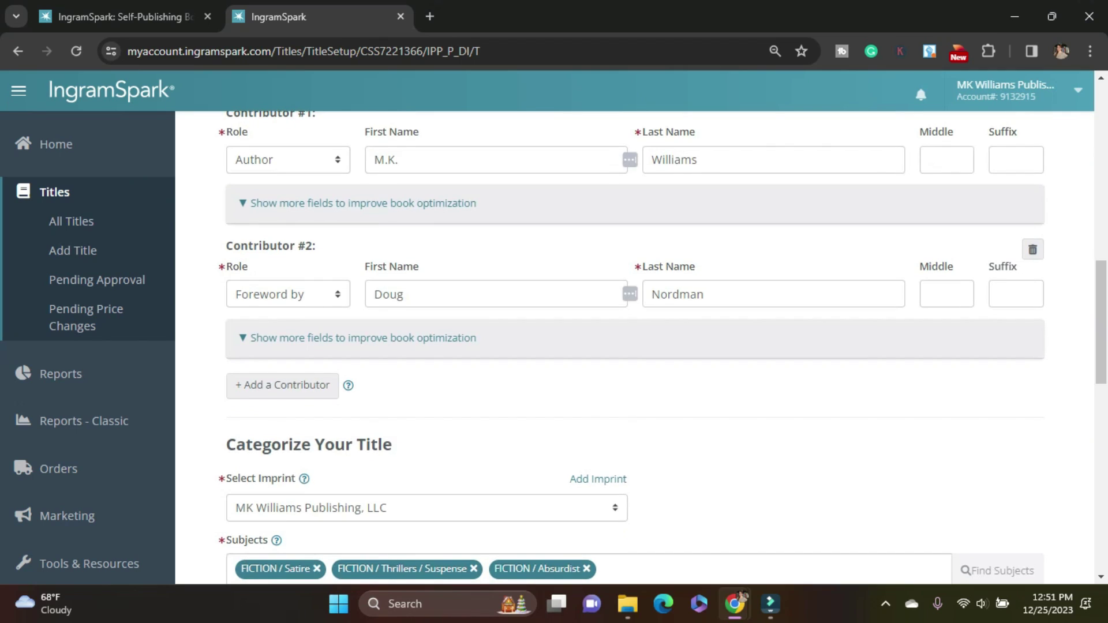
{"action": "scroll", "coordinate": [635, 346], "scroll_direction": "down", "scroll_amount": 5}
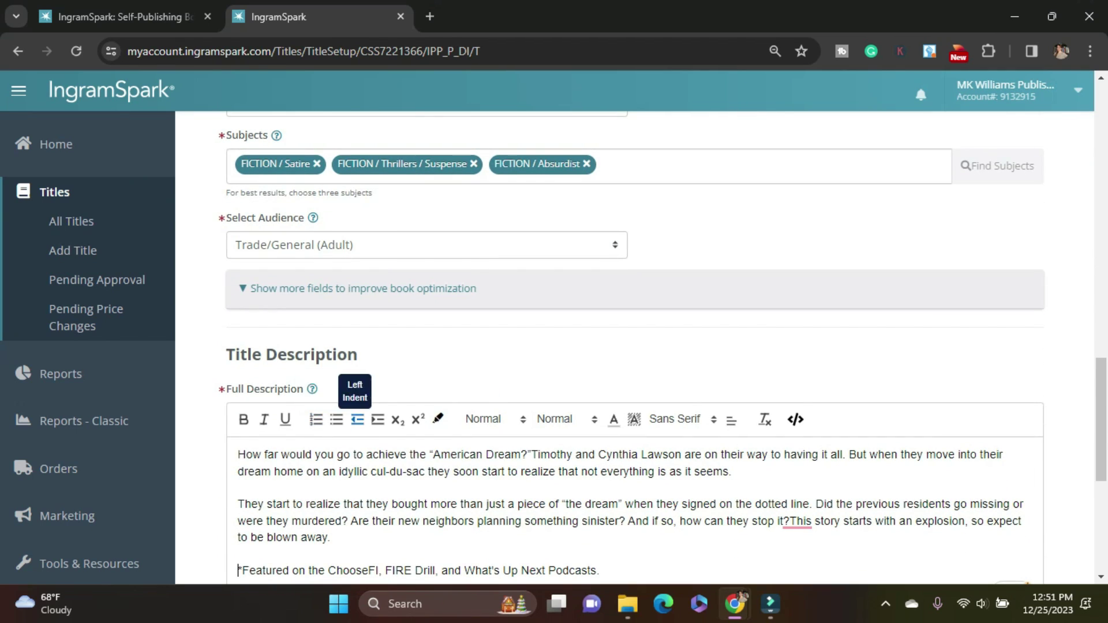
{"action": "scroll", "coordinate": [358, 381], "scroll_direction": "down", "scroll_amount": 5}
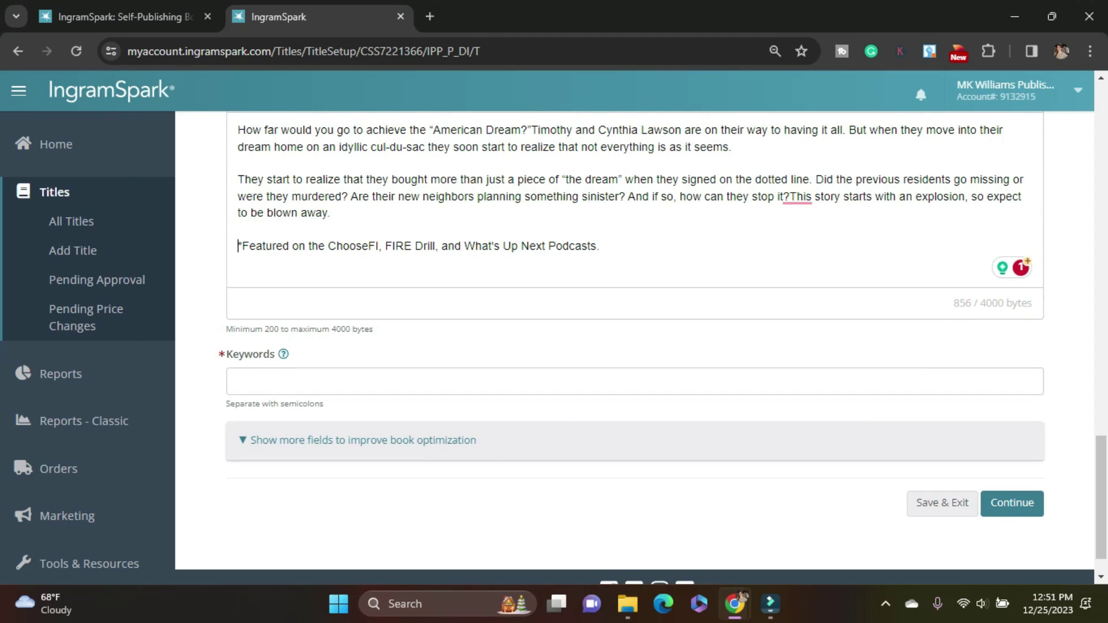
Step: Enter semicolon-separated keywords like 'domestic suspense couple next door' and continue to Print Info
{"action": "left_click", "coordinate": [357, 380]}
{"action": "key", "text": "alt+Tab"}
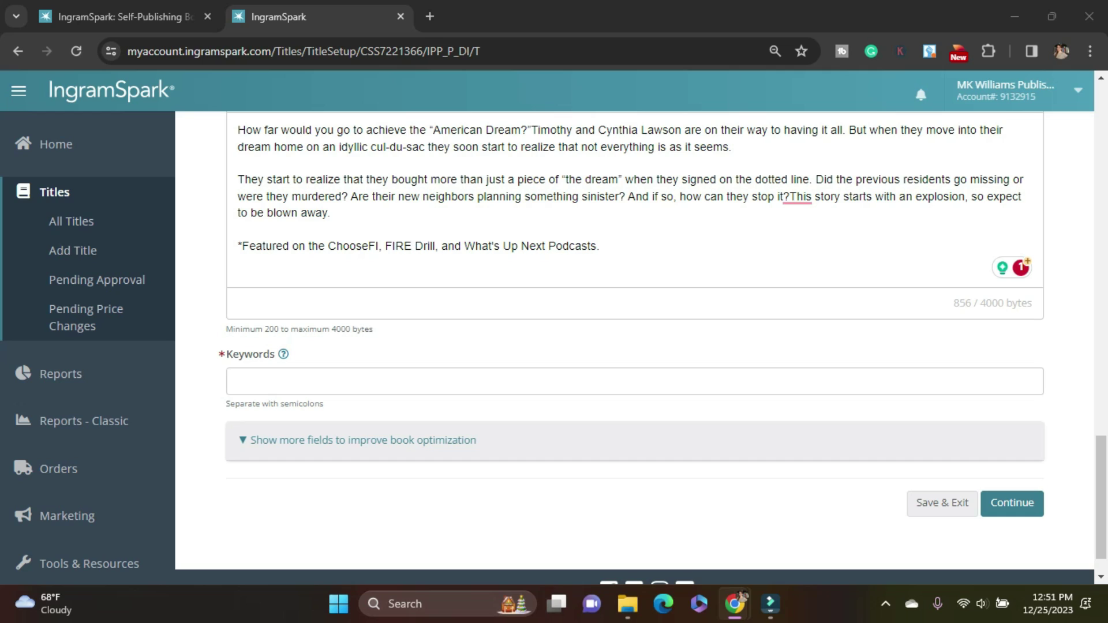
{"action": "type", "text": "m"}
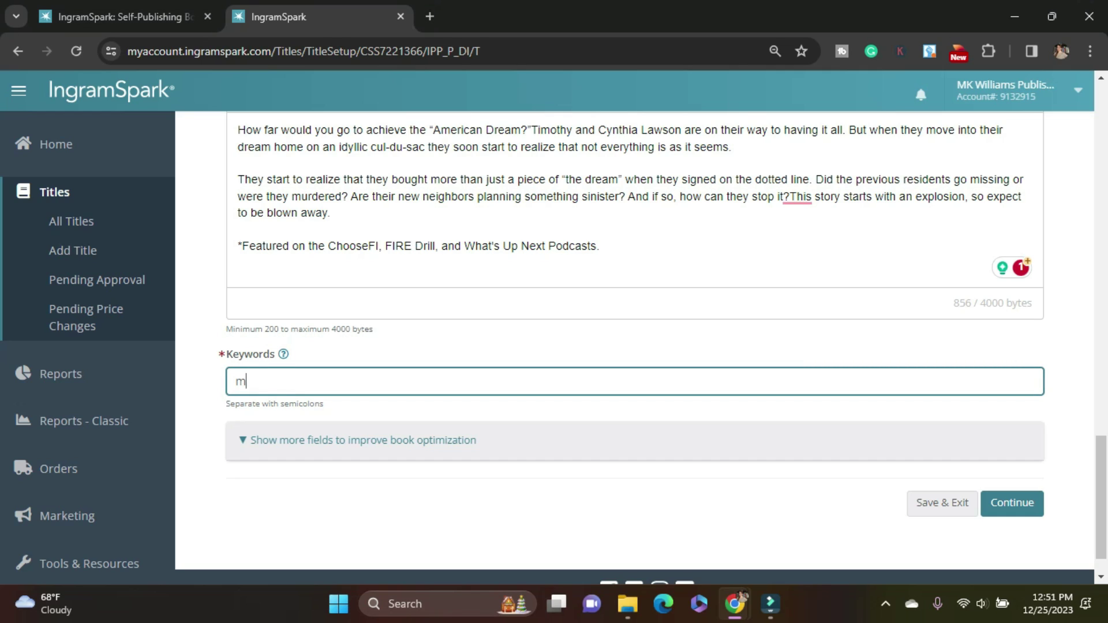
{"action": "type", "text": ".k. williams fiction; domestic suspense couple next door; domestic thriller m"}
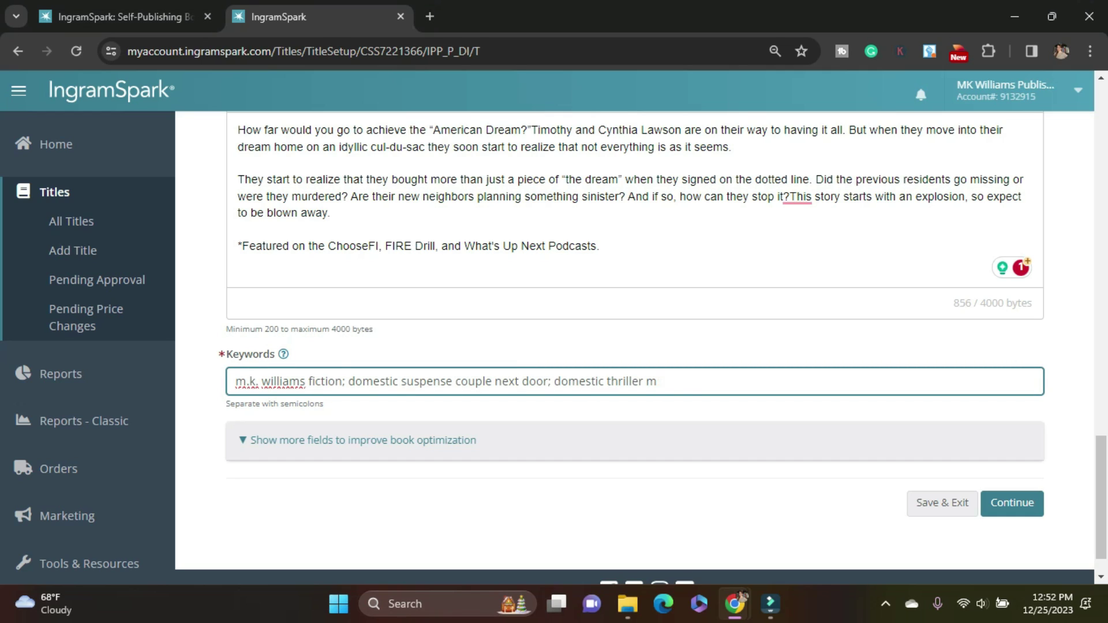
{"action": "type", "text": "ystery, american dream american nightmare thriller; domestic suspense"}
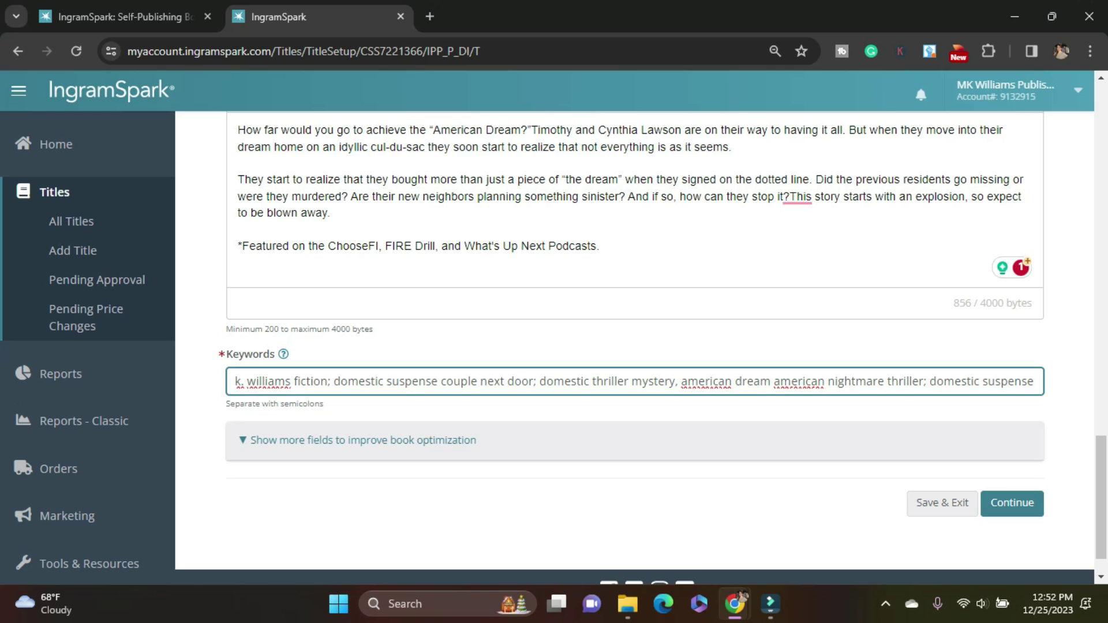
{"action": "left_click", "coordinate": [1011, 504]}
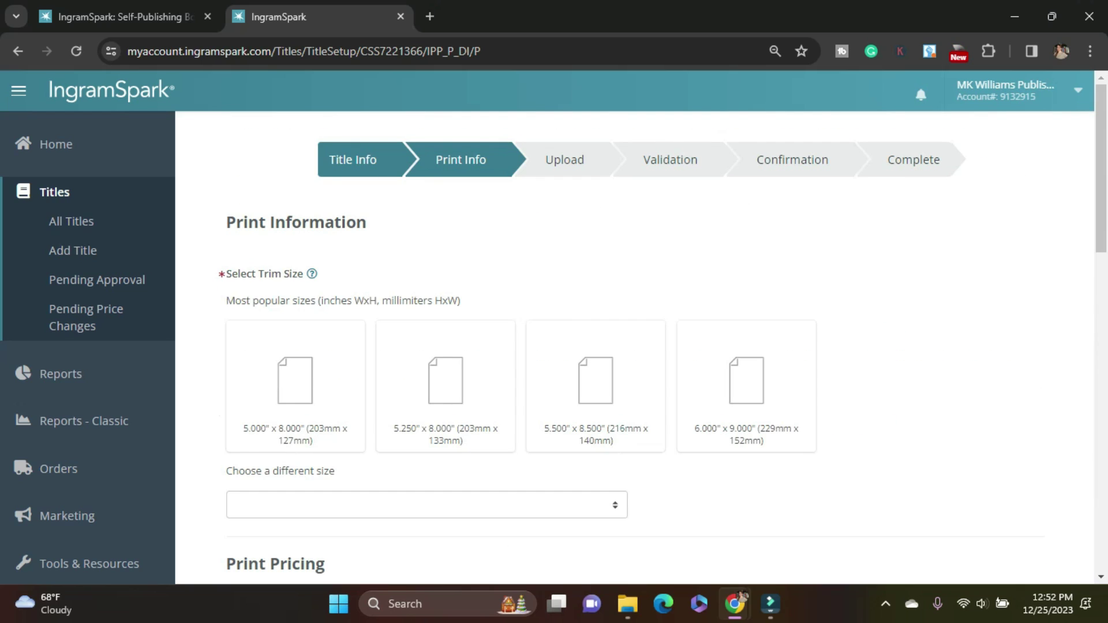
Step: Set the trim size to 6.000" x 9.000"
{"action": "left_click", "coordinate": [296, 385]}
{"action": "left_click", "coordinate": [427, 505]}
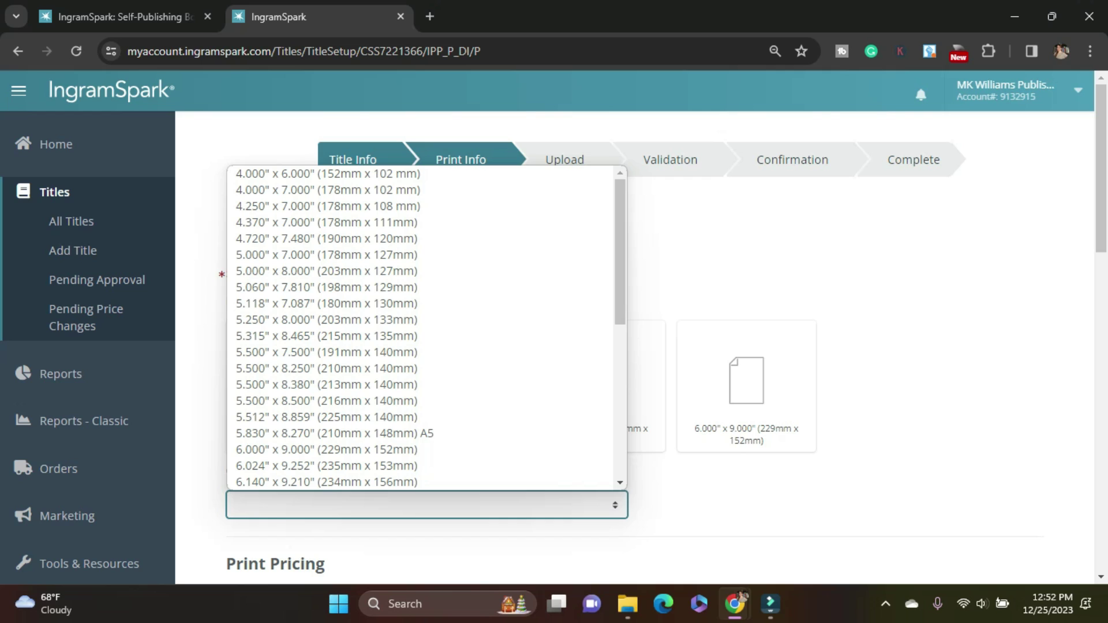
{"action": "left_click", "coordinate": [746, 485]}
{"action": "left_click", "coordinate": [746, 386]}
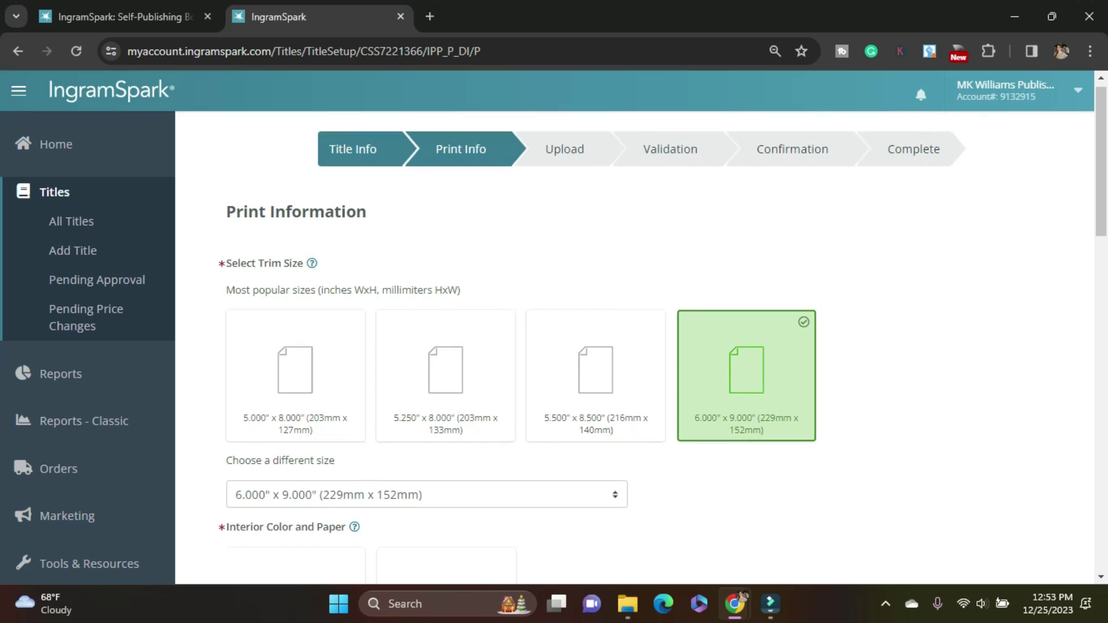
Step: Choose a Black & White interior on Creme paper
{"action": "scroll", "coordinate": [634, 346], "scroll_direction": "down", "scroll_amount": 3}
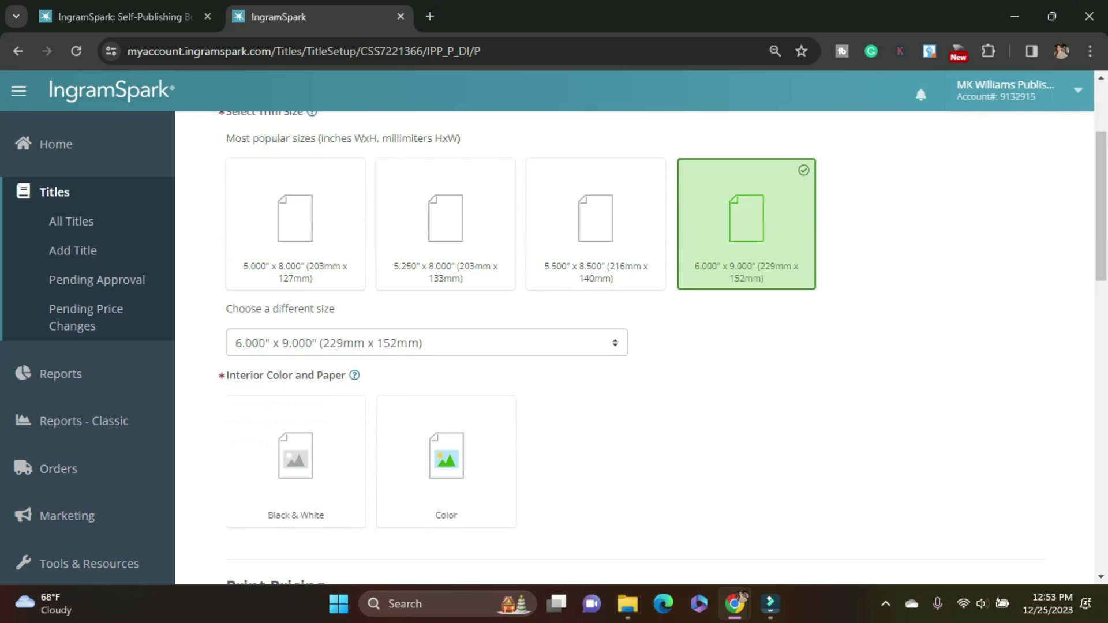
{"action": "left_click", "coordinate": [296, 462]}
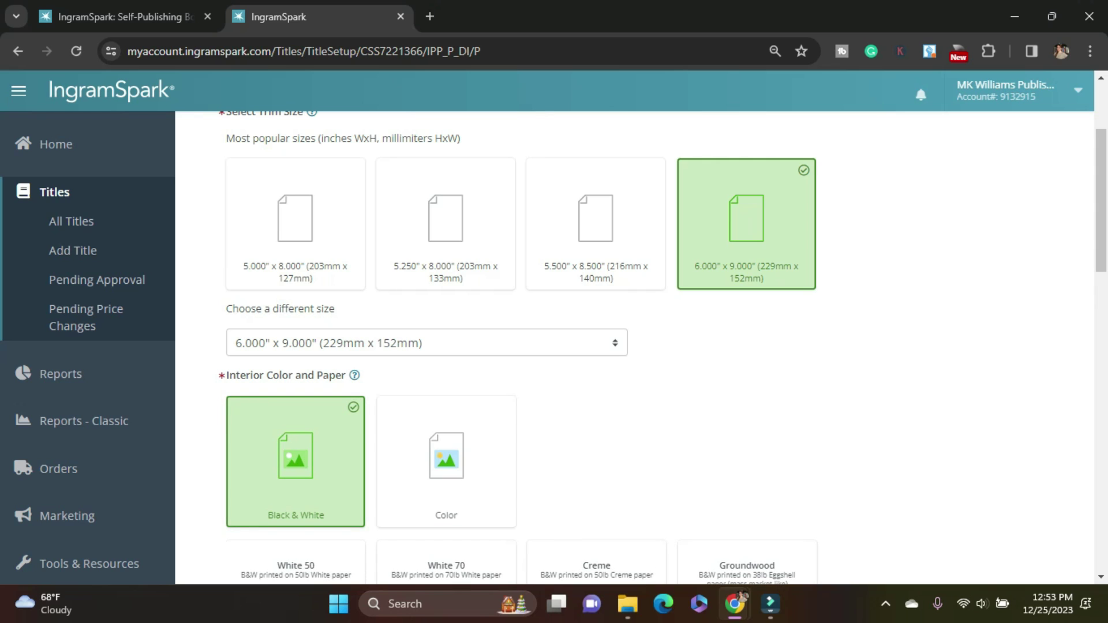
{"action": "scroll", "coordinate": [295, 490], "scroll_direction": "down", "scroll_amount": 2}
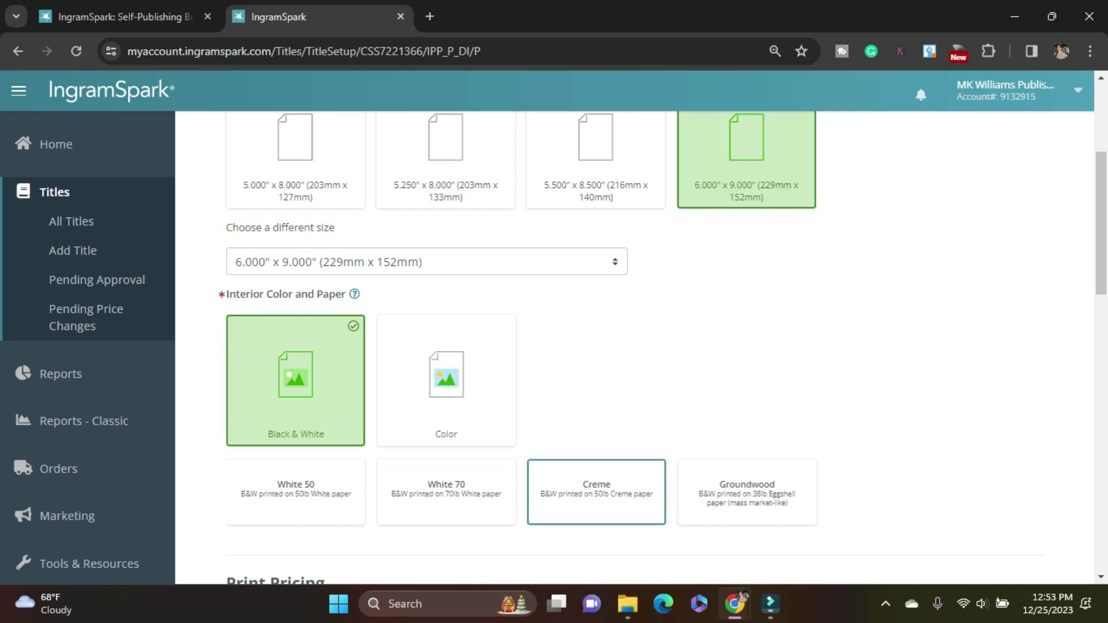
{"action": "left_click", "coordinate": [596, 492]}
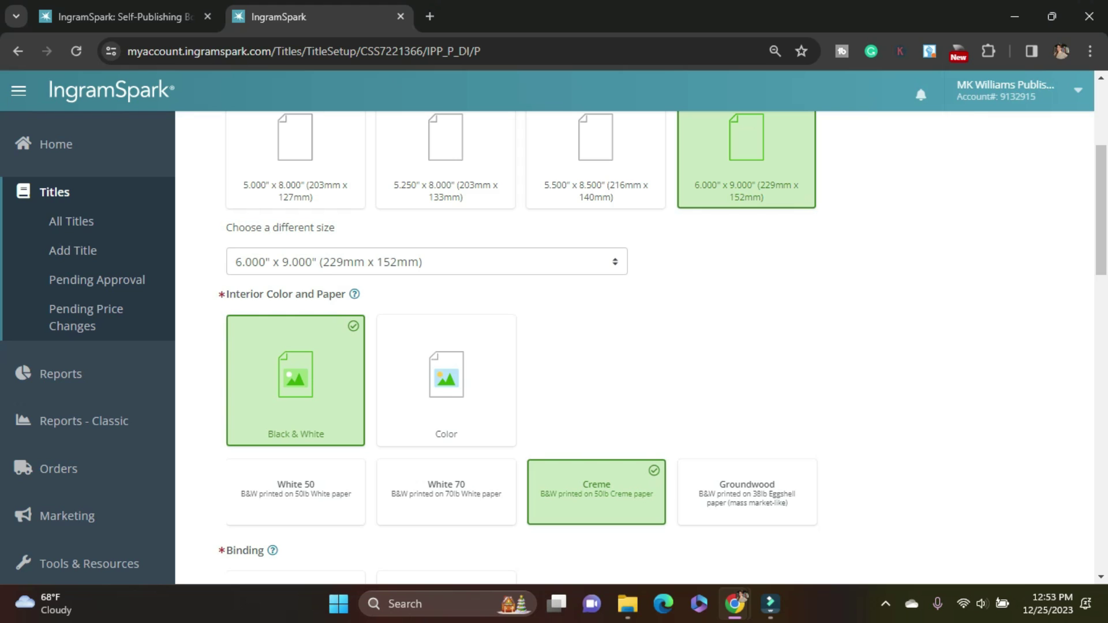
Step: Make the book a perfect-bound paperback with a matte cover
{"action": "scroll", "coordinate": [296, 392], "scroll_direction": "down", "scroll_amount": 4}
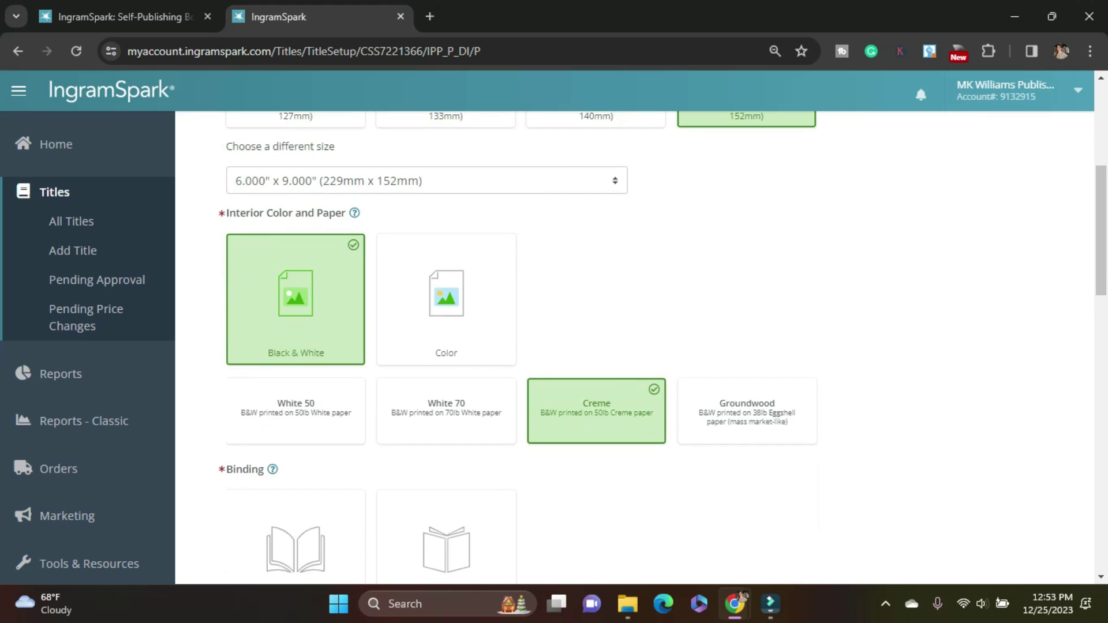
{"action": "left_click", "coordinate": [296, 393]}
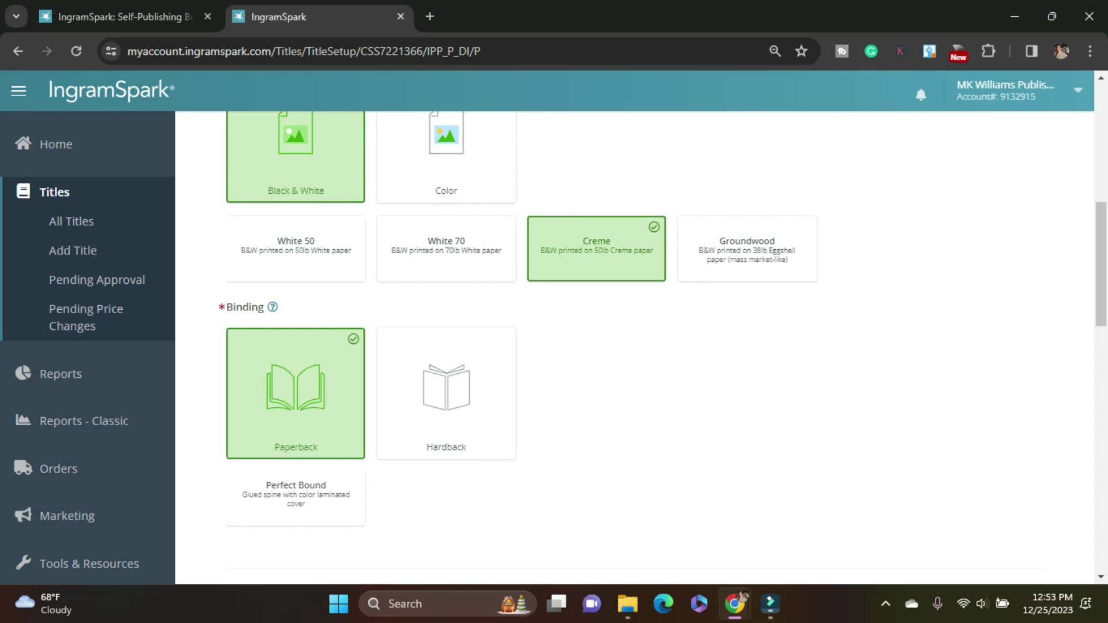
{"action": "scroll", "coordinate": [295, 346], "scroll_direction": "down", "scroll_amount": 3}
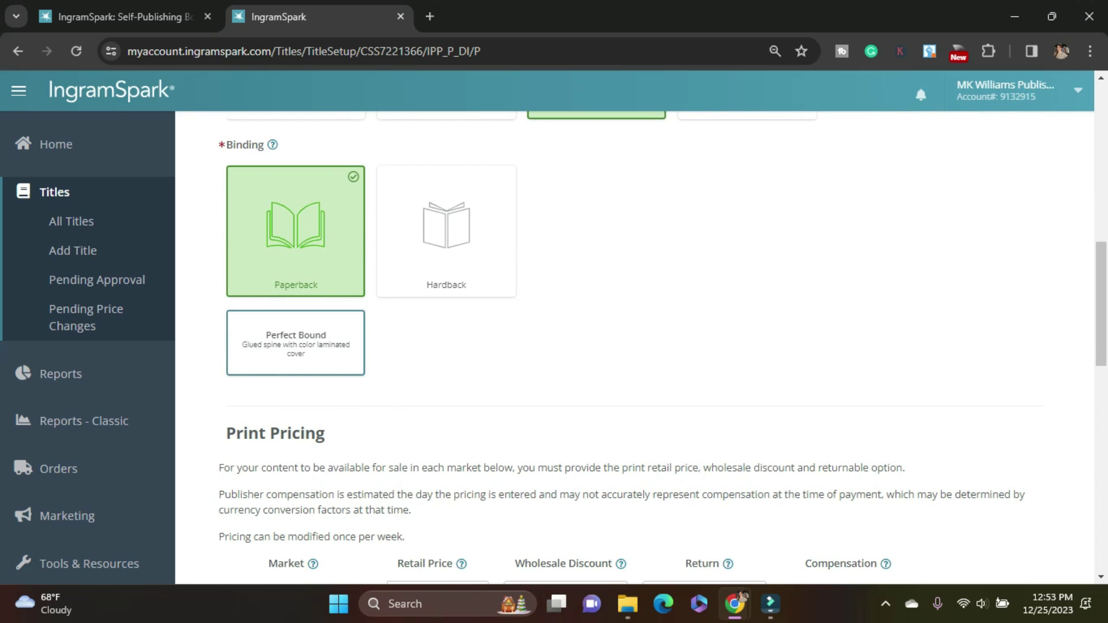
{"action": "left_click", "coordinate": [295, 344]}
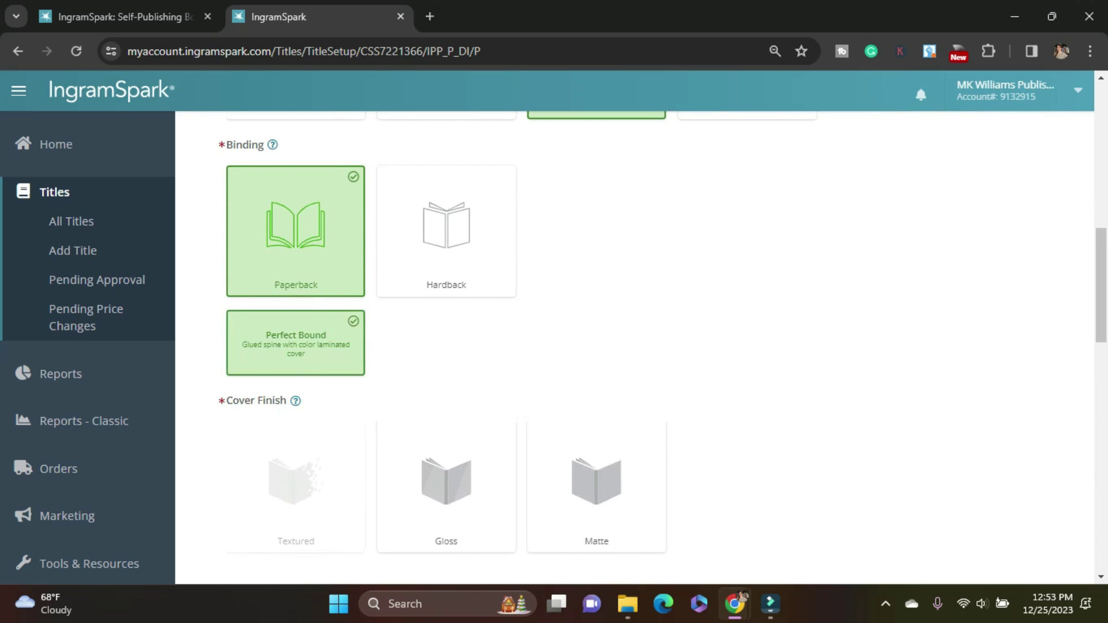
{"action": "left_click", "coordinate": [595, 487]}
Step: Turn duplex off and set the page count to 242
{"action": "scroll", "coordinate": [596, 487], "scroll_direction": "down", "scroll_amount": 3}
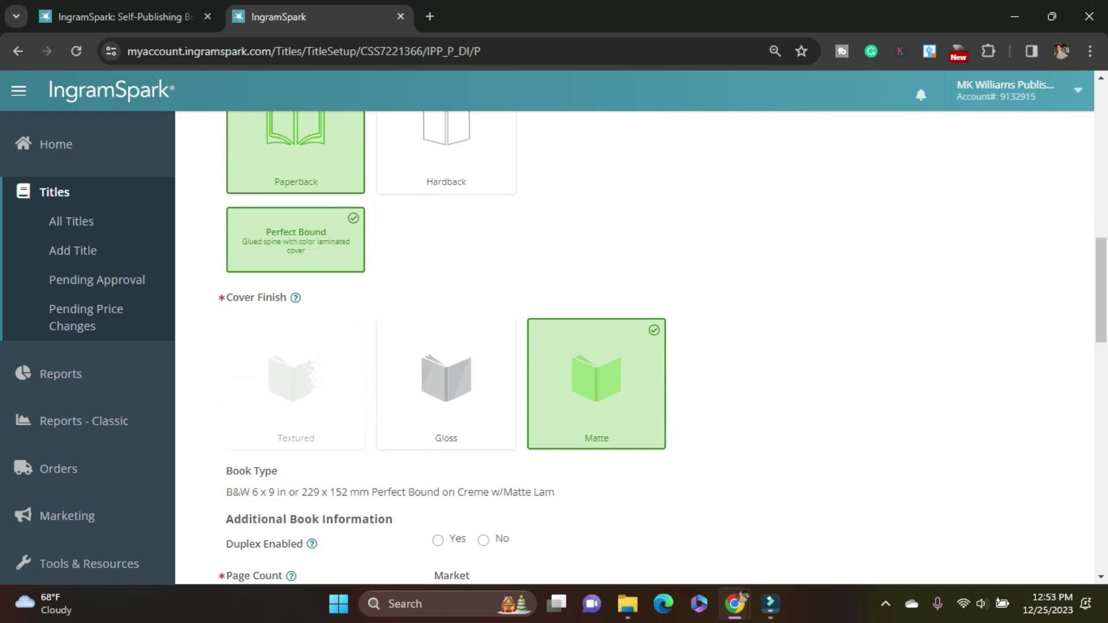
{"action": "scroll", "coordinate": [635, 346], "scroll_direction": "down", "scroll_amount": 1}
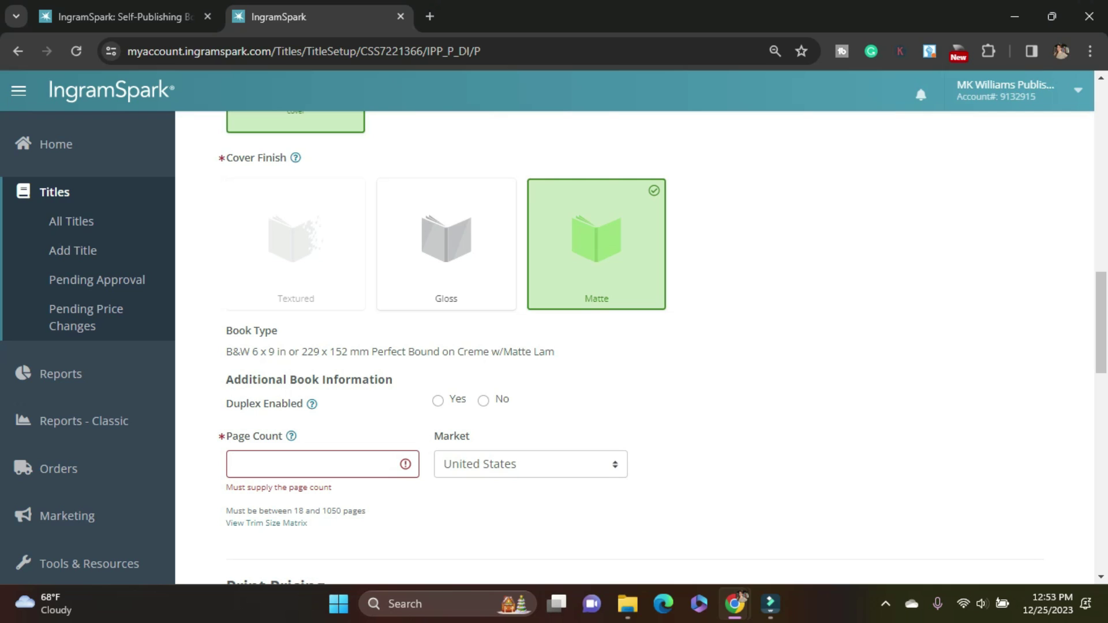
{"action": "left_click", "coordinate": [483, 401]}
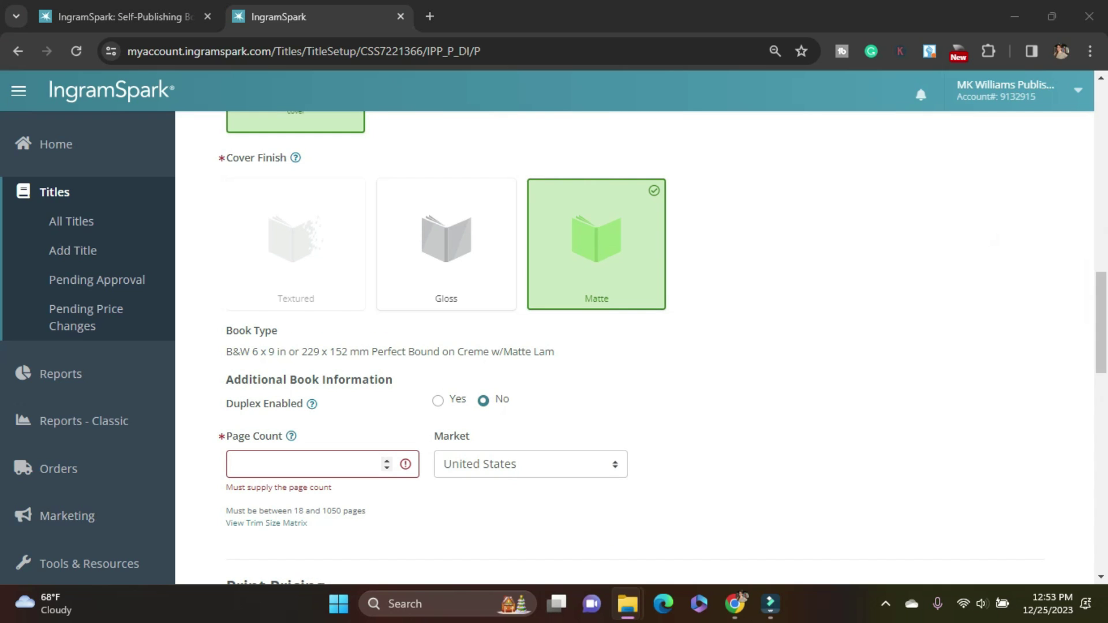
{"action": "left_click", "coordinate": [311, 464]}
{"action": "type", "text": "242"}
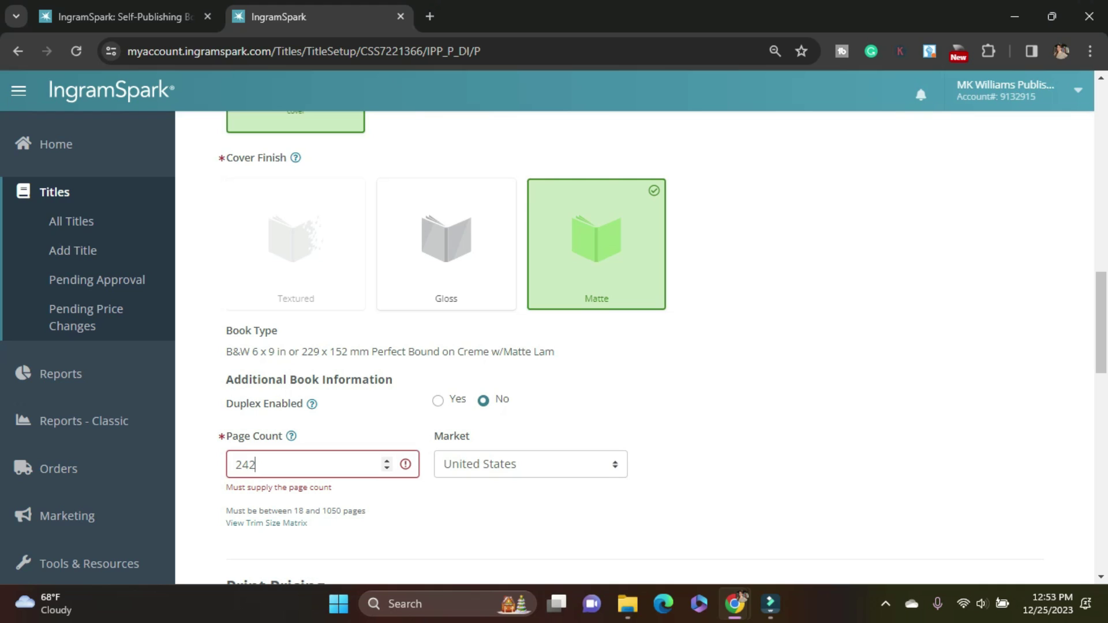
{"action": "key", "text": "Tab"}
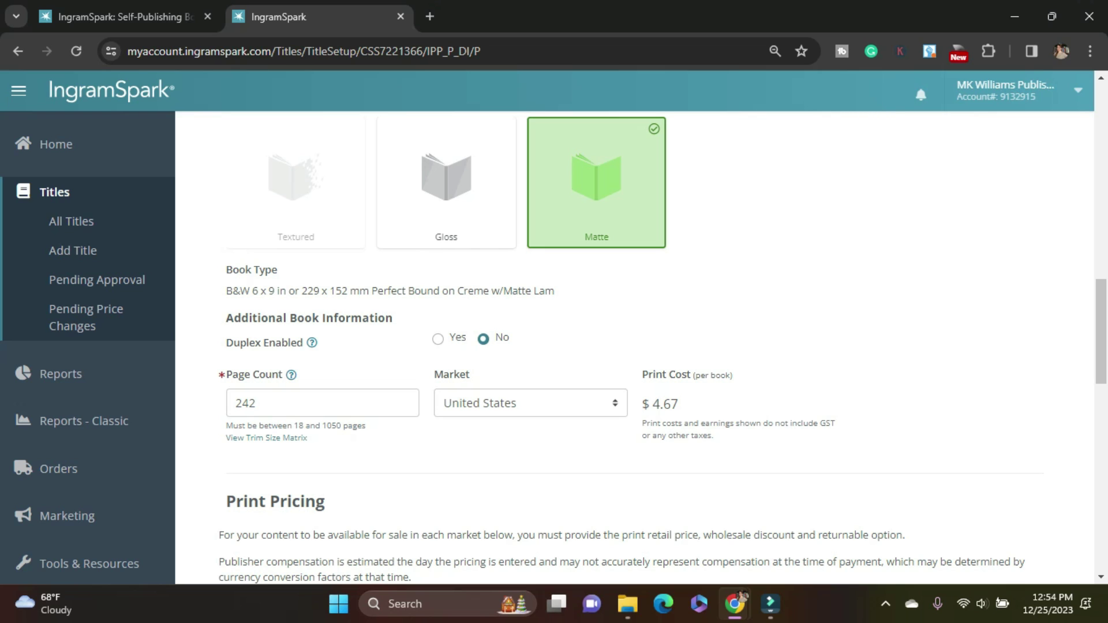
Step: Set the US retail price to 16.99 with a custom 40% discount
{"action": "scroll", "coordinate": [635, 346], "scroll_direction": "down", "scroll_amount": 5}
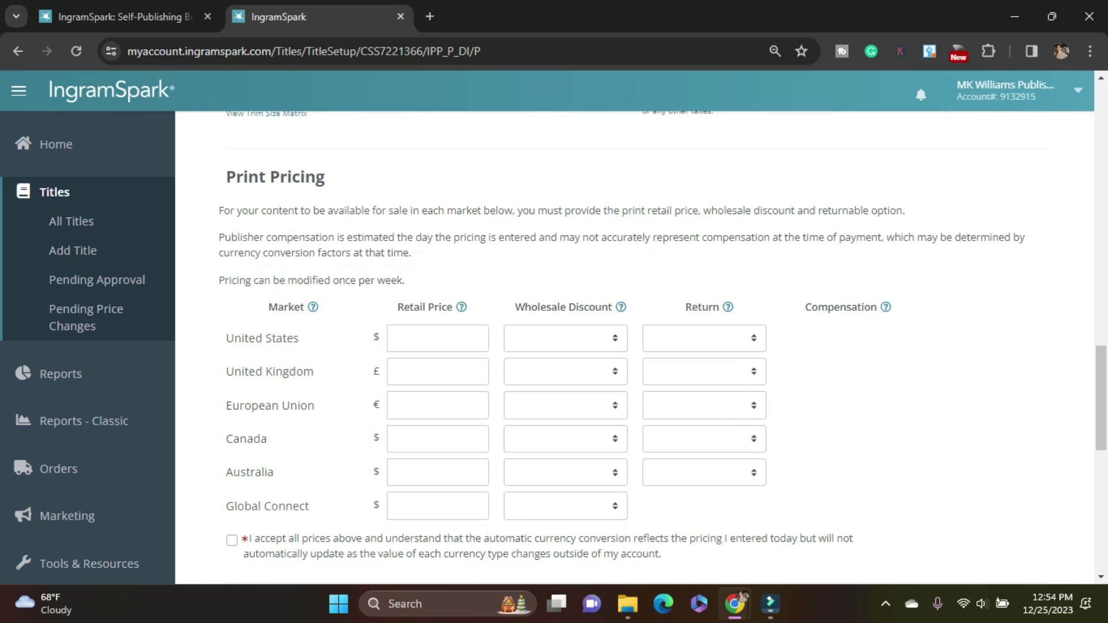
{"action": "scroll", "coordinate": [662, 340], "scroll_direction": "down", "scroll_amount": 1}
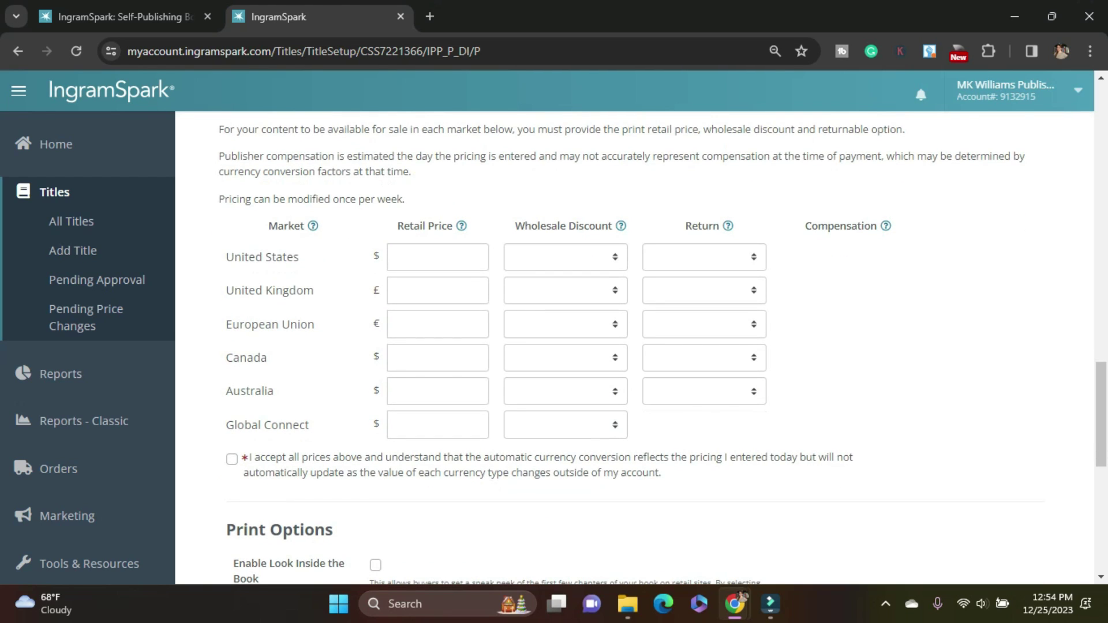
{"action": "left_click", "coordinate": [437, 257]}
{"action": "type", "text": "16.99"}
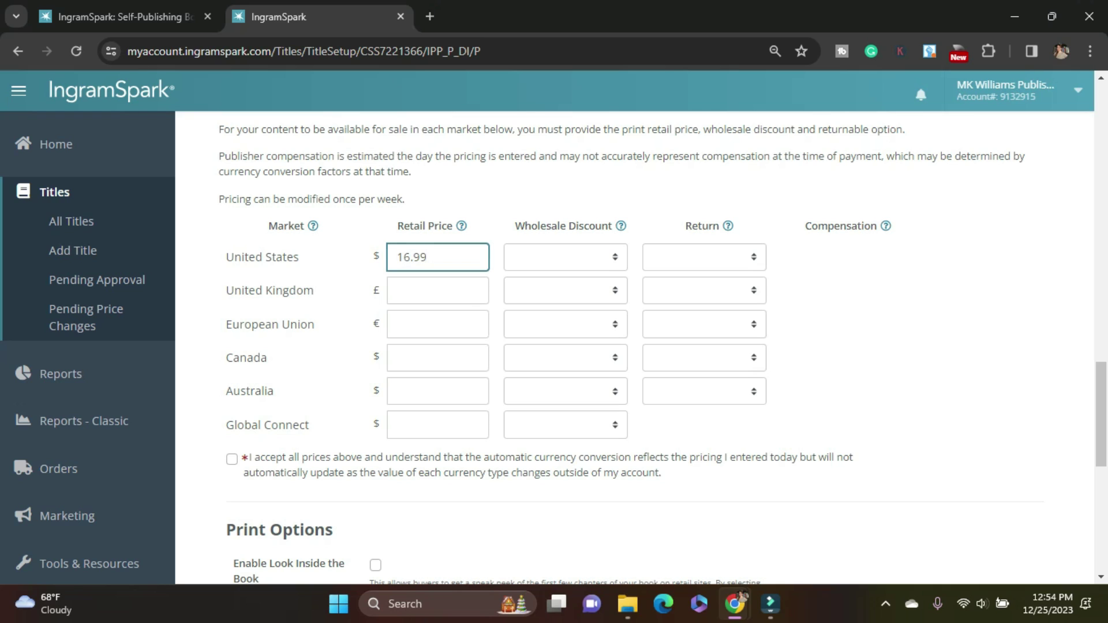
{"action": "left_click", "coordinate": [836, 323]}
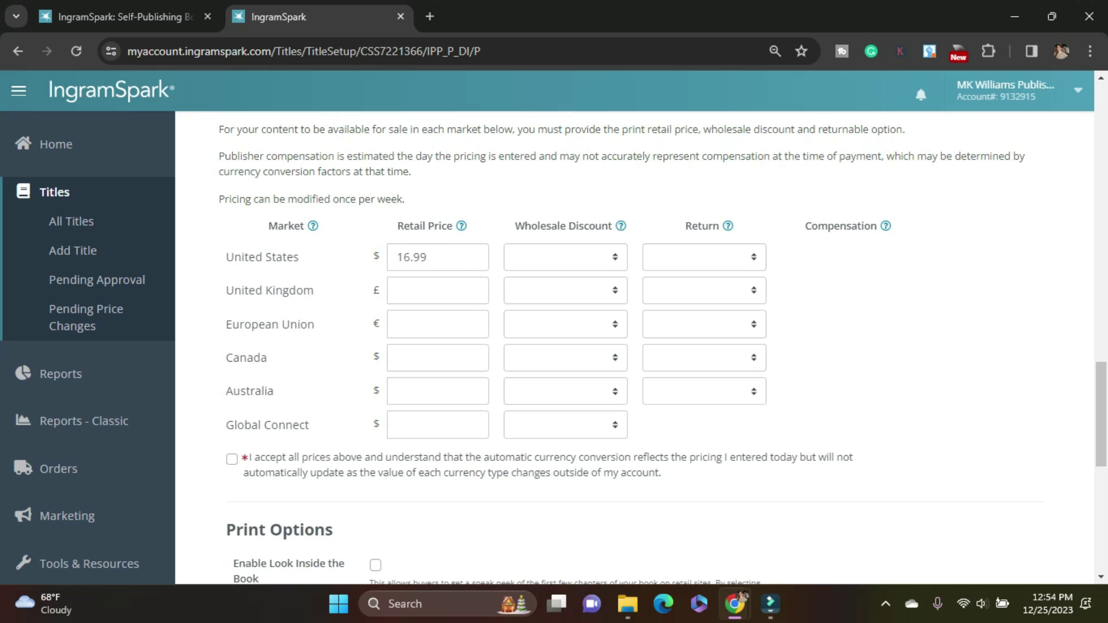
{"action": "left_click", "coordinate": [565, 257]}
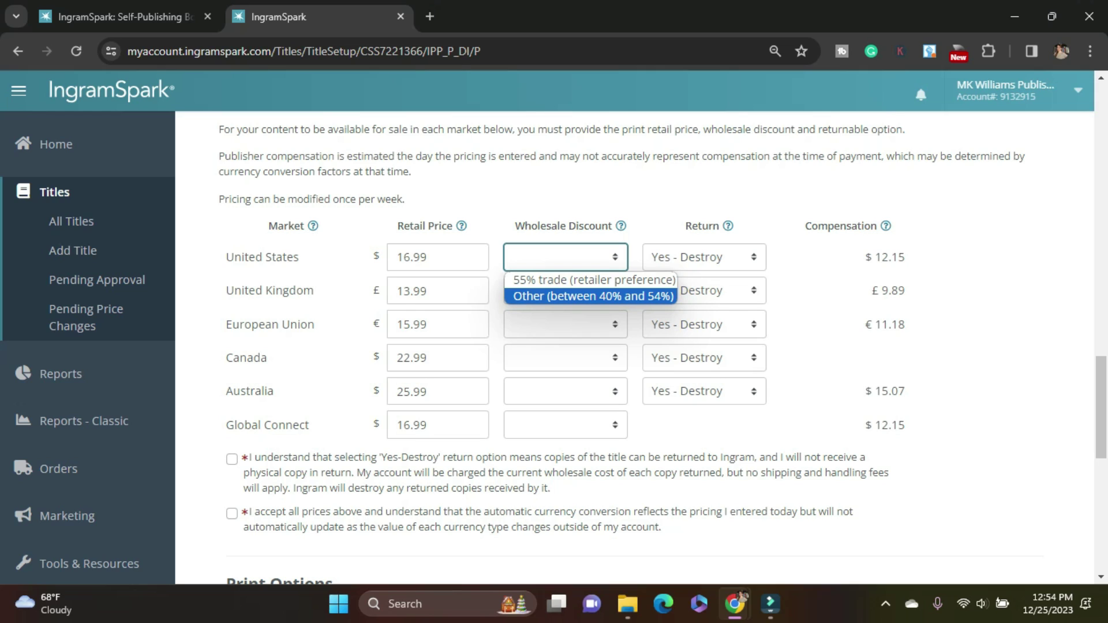
{"action": "key", "text": "Return"}
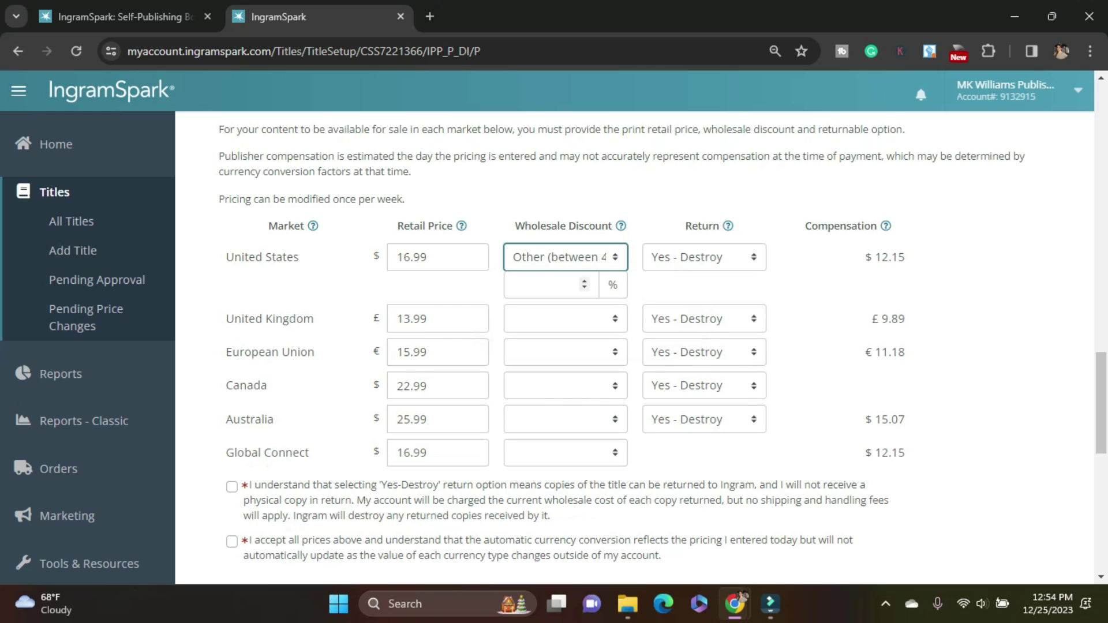
{"action": "key", "text": "Tab"}
{"action": "type", "text": "40"}
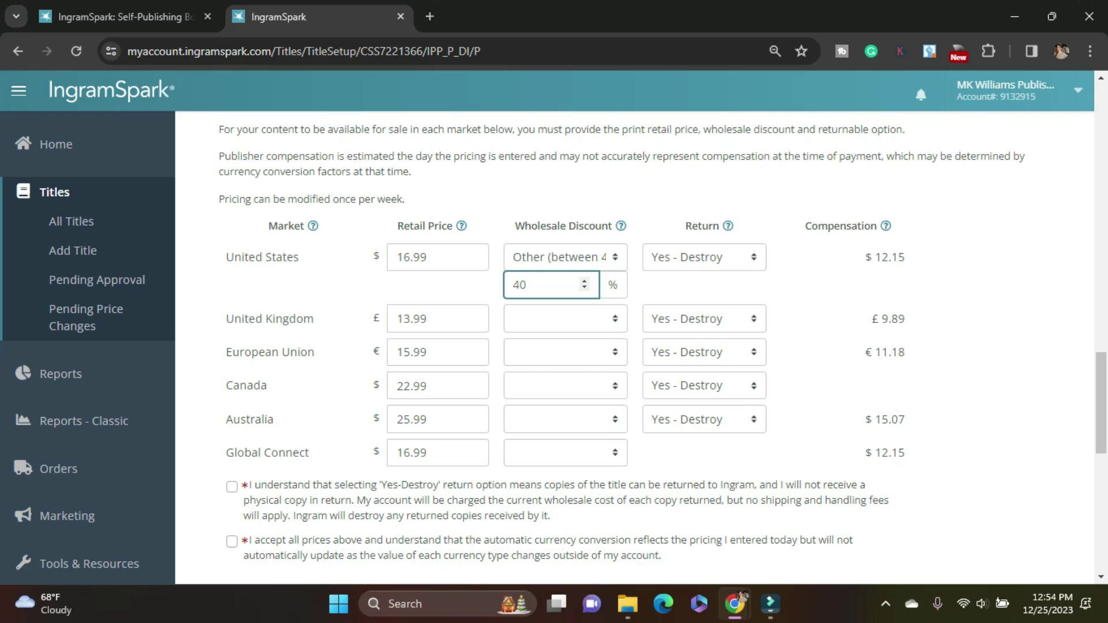
{"action": "key", "text": "Tab"}
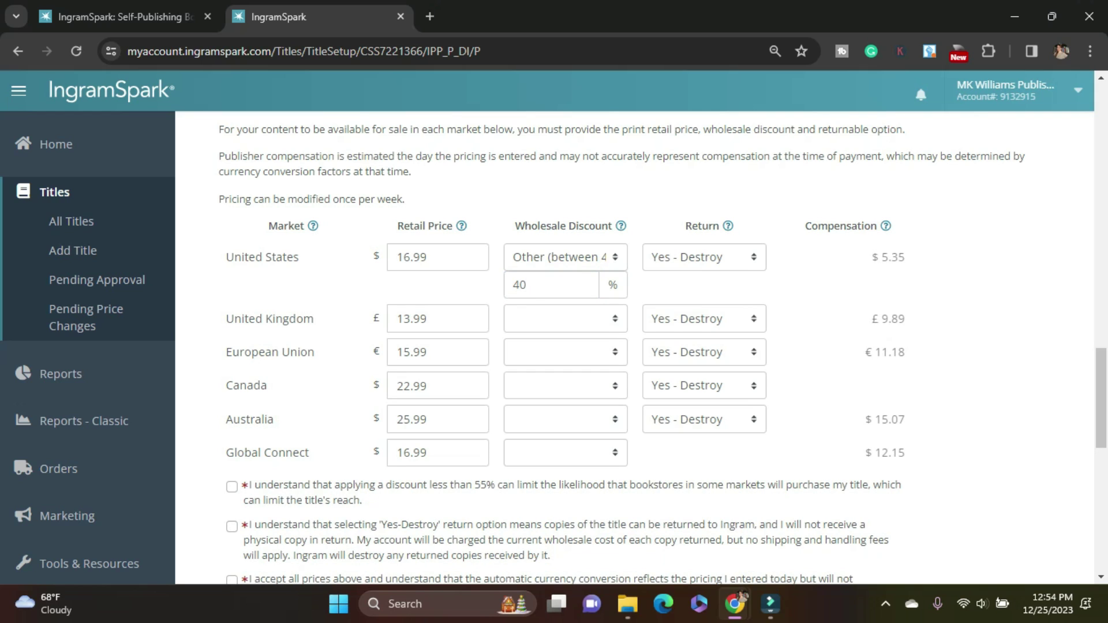
Step: Give the United Kingdom and European Union custom 35% discounts
{"action": "left_click", "coordinate": [565, 319]}
{"action": "key", "text": "Return"}
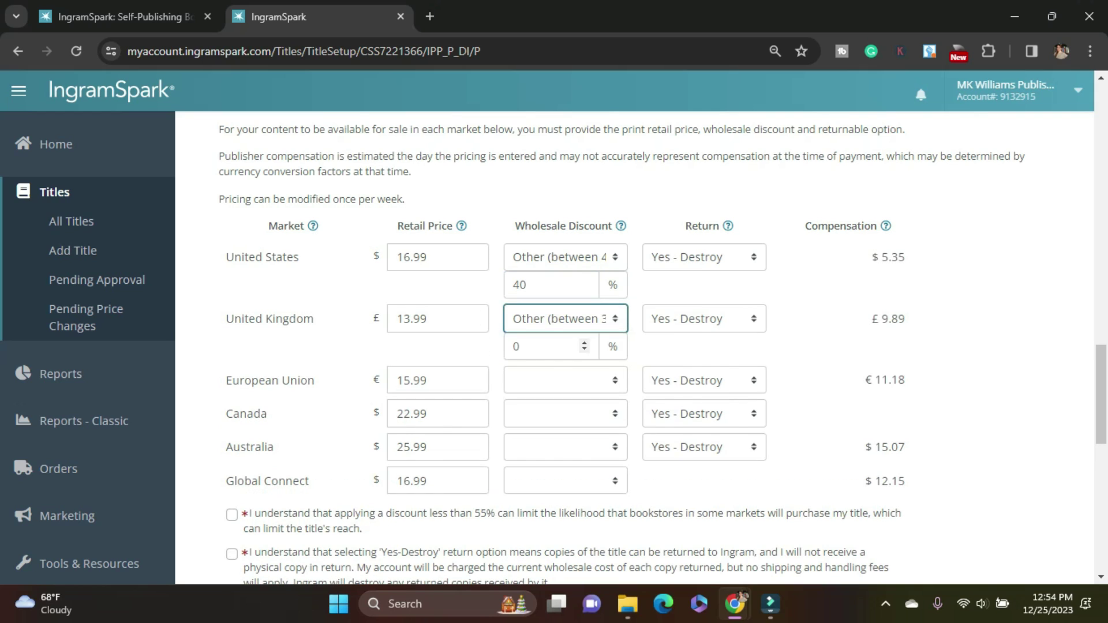
{"action": "key", "text": "Tab"}
{"action": "type", "text": "35"}
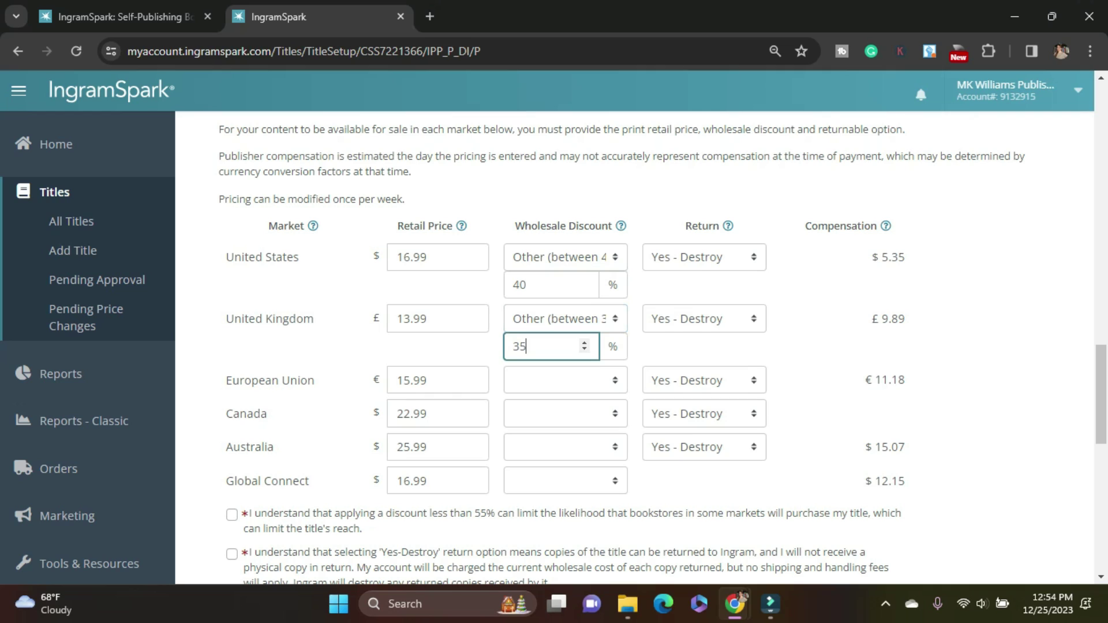
{"action": "key", "text": "Tab"}
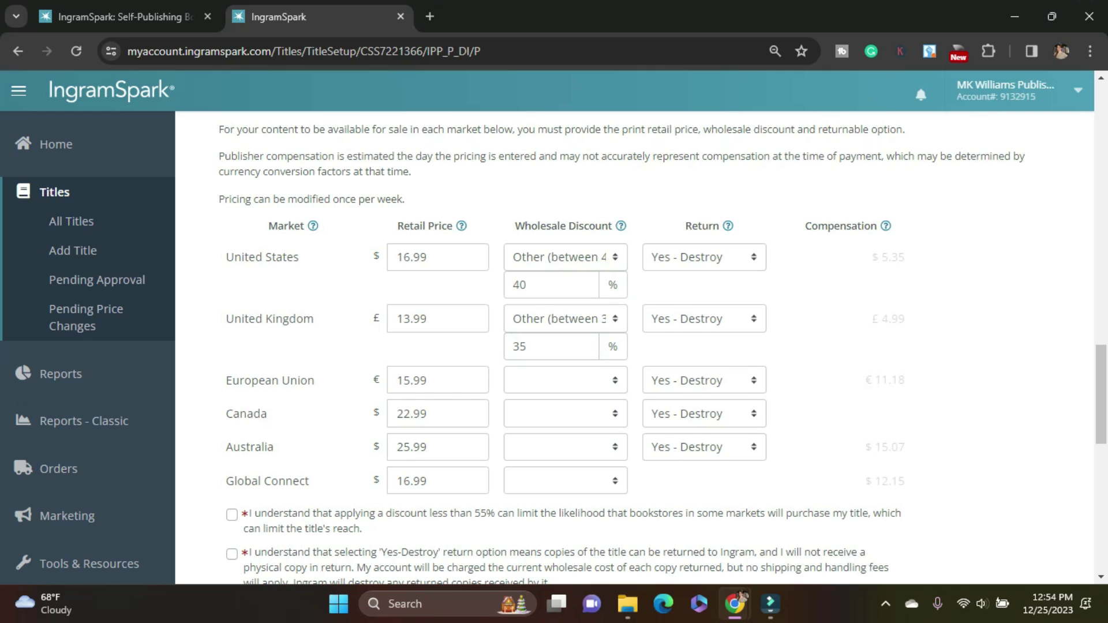
{"action": "left_click", "coordinate": [566, 380]}
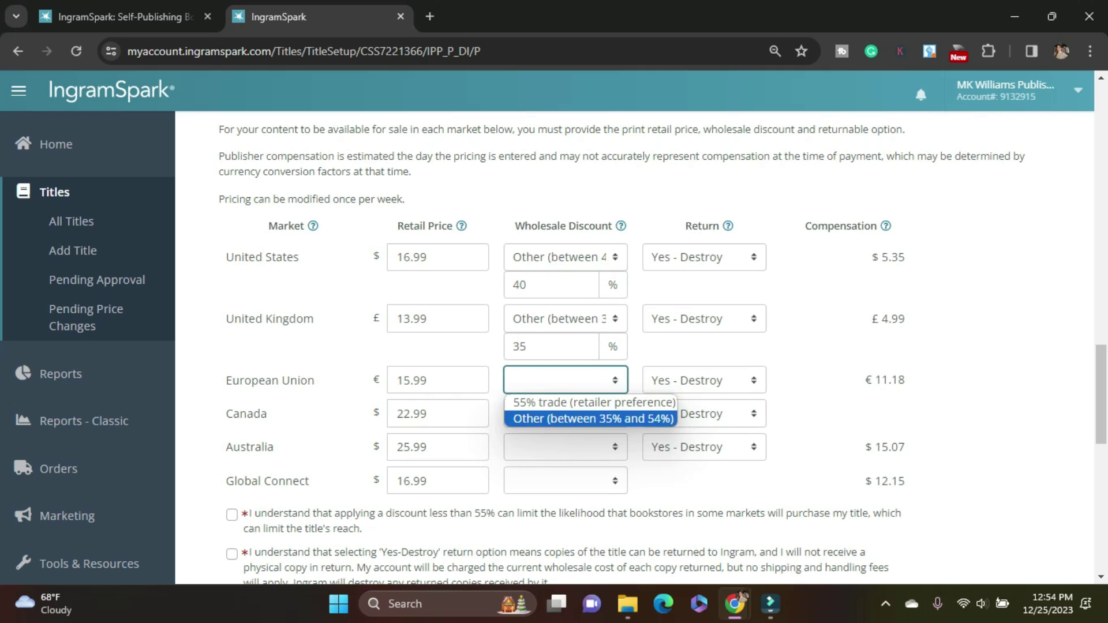
{"action": "left_click", "coordinate": [593, 419]}
{"action": "left_click", "coordinate": [565, 380]}
{"action": "key", "text": "Return"}
{"action": "key", "text": "Tab"}
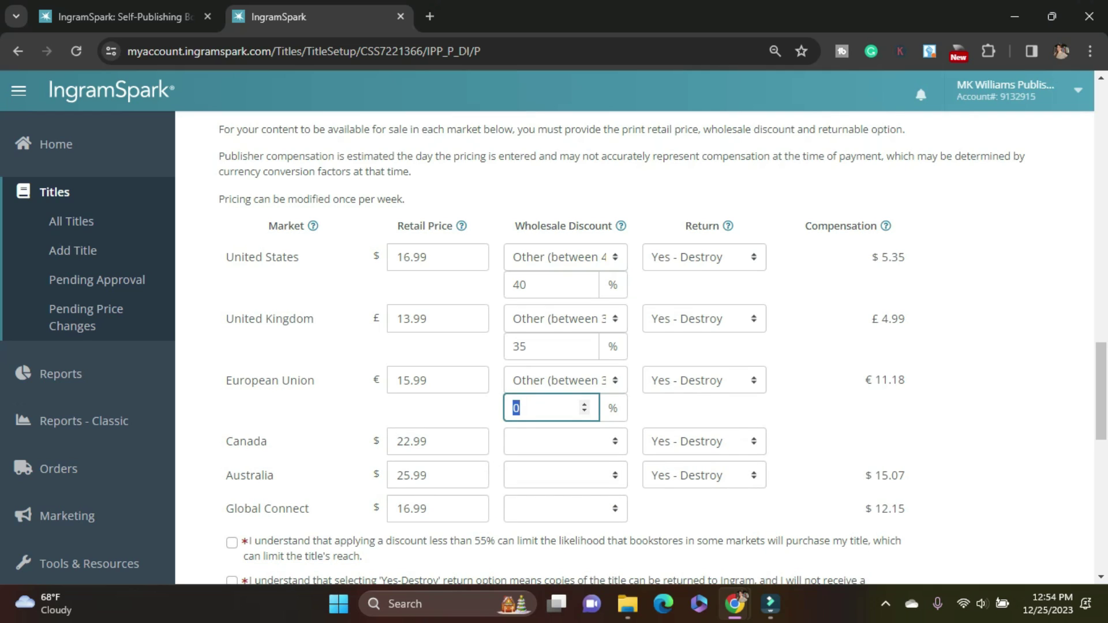
{"action": "type", "text": "35"}
{"action": "key", "text": "Tab"}
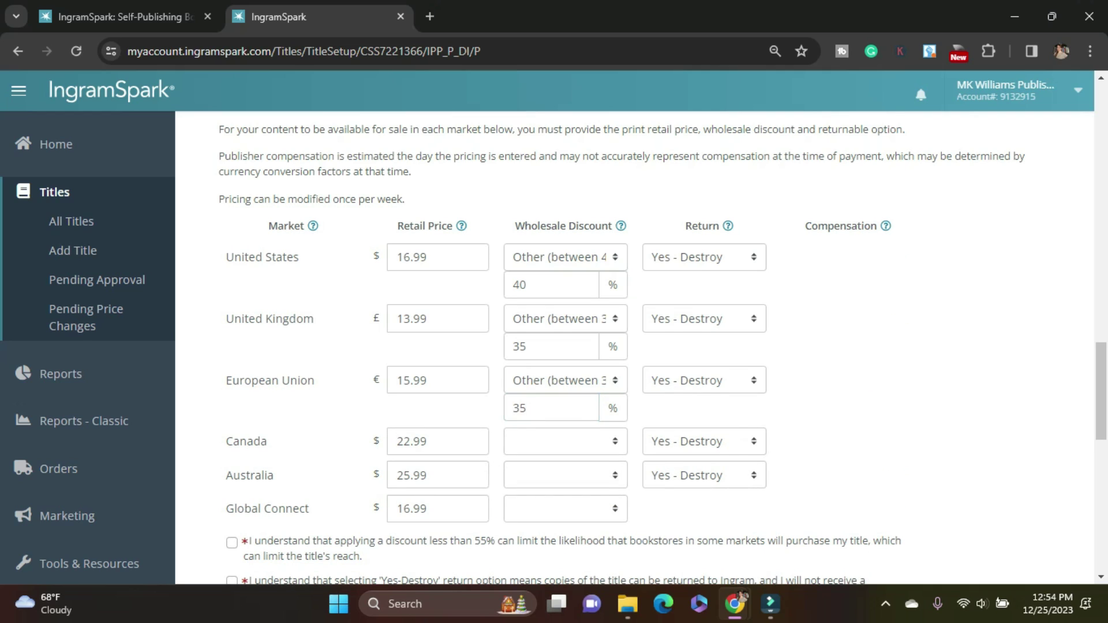
Step: Set custom discounts of 30% for Canada and 35% for Australia
{"action": "key", "text": "alt+Down"}
{"action": "key", "text": "Down"}
{"action": "key", "text": "Down"}
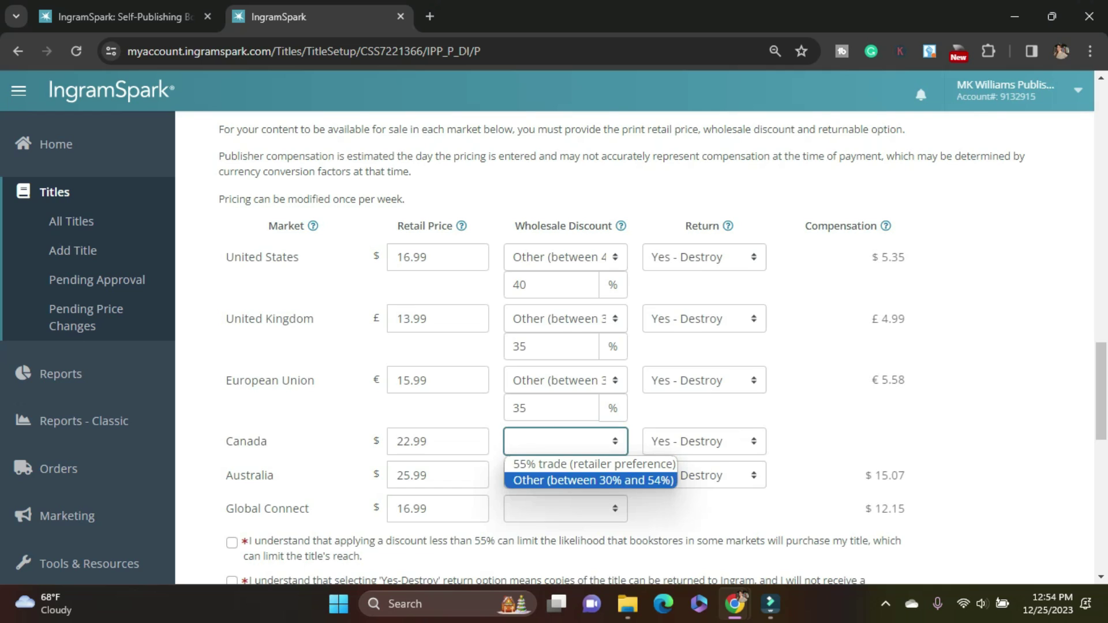
{"action": "key", "text": "Return"}
{"action": "key", "text": "Tab"}
{"action": "type", "text": "30"}
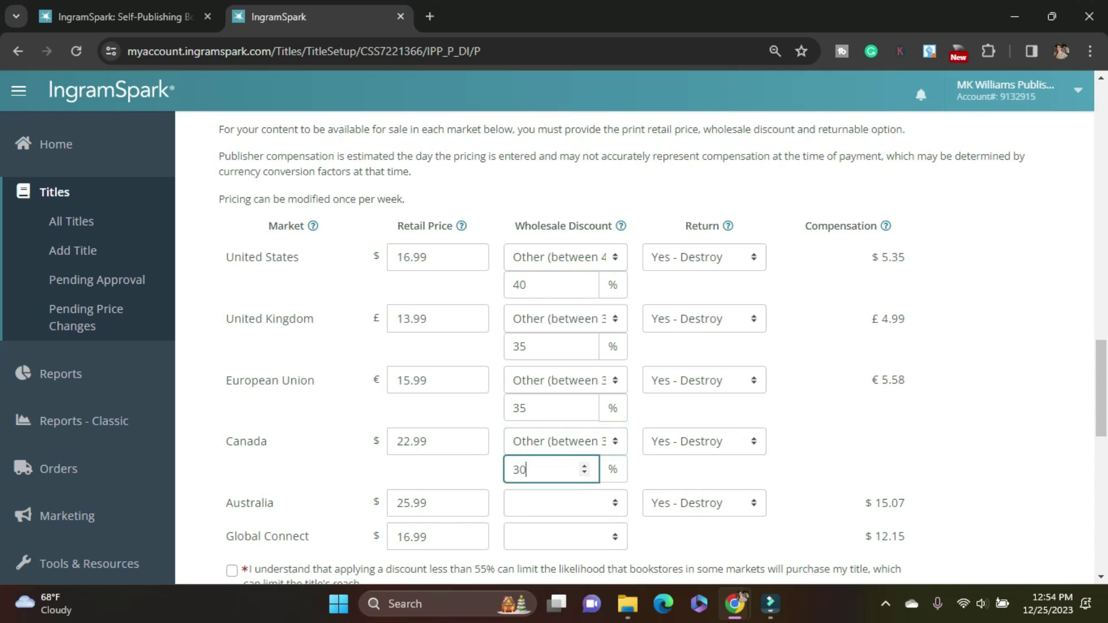
{"action": "key", "text": "Tab"}
{"action": "key", "text": "alt+Down"}
{"action": "key", "text": "Down"}
{"action": "key", "text": "Down"}
{"action": "key", "text": "Return"}
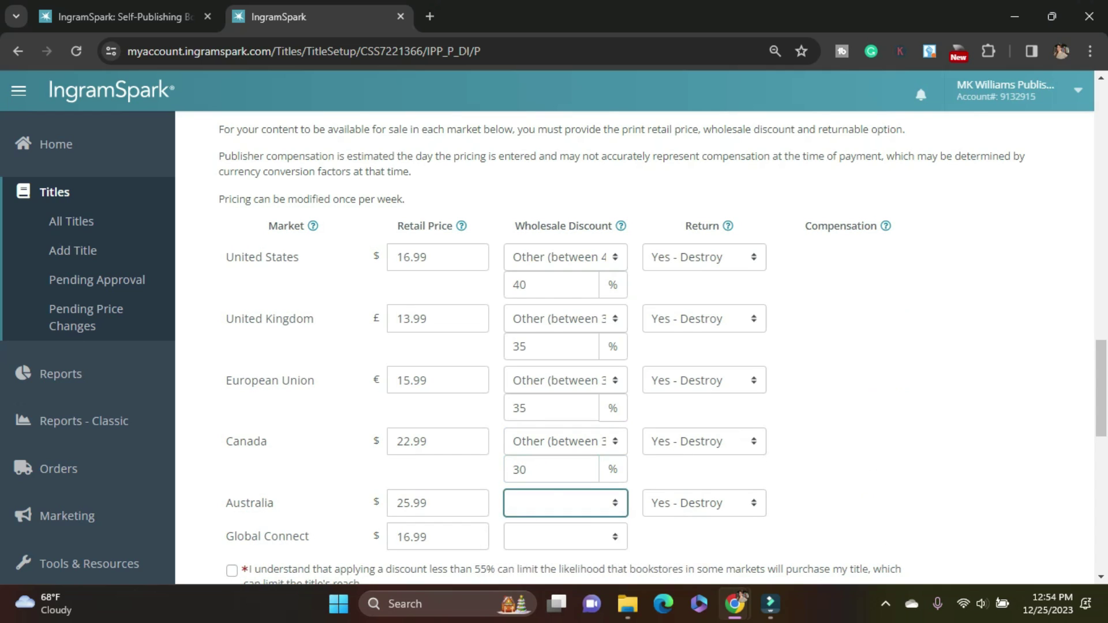
{"action": "key", "text": "BackSpace"}
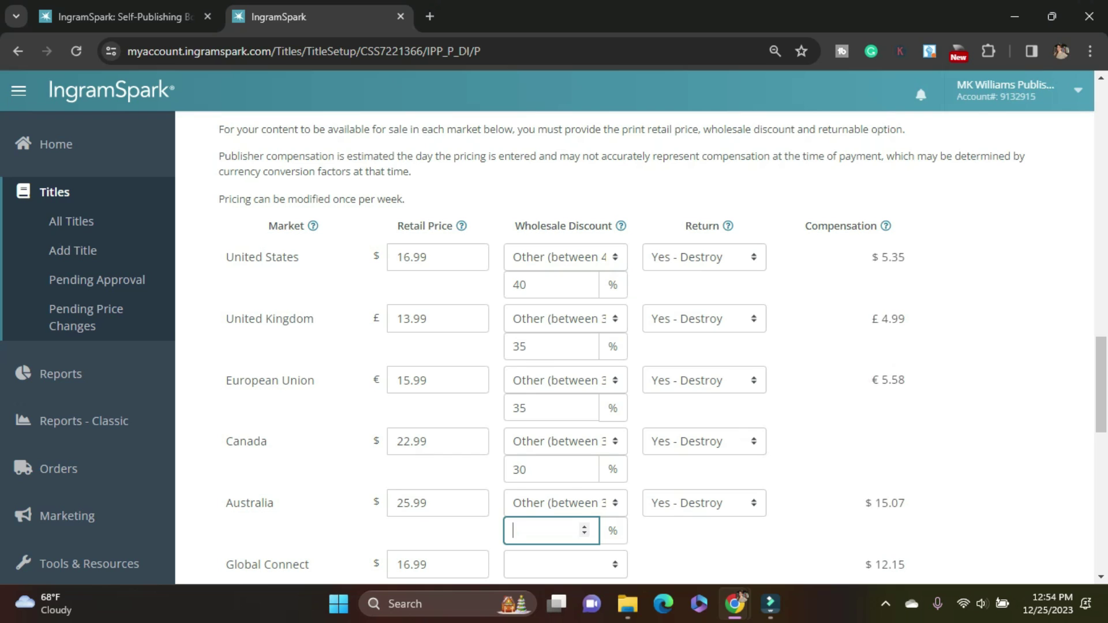
{"action": "type", "text": "35"}
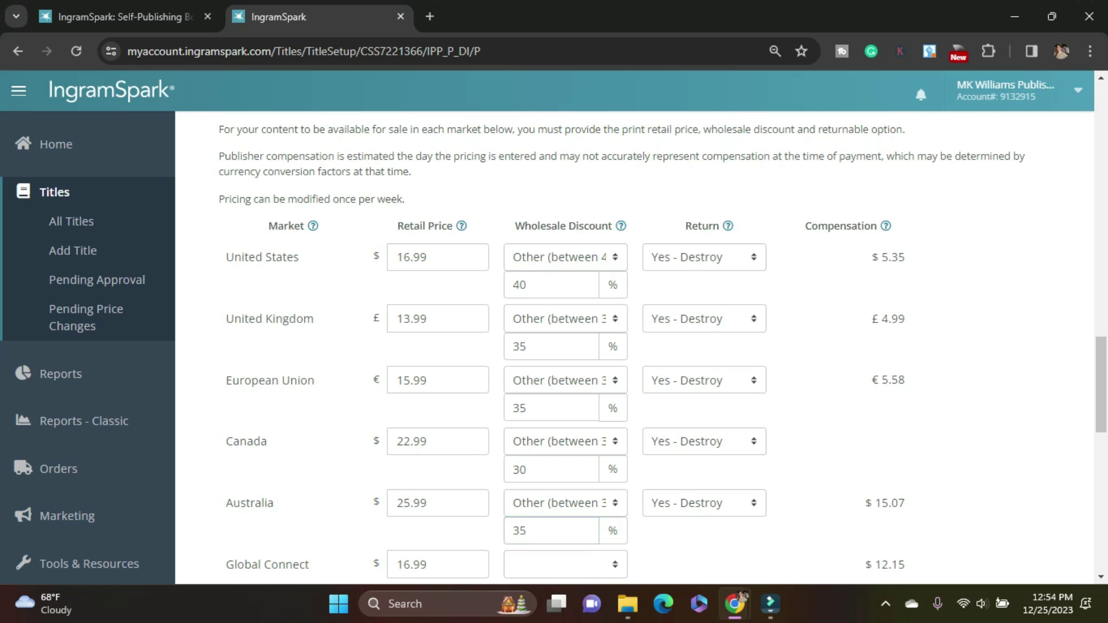
{"action": "scroll", "coordinate": [635, 346], "scroll_direction": "down", "scroll_amount": 4}
Step: Give Global Connect a custom 40% discount and accept the below-55% acknowledgement
{"action": "key", "text": "alt+Down"}
{"action": "key", "text": "Down"}
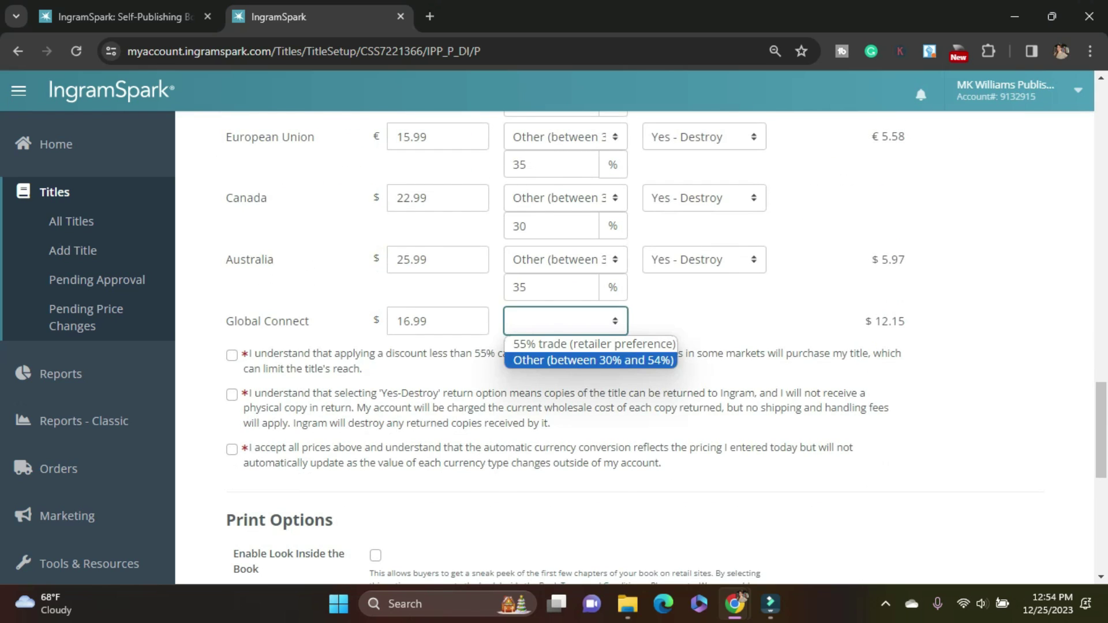
{"action": "key", "text": "Return"}
{"action": "type", "text": "40"}
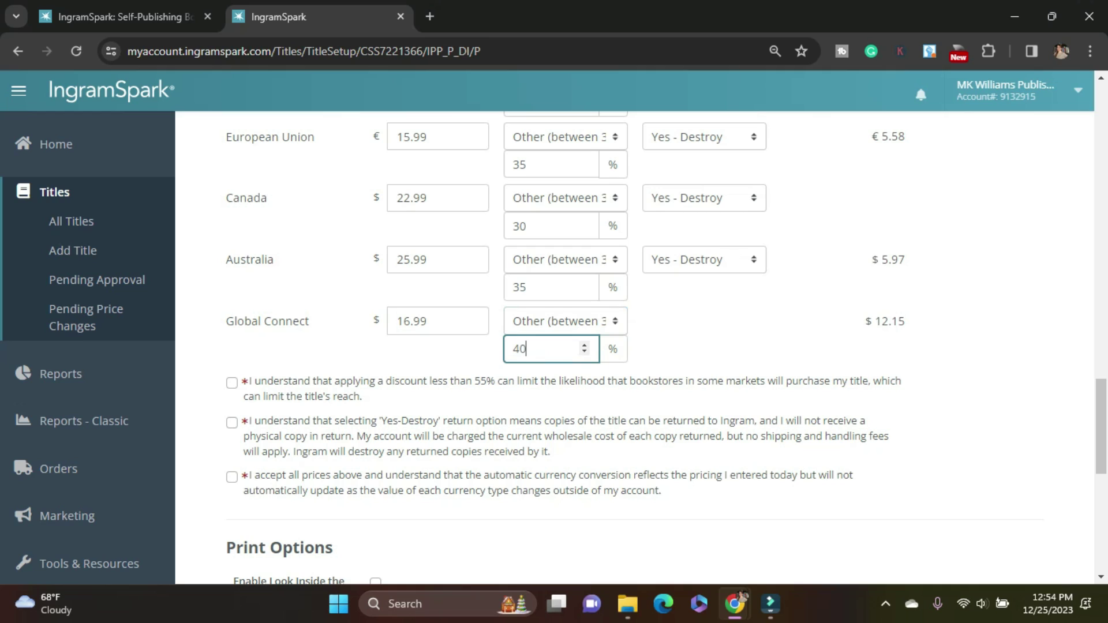
{"action": "key", "text": "Tab"}
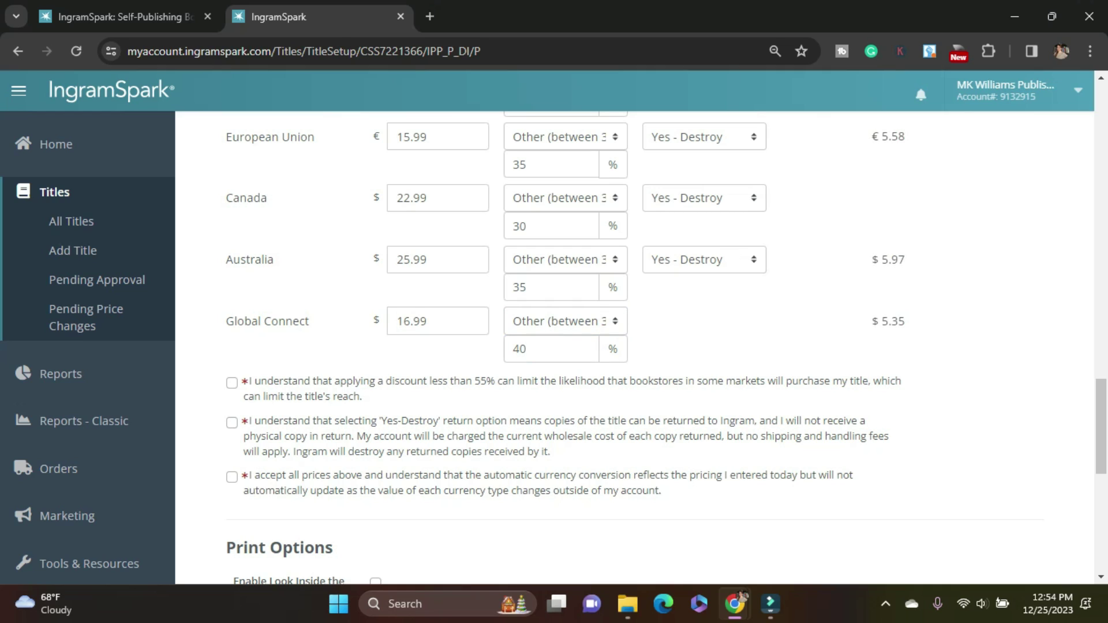
{"action": "key", "text": "space"}
Step: Accept the Yes-Destroy returns and currency conversion acknowledgements under pricing
{"action": "key", "text": "Tab"}
{"action": "key", "text": "space"}
{"action": "key", "text": "Tab"}
{"action": "key", "text": "space"}
Step: Enable Look Inside the Book, leaving Large Text and Right-to-Left off
{"action": "scroll", "coordinate": [635, 347], "scroll_direction": "up", "scroll_amount": 3}
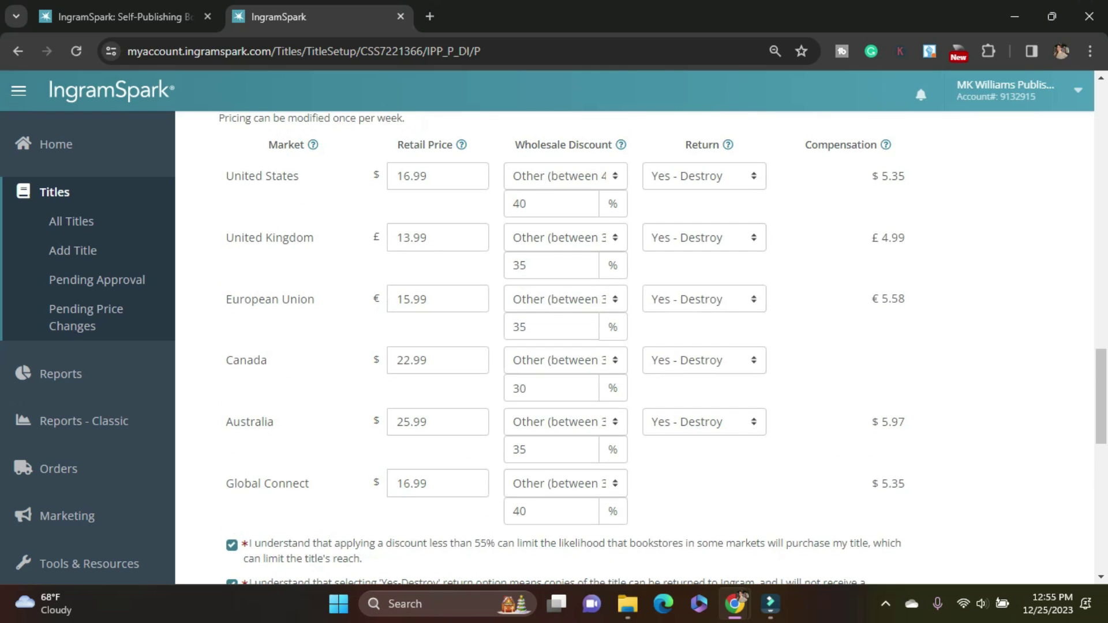
{"action": "scroll", "coordinate": [635, 346], "scroll_direction": "down", "scroll_amount": 6}
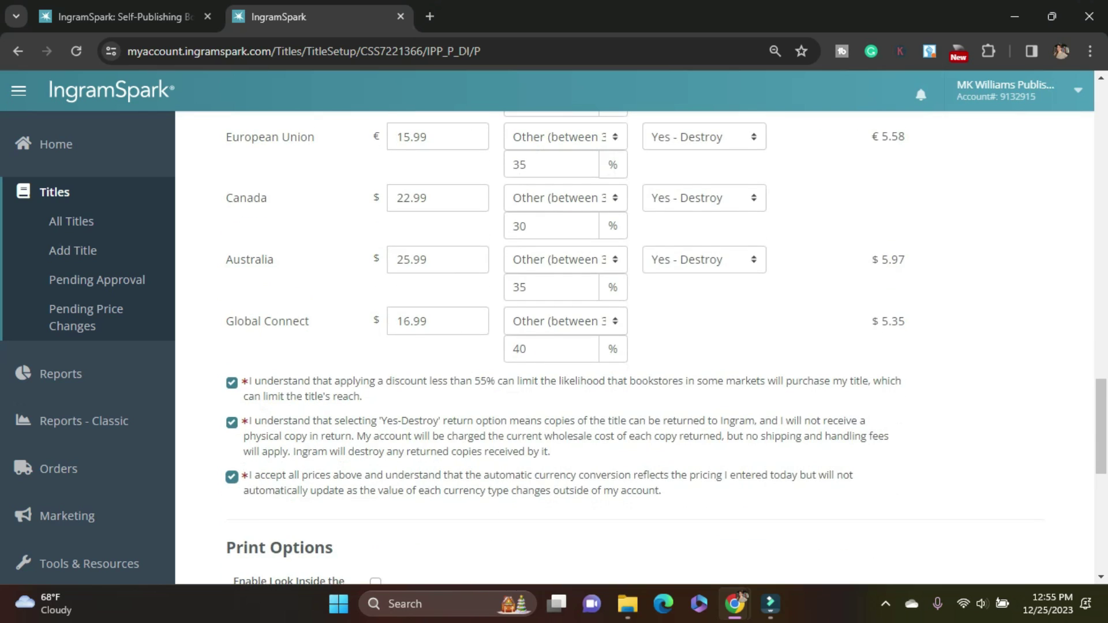
{"action": "scroll", "coordinate": [634, 346], "scroll_direction": "down", "scroll_amount": 3}
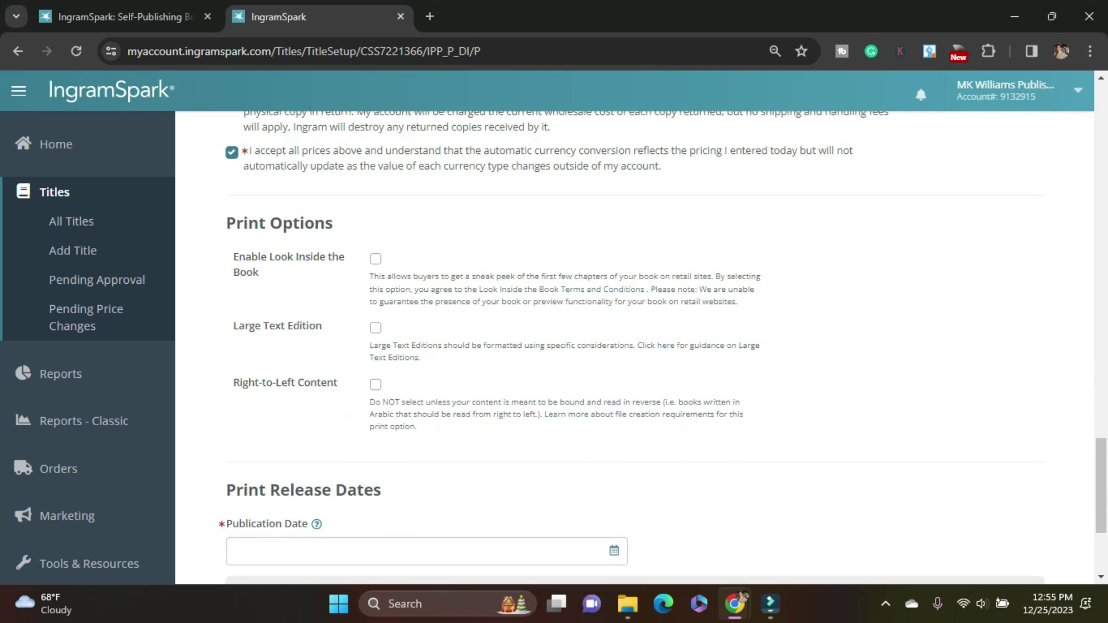
{"action": "left_click", "coordinate": [375, 258]}
{"action": "scroll", "coordinate": [635, 347], "scroll_direction": "down", "scroll_amount": 1}
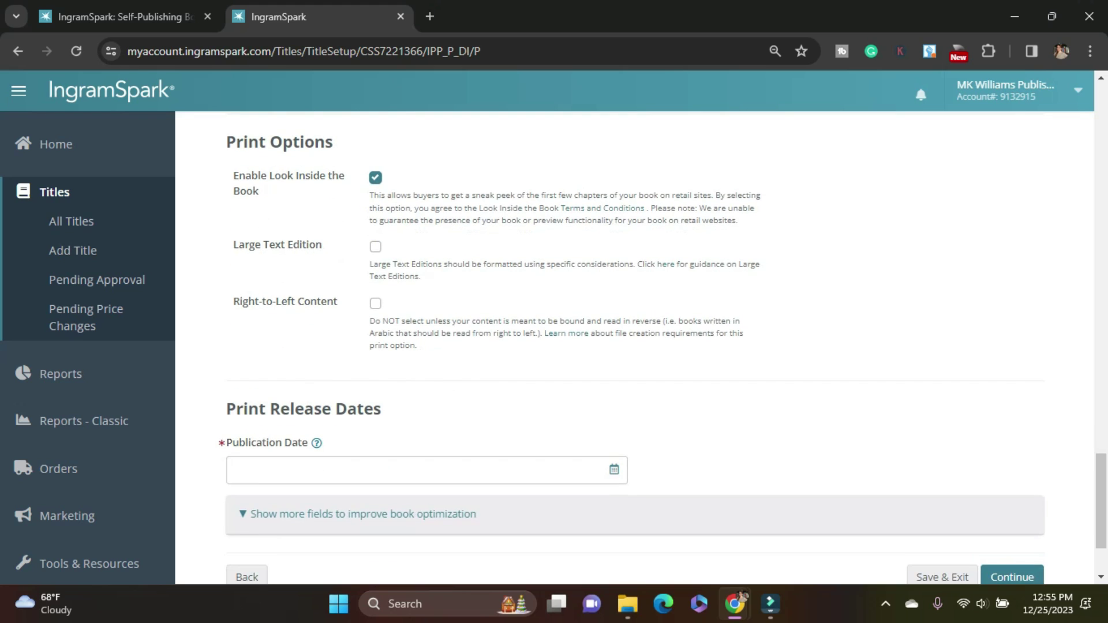
Step: Pick 25 Dec 2023 as the Publication Date and, in the extra fields, as the On-Sale Date
{"action": "left_click", "coordinate": [614, 470]}
{"action": "scroll", "coordinate": [404, 471], "scroll_direction": "down", "scroll_amount": 2}
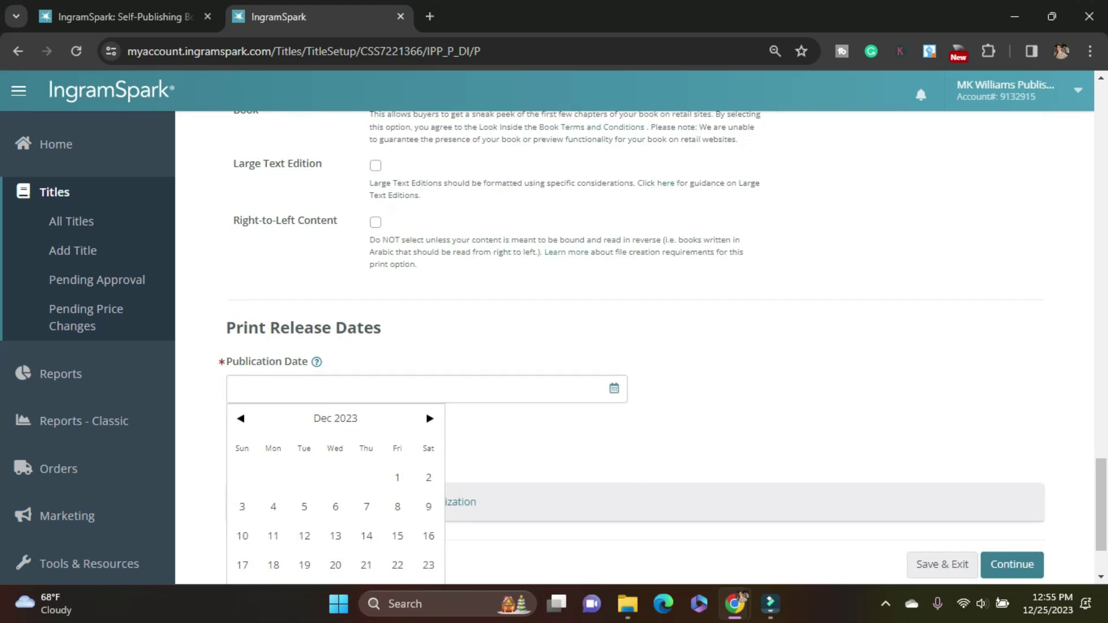
{"action": "left_click", "coordinate": [272, 487]}
{"action": "left_click", "coordinate": [271, 396]}
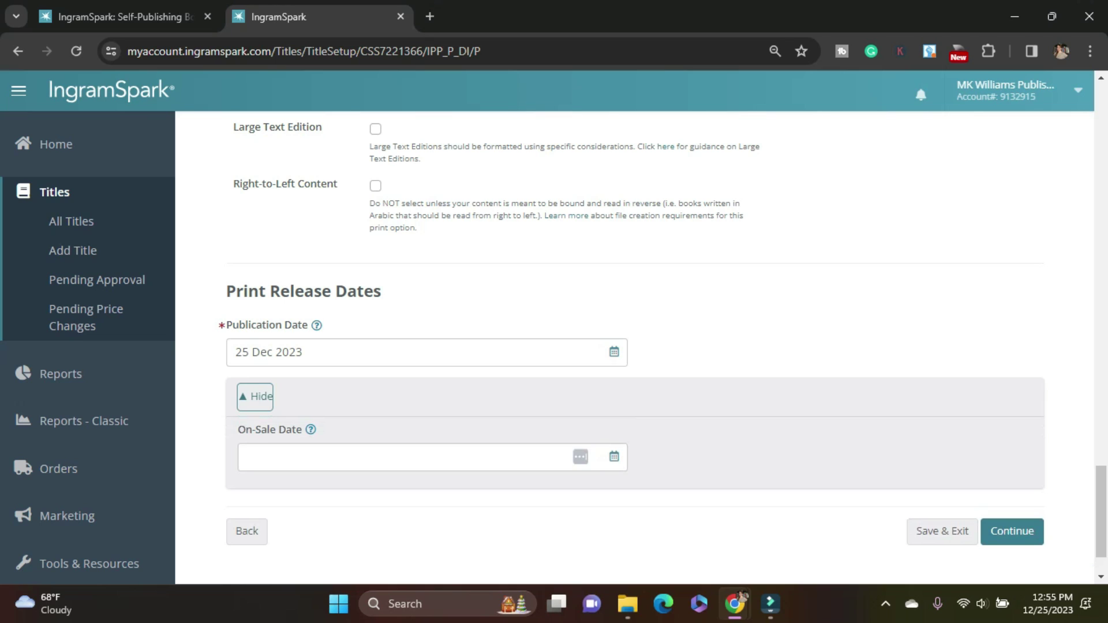
{"action": "left_click", "coordinate": [300, 457]}
{"action": "scroll", "coordinate": [314, 473], "scroll_direction": "down", "scroll_amount": 4}
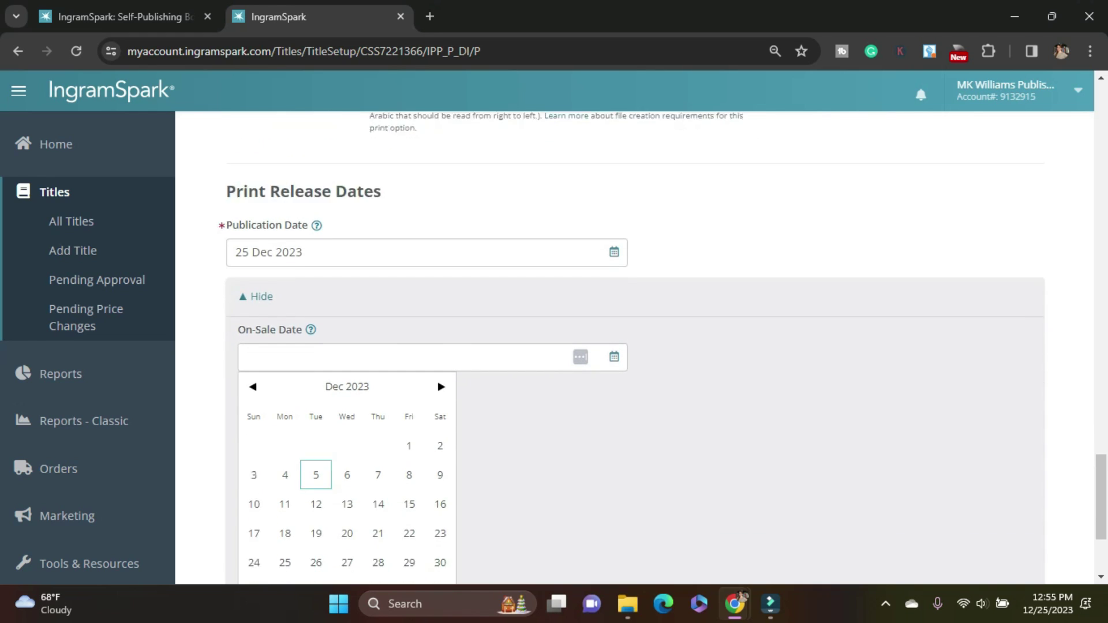
{"action": "left_click", "coordinate": [285, 419]}
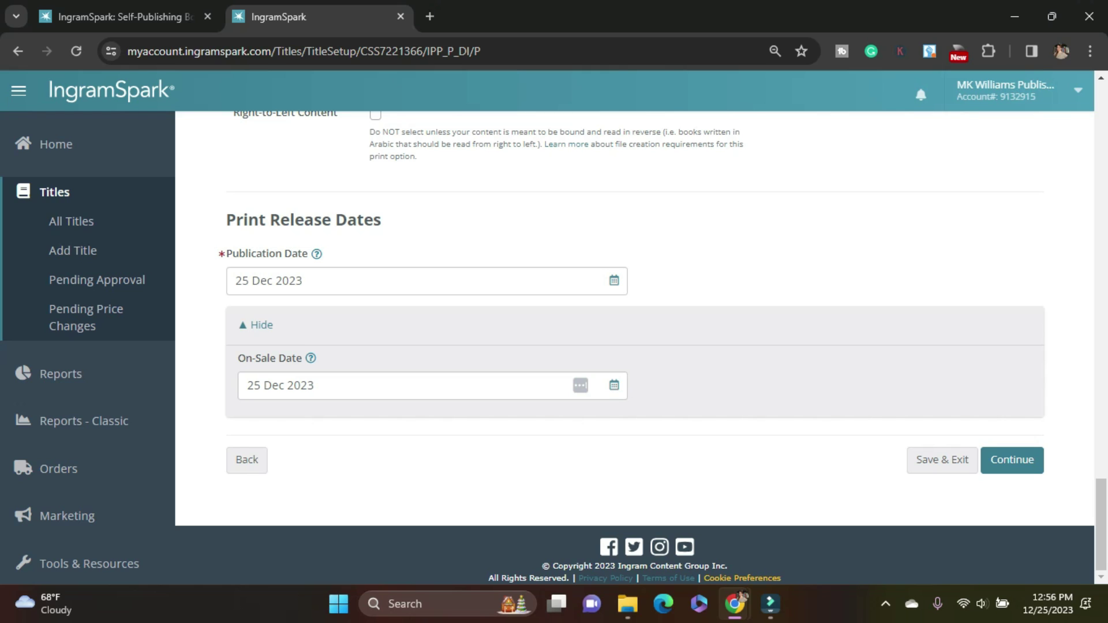
Step: Upload the interior PDF as Print Interior and the cover PDF as Print Cover, then send them to validation
{"action": "left_click", "coordinate": [1011, 460]}
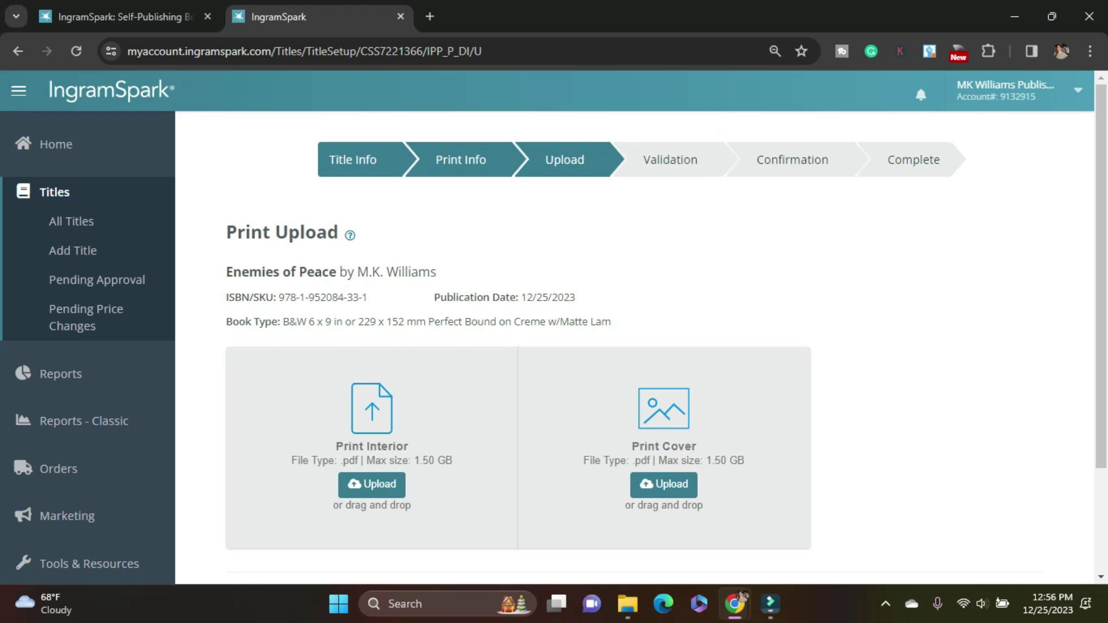
{"action": "scroll", "coordinate": [635, 358], "scroll_direction": "down", "scroll_amount": 2}
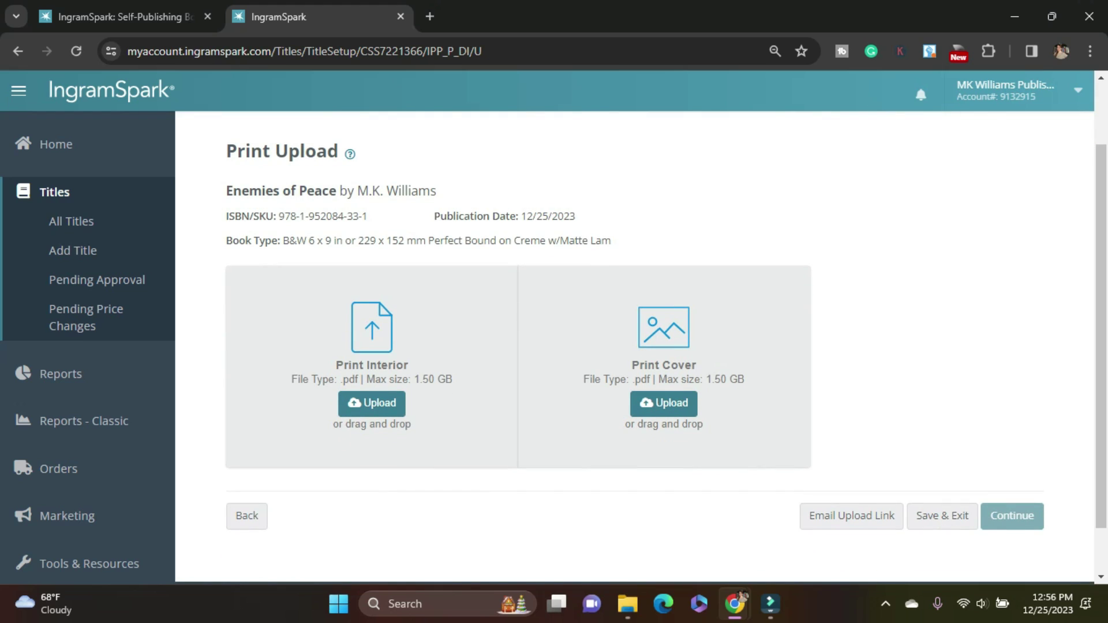
{"action": "left_click_drag", "start_coordinate": [815, 404], "coordinate": [398, 358]}
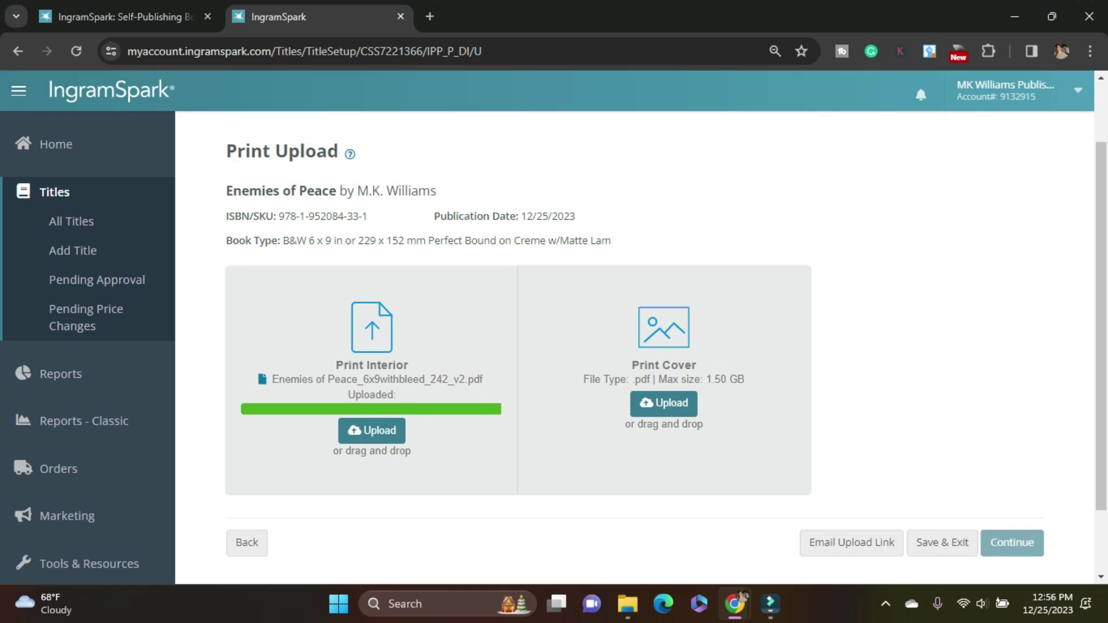
{"action": "left_click_drag", "start_coordinate": [750, 375], "coordinate": [617, 349]}
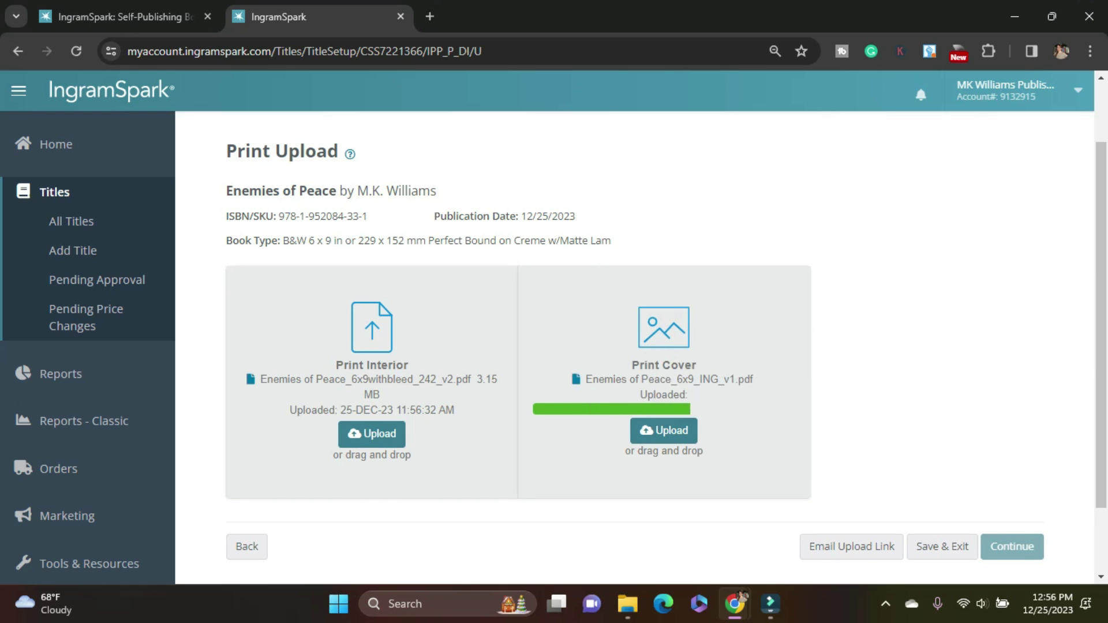
{"action": "scroll", "coordinate": [634, 346], "scroll_direction": "down", "scroll_amount": 2}
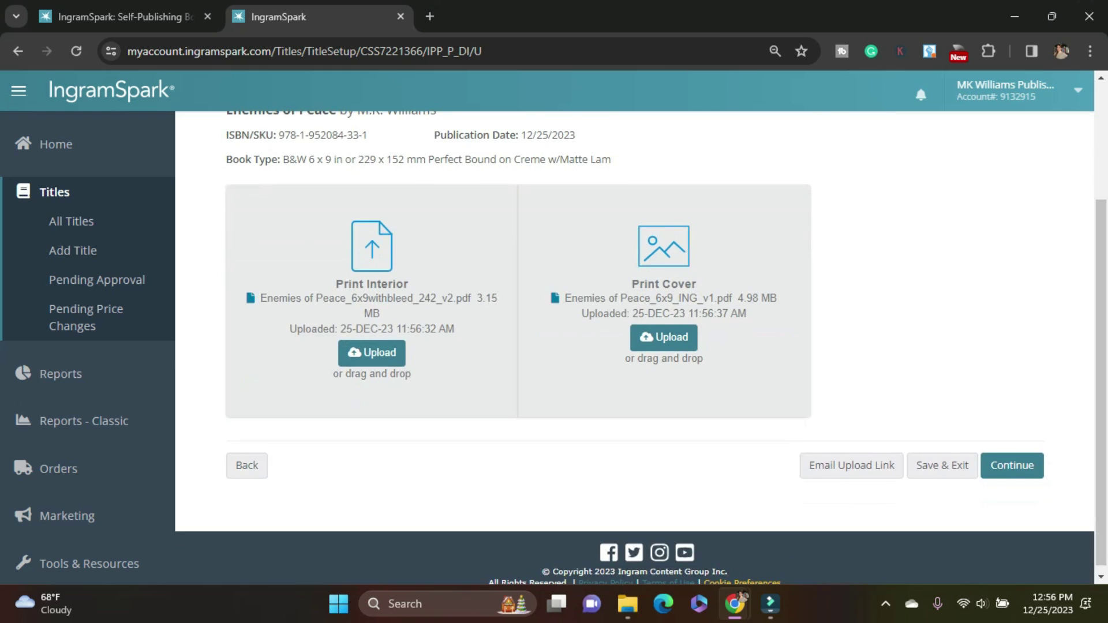
{"action": "scroll", "coordinate": [634, 346], "scroll_direction": "up", "scroll_amount": 2}
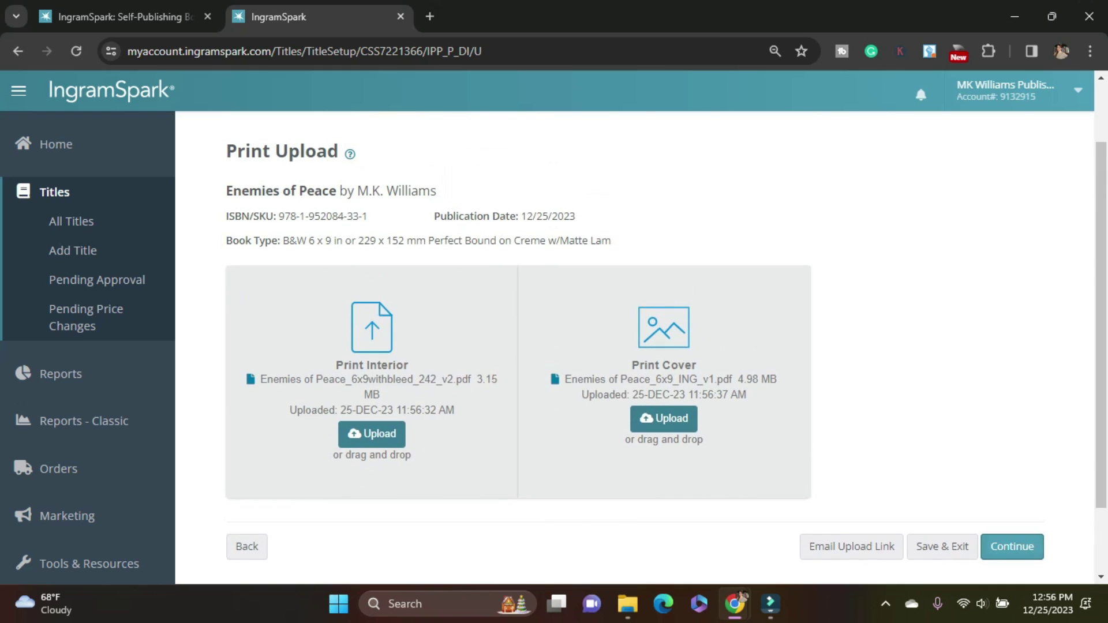
{"action": "left_click", "coordinate": [1011, 547]}
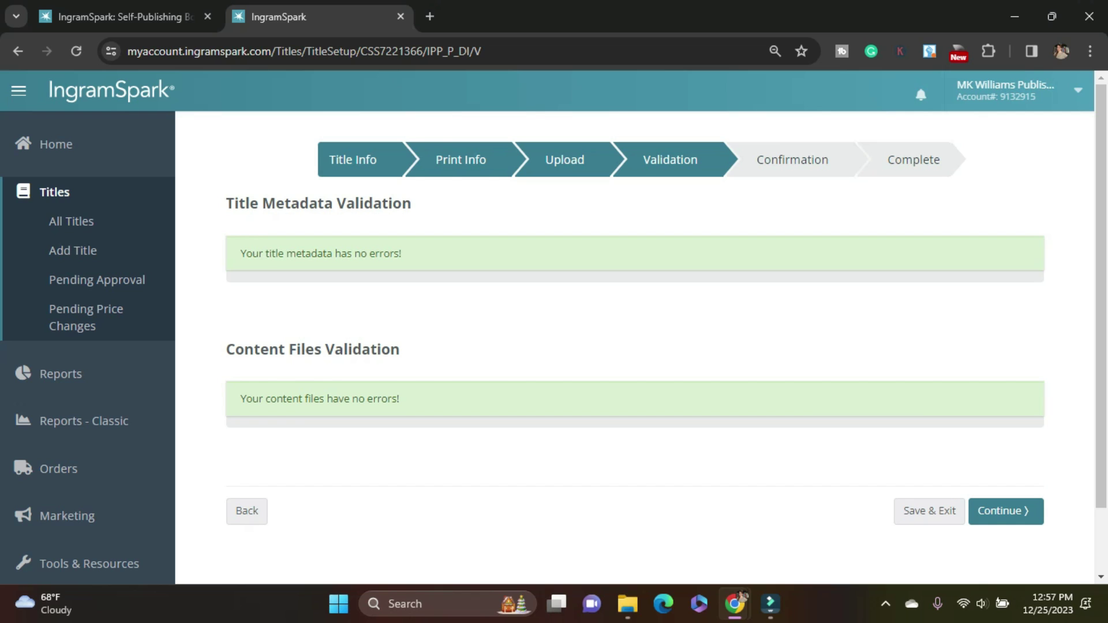
Step: Authorize IngramSpark to establish the title and complete the Enemies of Peace submission
{"action": "left_click", "coordinate": [1005, 510]}
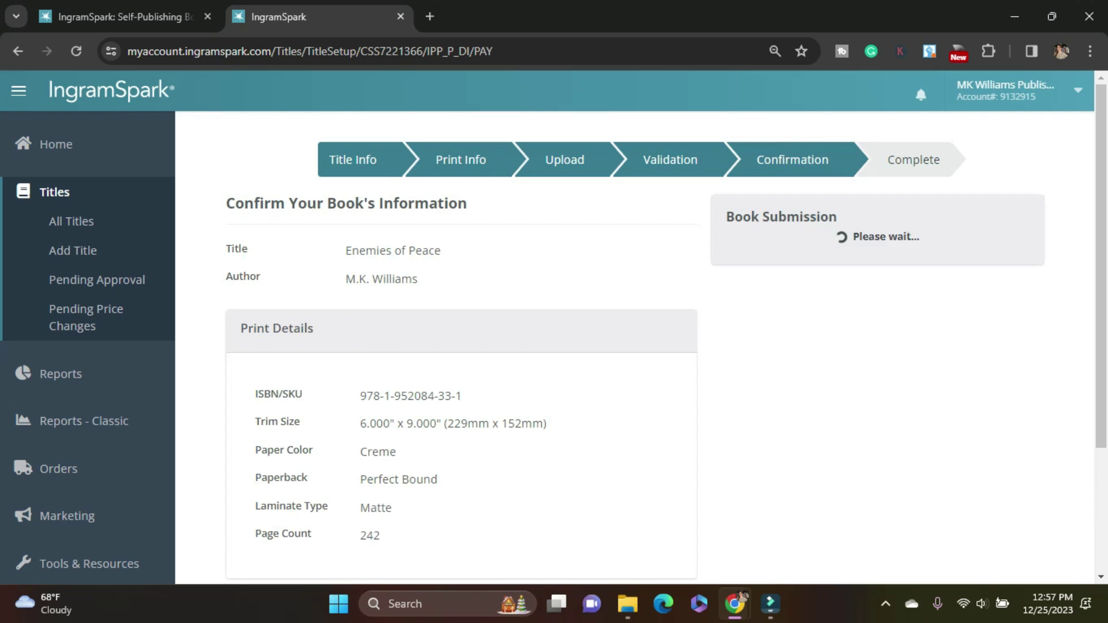
{"action": "scroll", "coordinate": [635, 348], "scroll_direction": "down", "scroll_amount": 1}
{"action": "left_click", "coordinate": [732, 171]}
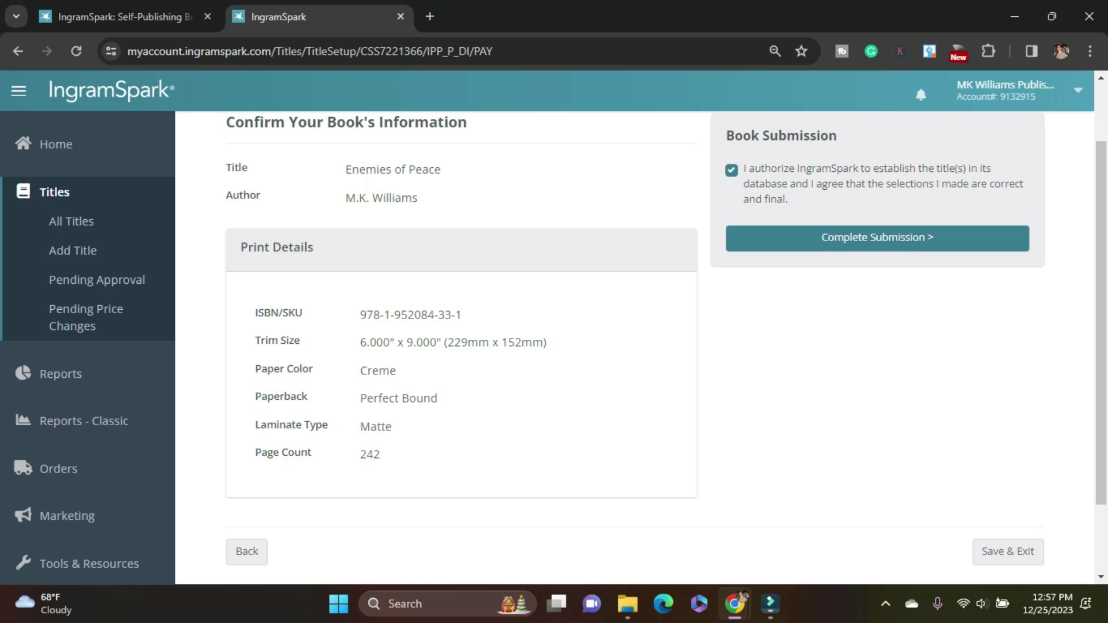
{"action": "scroll", "coordinate": [634, 347], "scroll_direction": "down", "scroll_amount": 2}
{"action": "scroll", "coordinate": [635, 346], "scroll_direction": "up", "scroll_amount": 3}
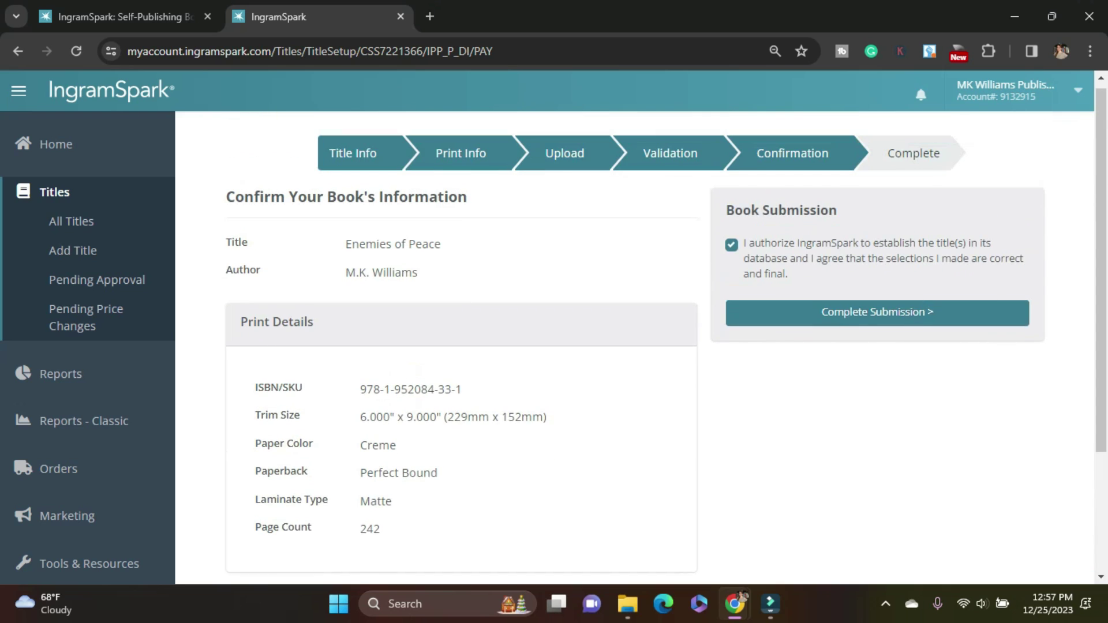
{"action": "left_click", "coordinate": [877, 319]}
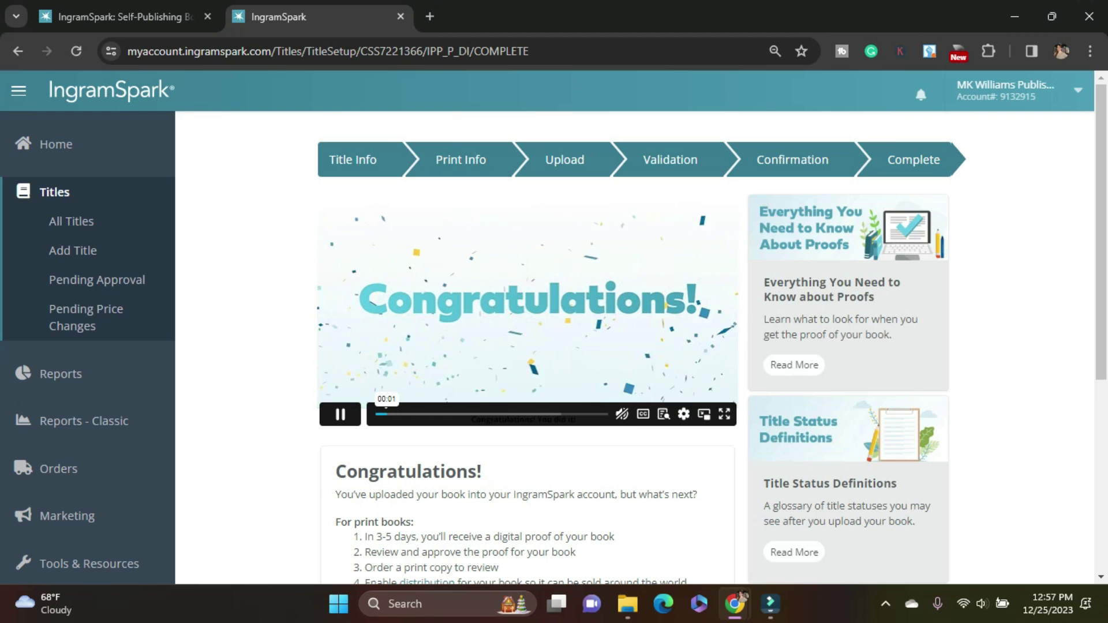
Step: Go to All Titles, where Enemies of Peace shows as submitted 25-DEC-23
{"action": "scroll", "coordinate": [635, 347], "scroll_direction": "down", "scroll_amount": 5}
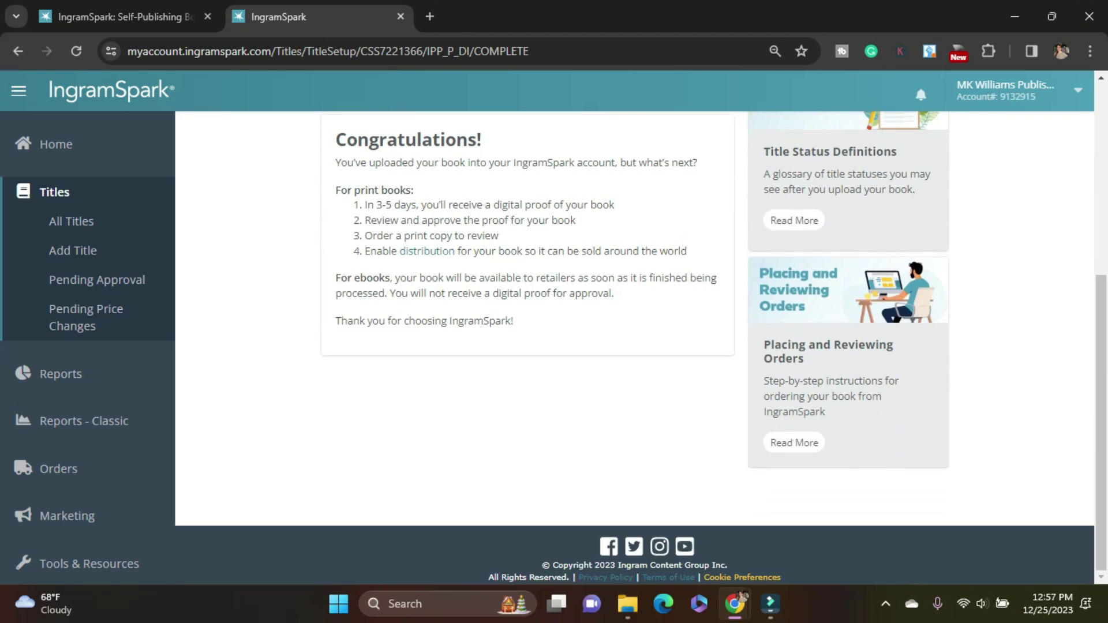
{"action": "scroll", "coordinate": [635, 346], "scroll_direction": "up", "scroll_amount": 5}
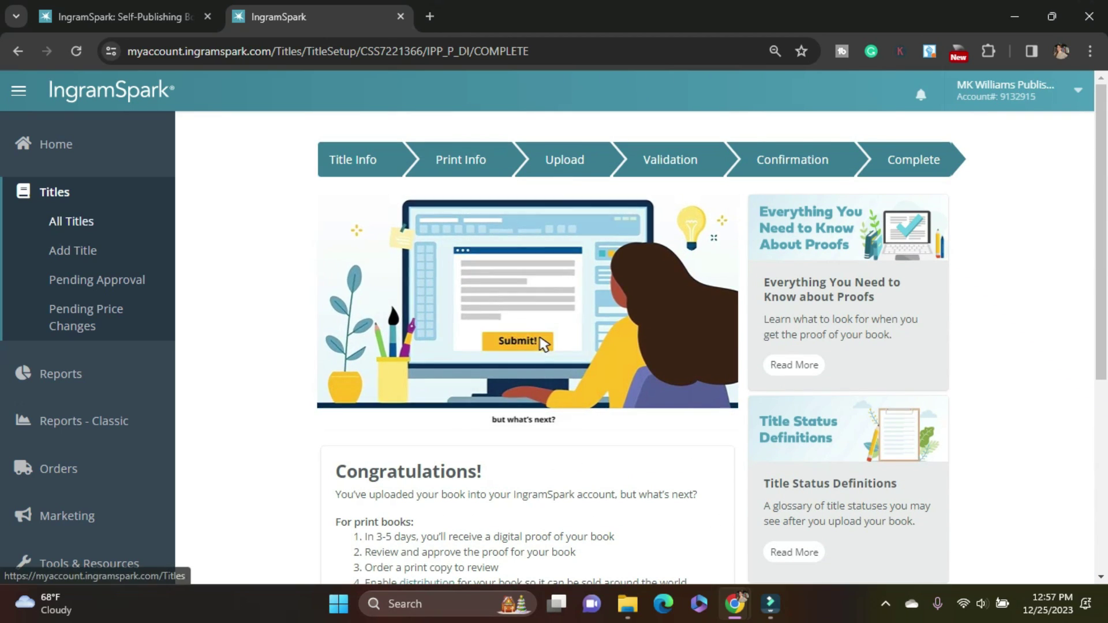
{"action": "left_click", "coordinate": [71, 221]}
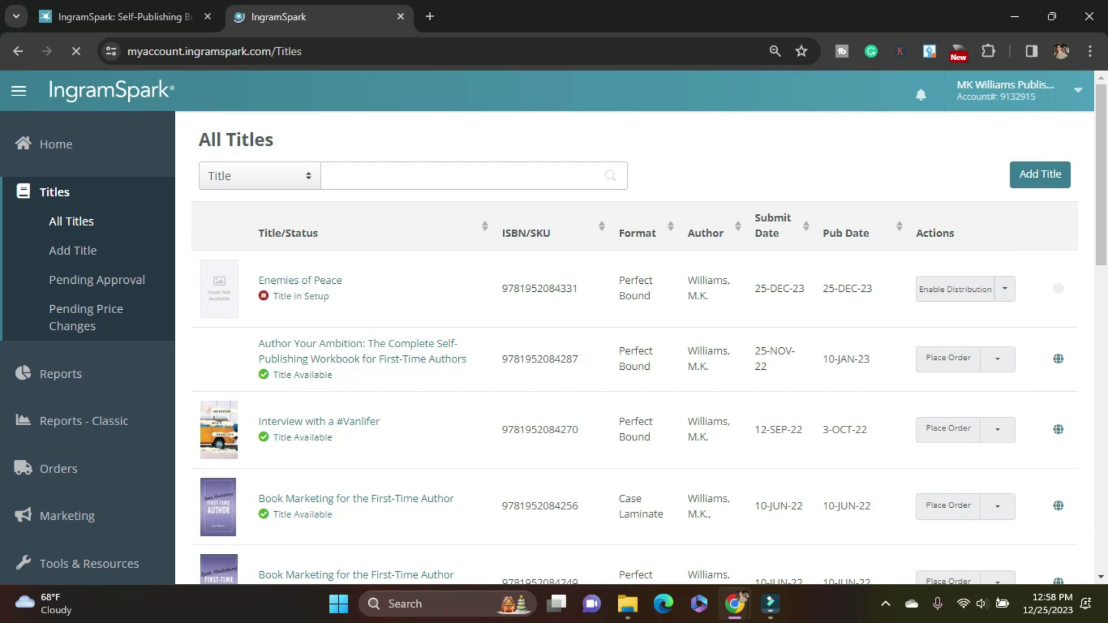
Step: Choose Duplicate from the Actions menu on the Enemies of Peace row
{"action": "left_click", "coordinate": [1005, 289]}
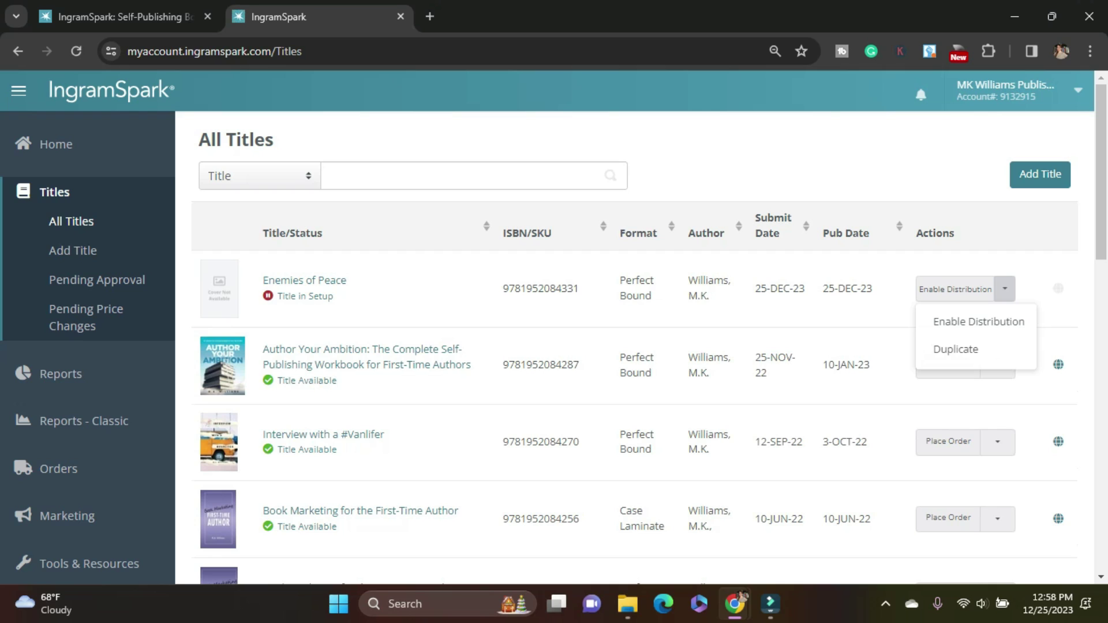
{"action": "left_click", "coordinate": [956, 349]}
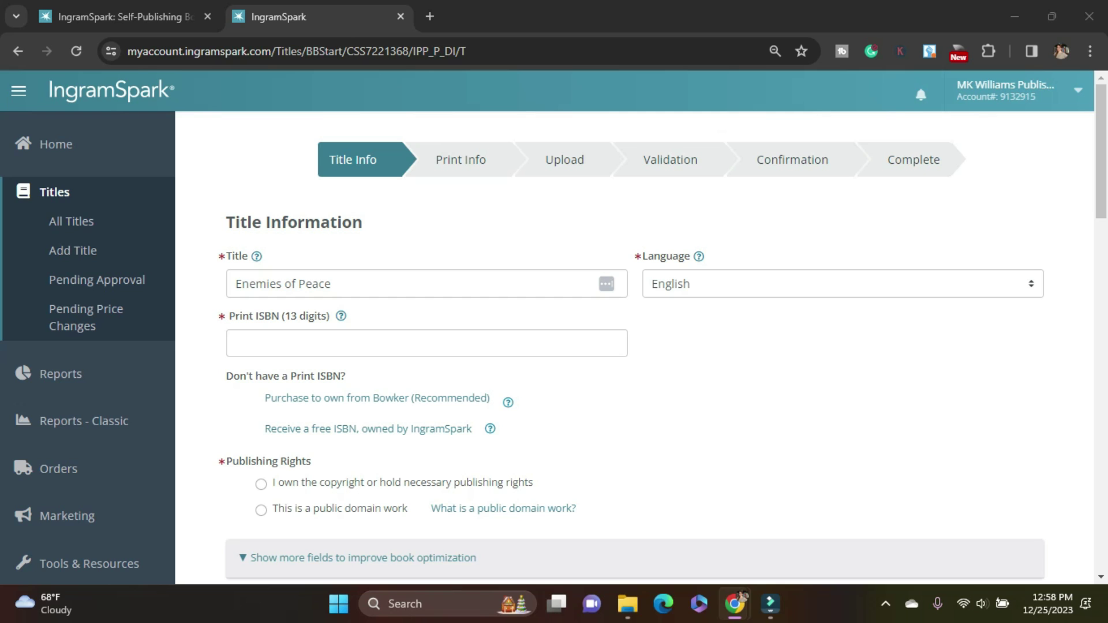
Step: Paste the new edition's print ISBN and confirm copyright ownership and no infringing content
{"action": "left_click", "coordinate": [426, 343]}
{"action": "key", "text": "ctrl+v"}
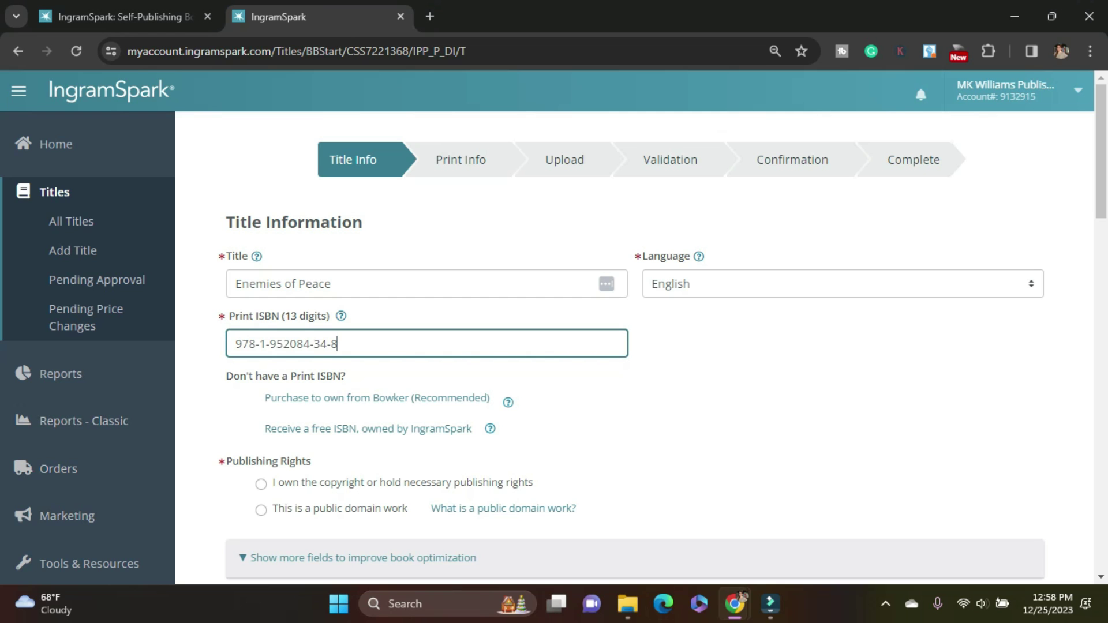
{"action": "left_click", "coordinate": [261, 484]}
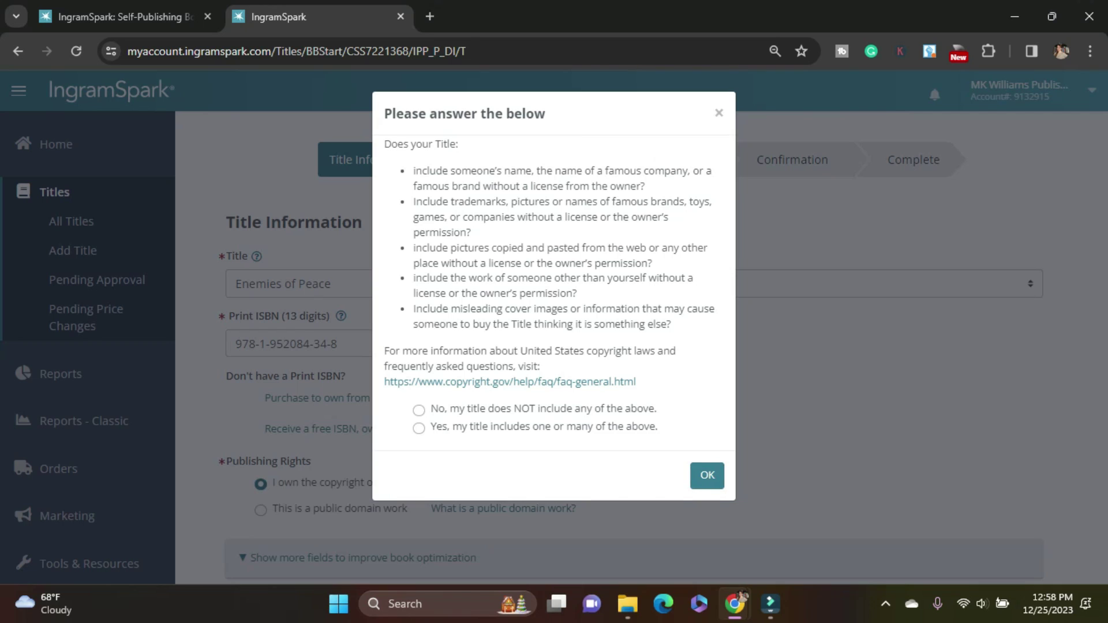
{"action": "left_click", "coordinate": [419, 410]}
{"action": "left_click", "coordinate": [707, 475]}
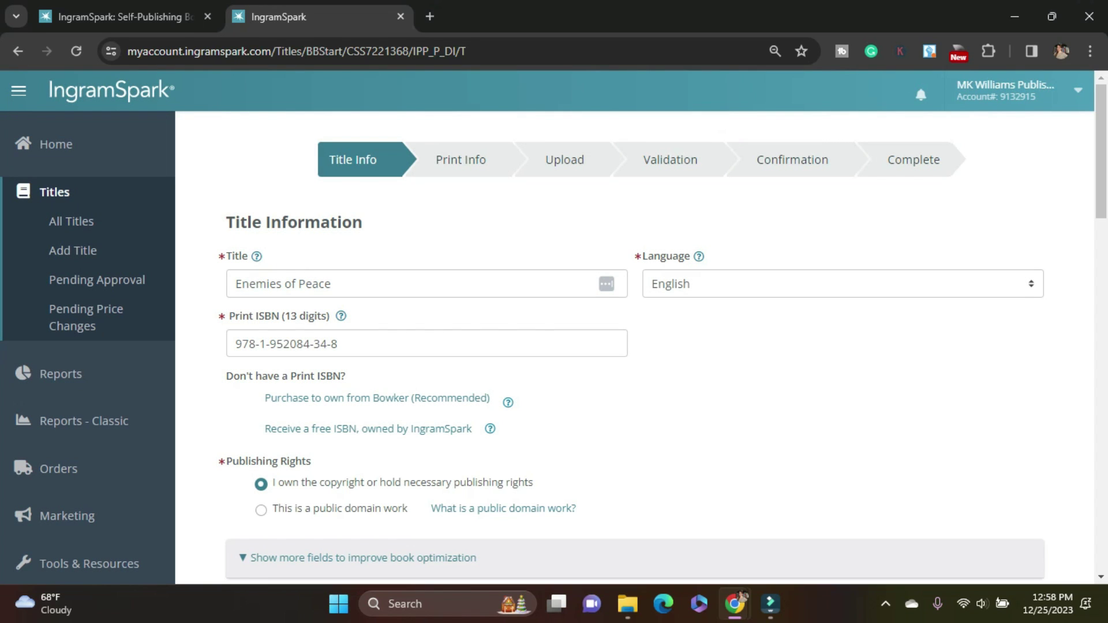
Step: Expand the optional title fields, review the form, and save the title information
{"action": "scroll", "coordinate": [272, 396], "scroll_direction": "down", "scroll_amount": 3}
{"action": "left_click", "coordinate": [271, 396]}
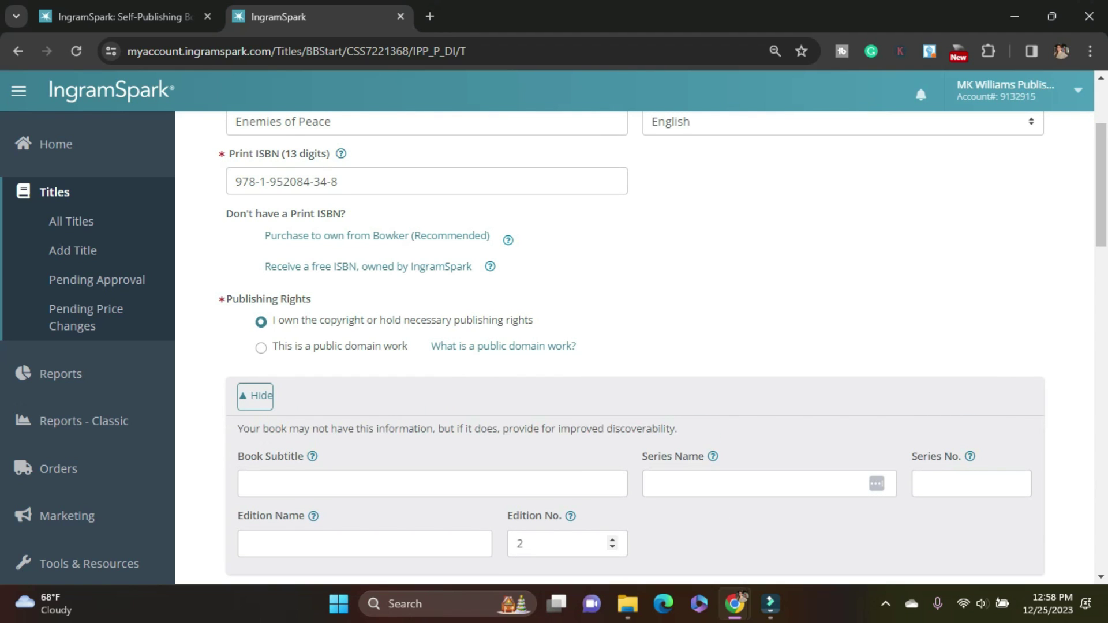
{"action": "scroll", "coordinate": [662, 348], "scroll_direction": "down", "scroll_amount": 6}
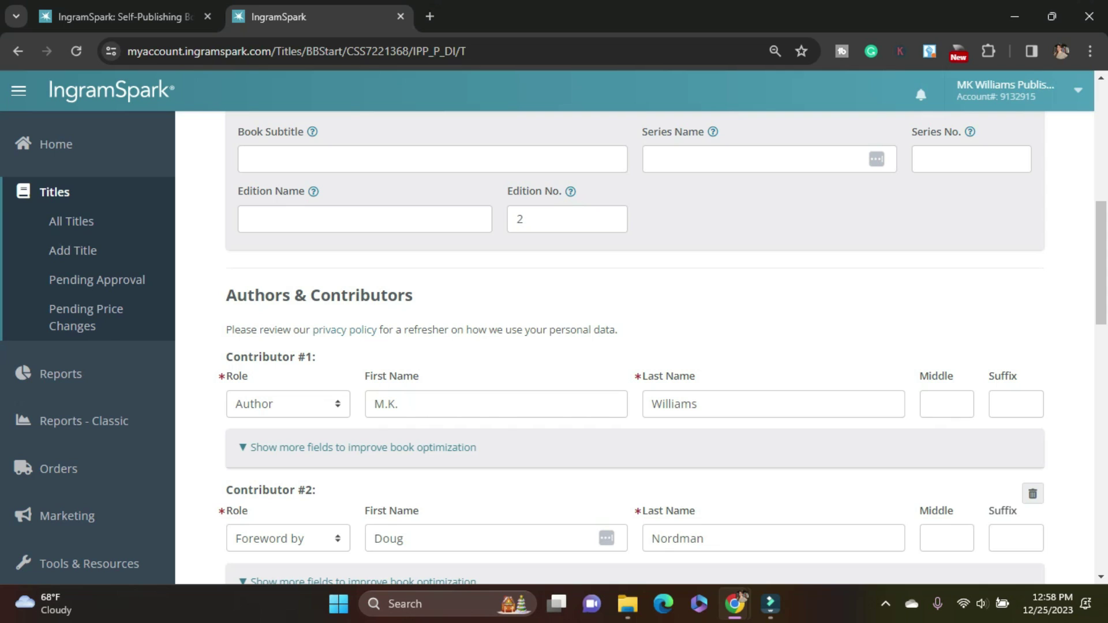
{"action": "scroll", "coordinate": [634, 346], "scroll_direction": "down", "scroll_amount": 6}
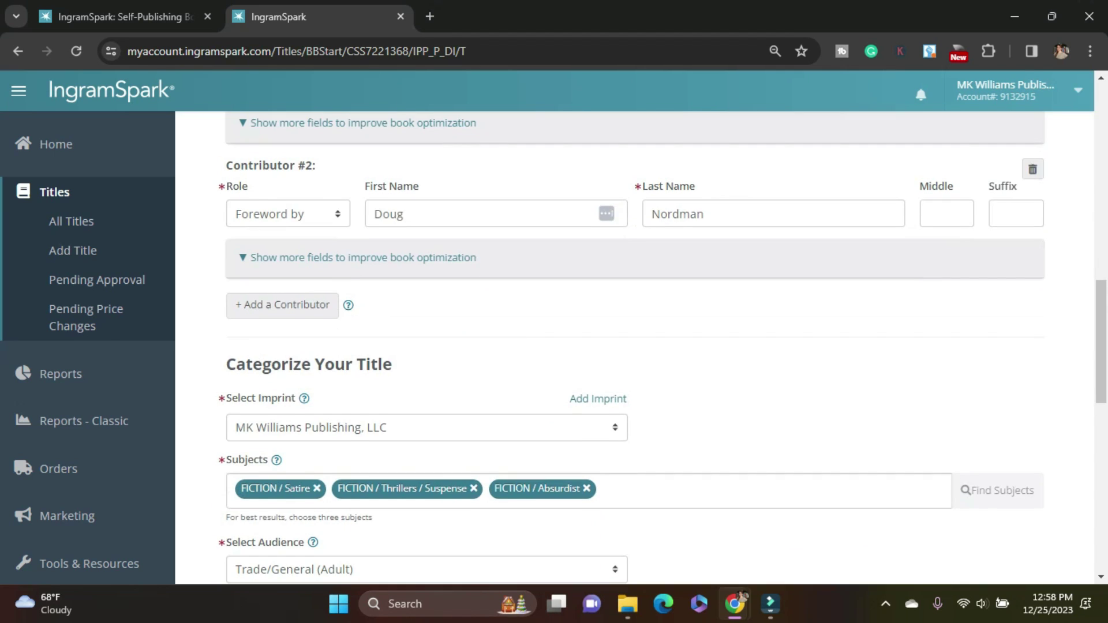
{"action": "scroll", "coordinate": [635, 346], "scroll_direction": "down", "scroll_amount": 2}
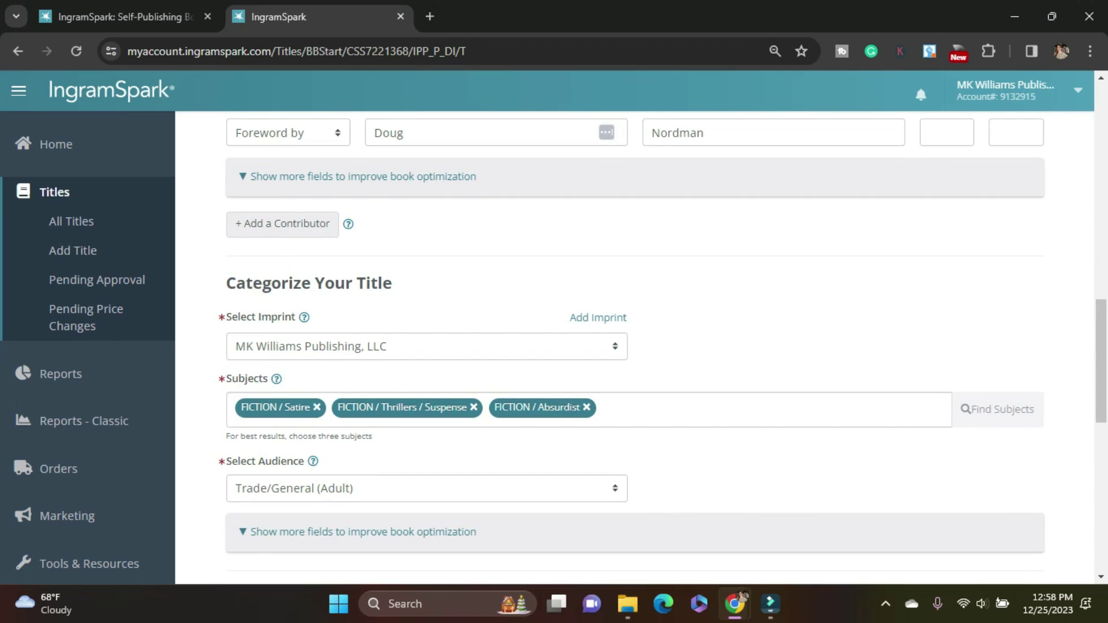
{"action": "scroll", "coordinate": [634, 346], "scroll_direction": "down", "scroll_amount": 10}
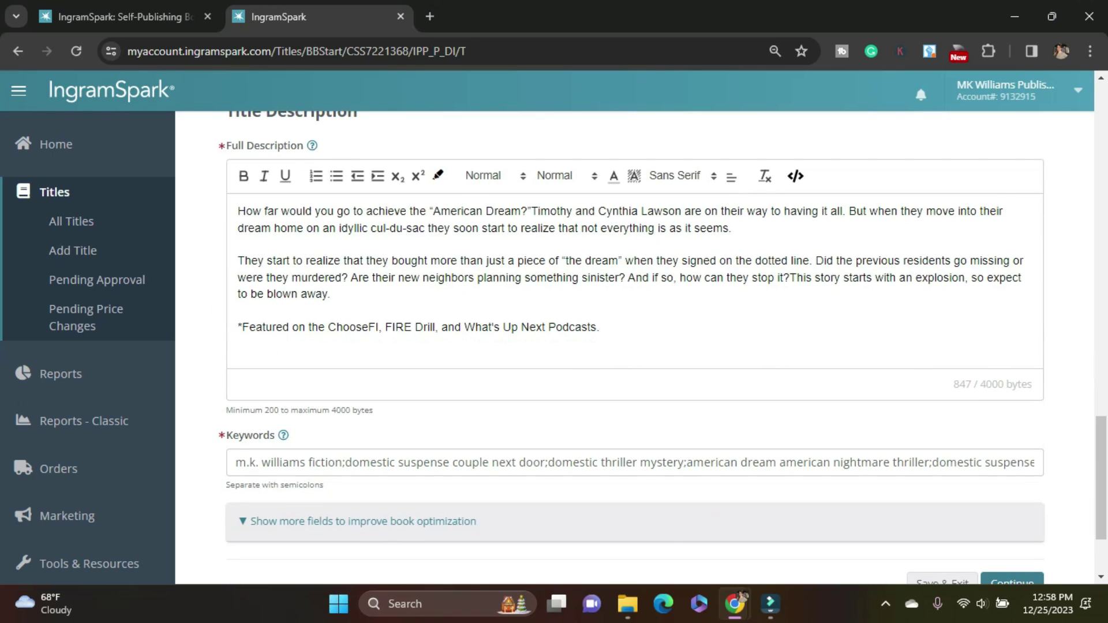
{"action": "scroll", "coordinate": [635, 346], "scroll_direction": "down", "scroll_amount": 2}
{"action": "scroll", "coordinate": [634, 346], "scroll_direction": "up", "scroll_amount": 3}
{"action": "scroll", "coordinate": [635, 346], "scroll_direction": "down", "scroll_amount": 3}
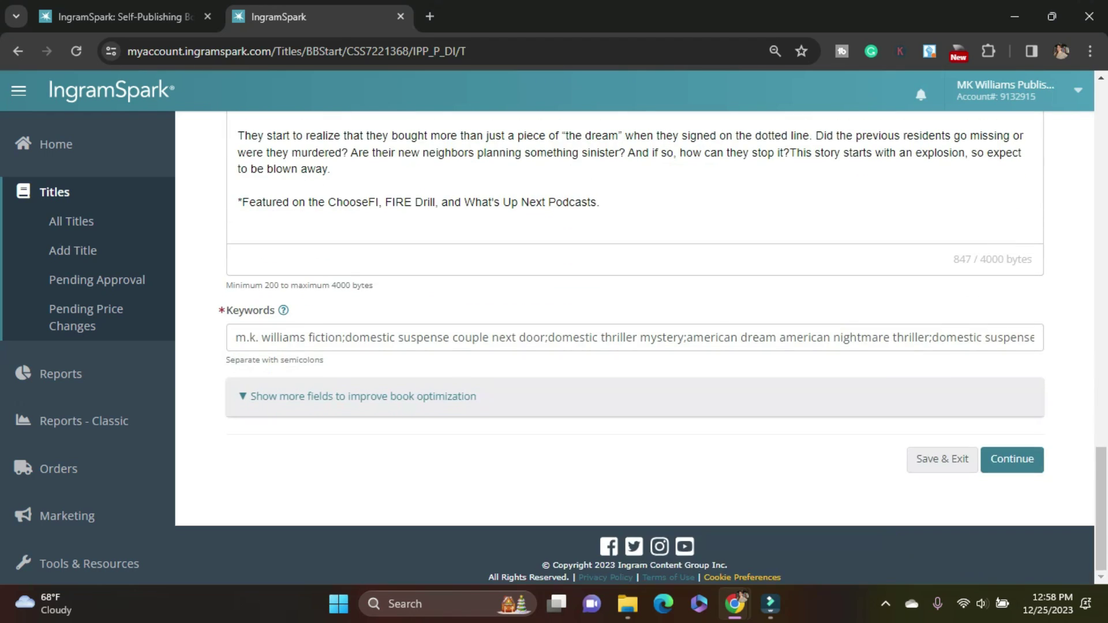
{"action": "left_click", "coordinate": [1012, 459]}
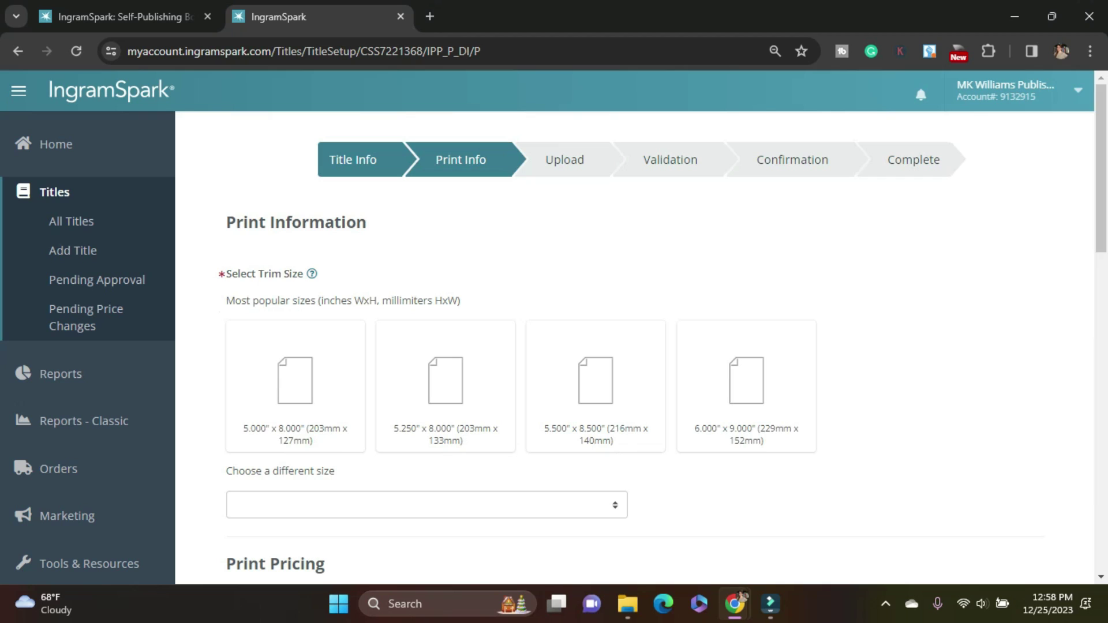
Step: Choose 6" x 9" trim, a black-and-white interior on Creme paper, and a matte cover finish
{"action": "left_click", "coordinate": [746, 385]}
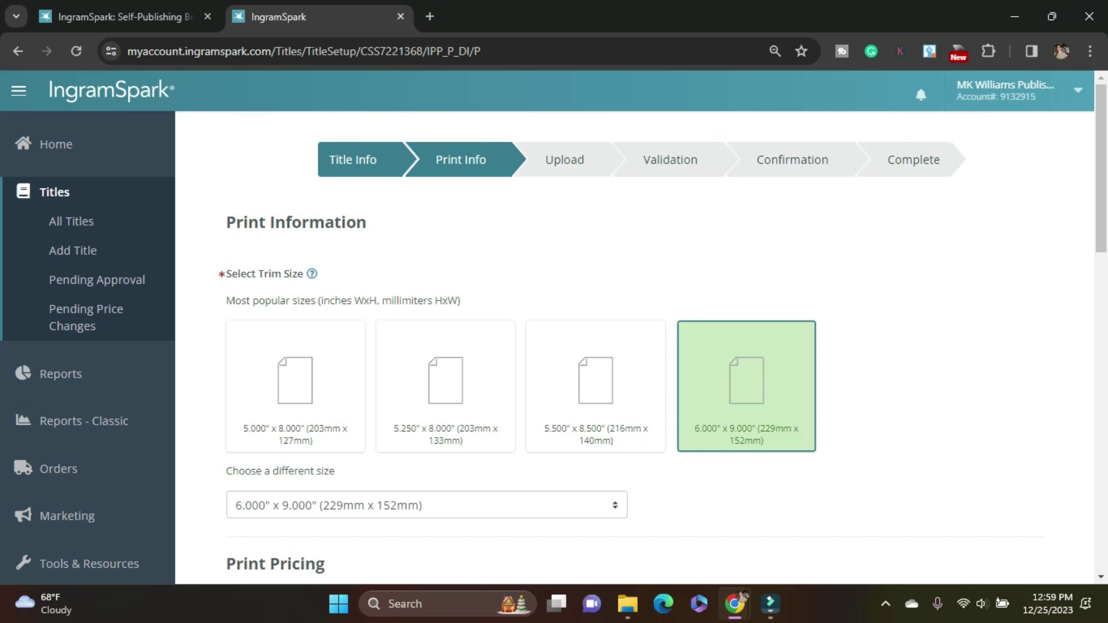
{"action": "scroll", "coordinate": [634, 348], "scroll_direction": "down", "scroll_amount": 3}
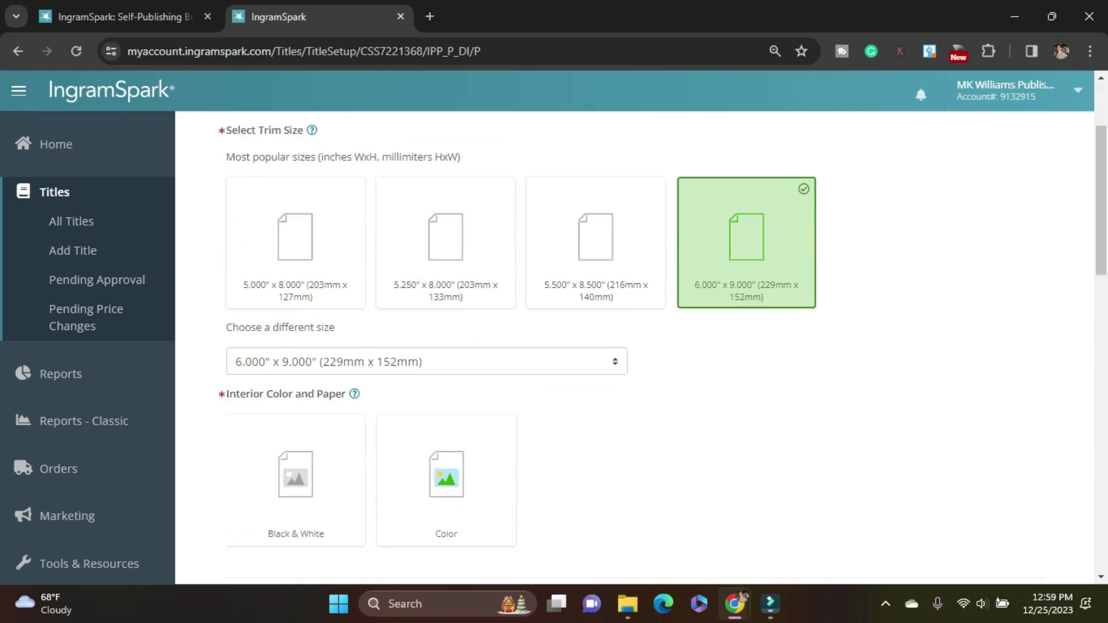
{"action": "left_click", "coordinate": [295, 461]}
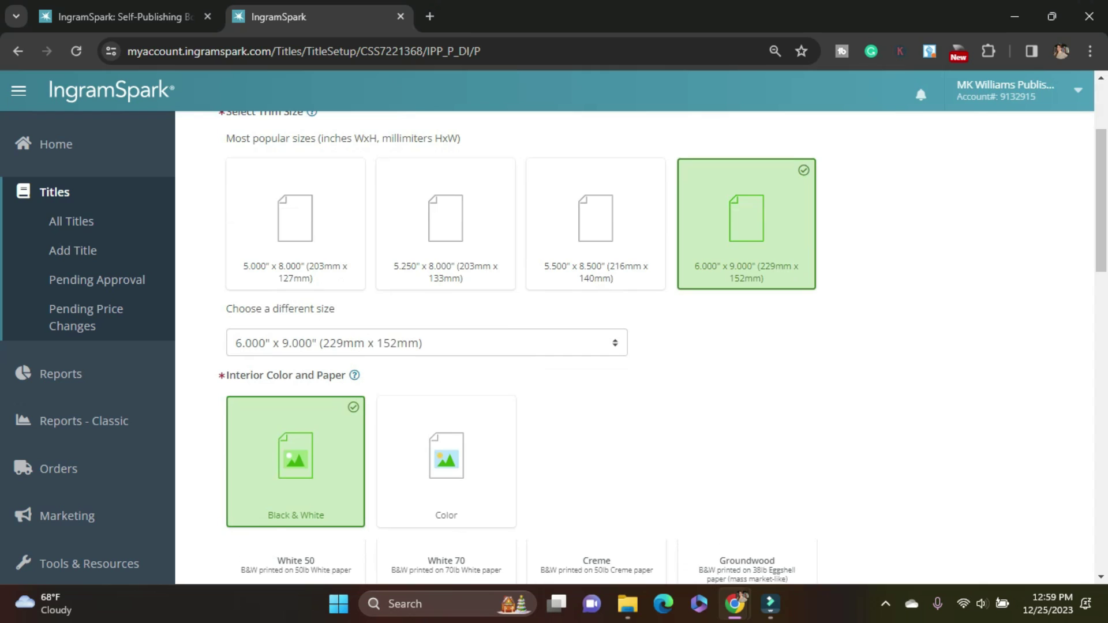
{"action": "scroll", "coordinate": [576, 346], "scroll_direction": "down", "scroll_amount": 2}
{"action": "left_click", "coordinate": [596, 491]}
{"action": "scroll", "coordinate": [577, 346], "scroll_direction": "down", "scroll_amount": 5}
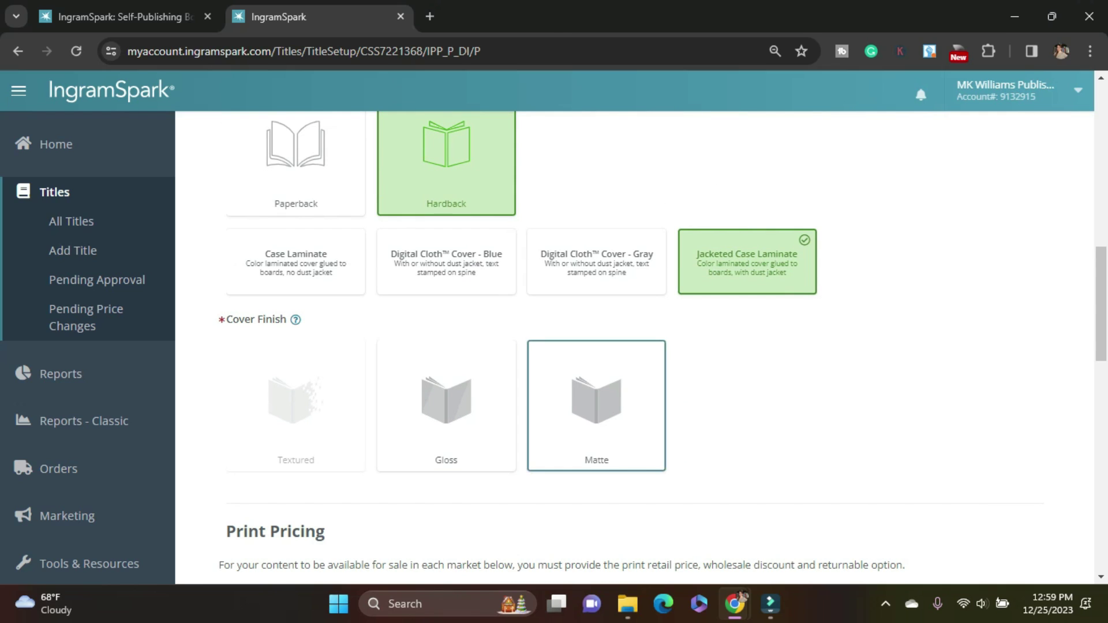
{"action": "left_click", "coordinate": [596, 406]}
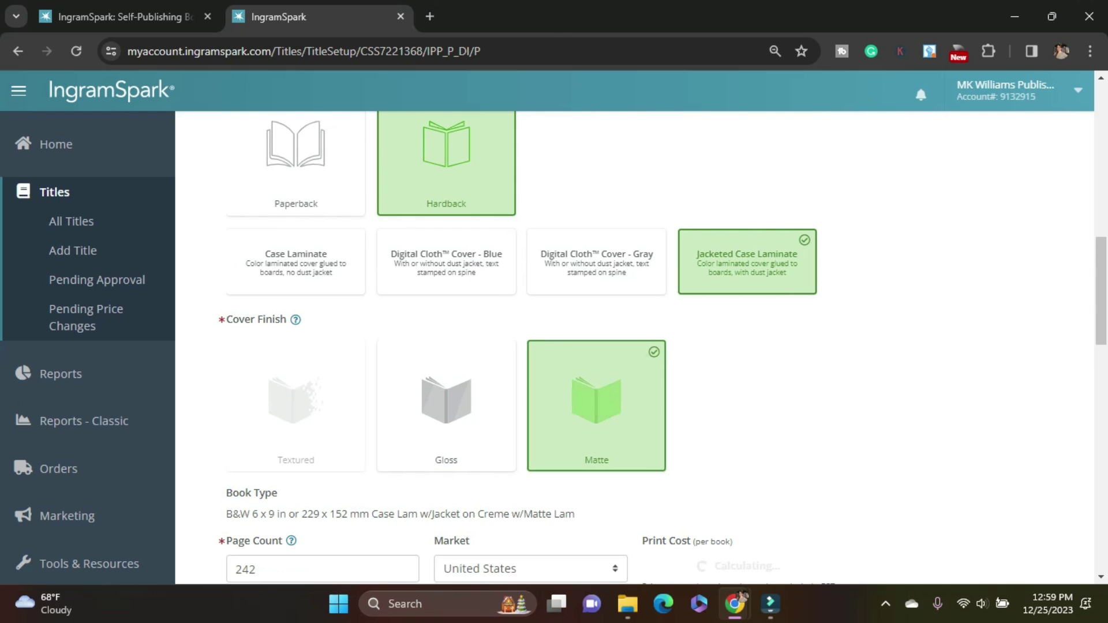
{"action": "scroll", "coordinate": [596, 405], "scroll_direction": "down", "scroll_amount": 1}
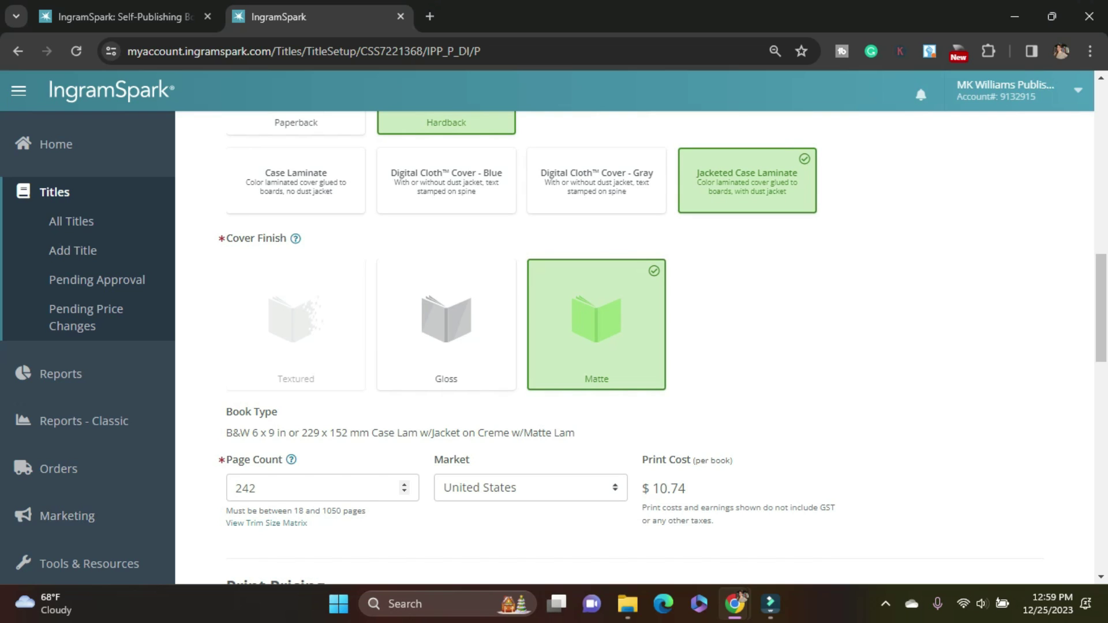
{"action": "scroll", "coordinate": [662, 347], "scroll_direction": "down", "scroll_amount": 5}
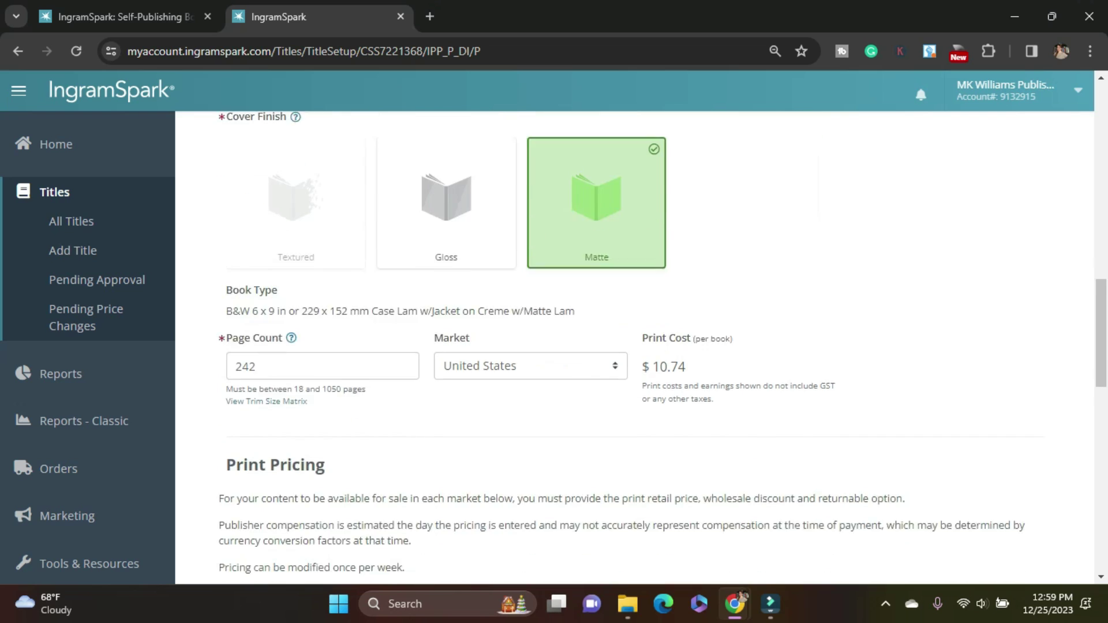
Step: Set the US retail price to $27.95 with a custom 40% wholesale discount
{"action": "scroll", "coordinate": [662, 348], "scroll_direction": "down", "scroll_amount": 1}
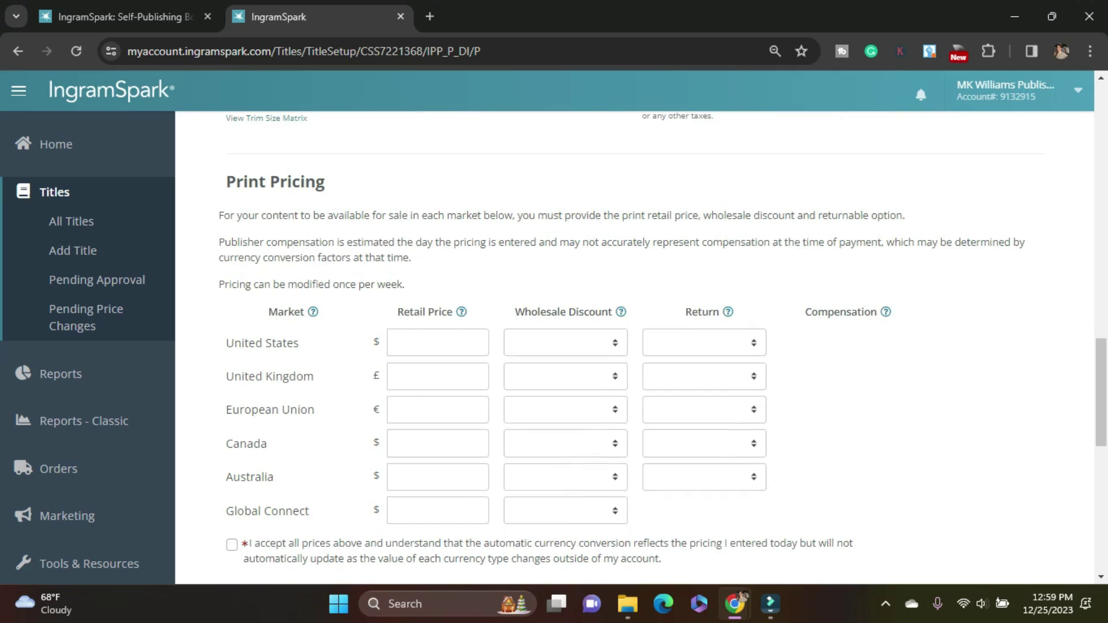
{"action": "left_click", "coordinate": [430, 342]}
{"action": "type", "text": "27.95"}
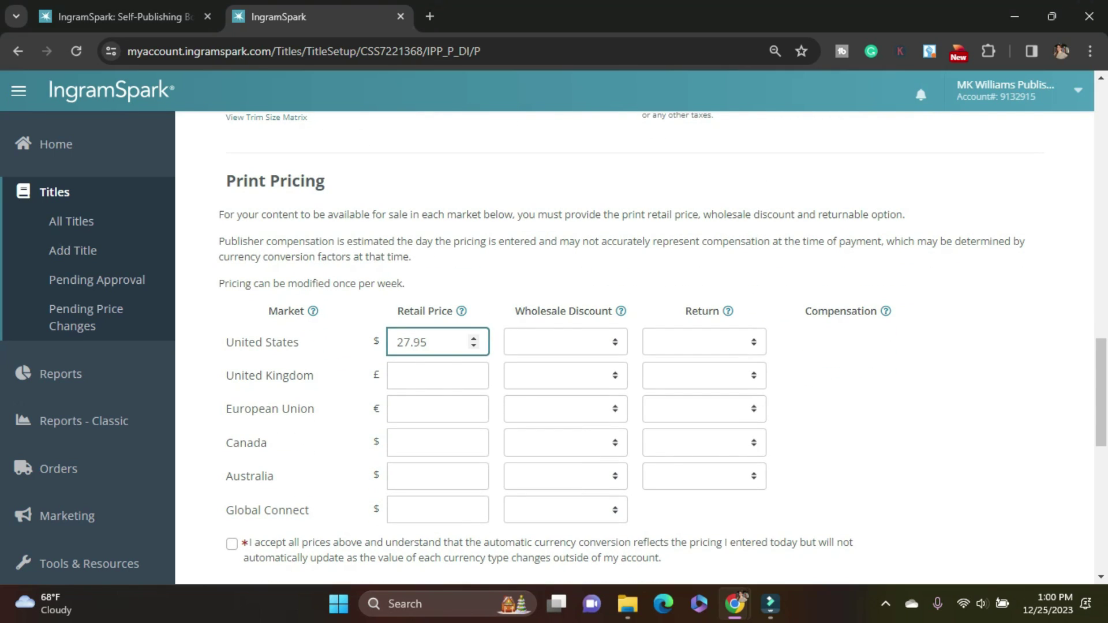
{"action": "left_click", "coordinate": [837, 393]}
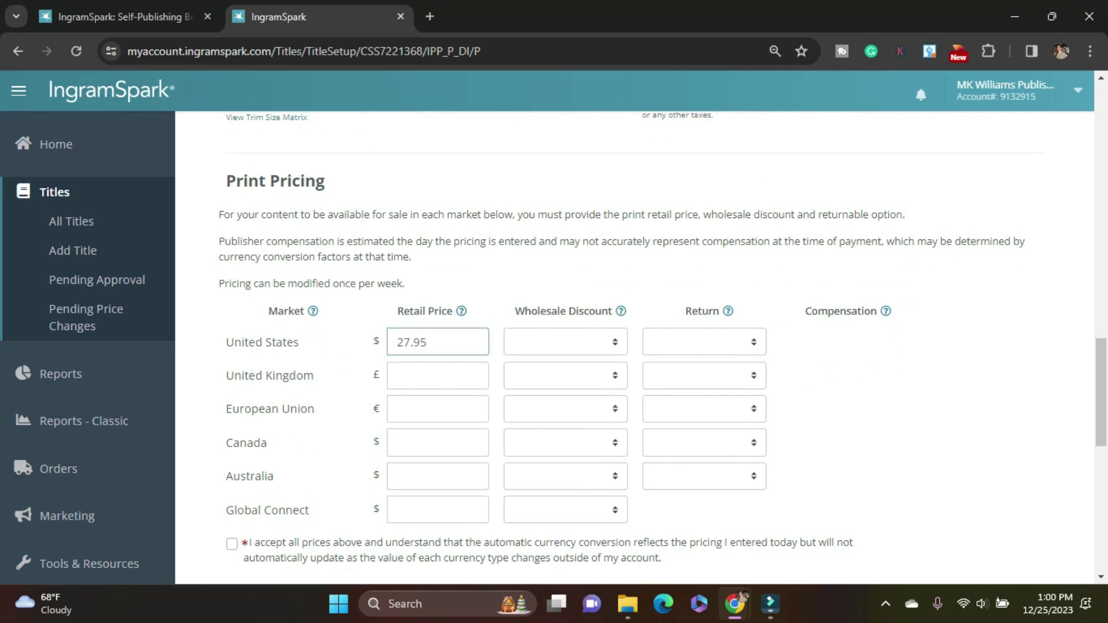
{"action": "scroll", "coordinate": [836, 392], "scroll_direction": "down", "scroll_amount": 1}
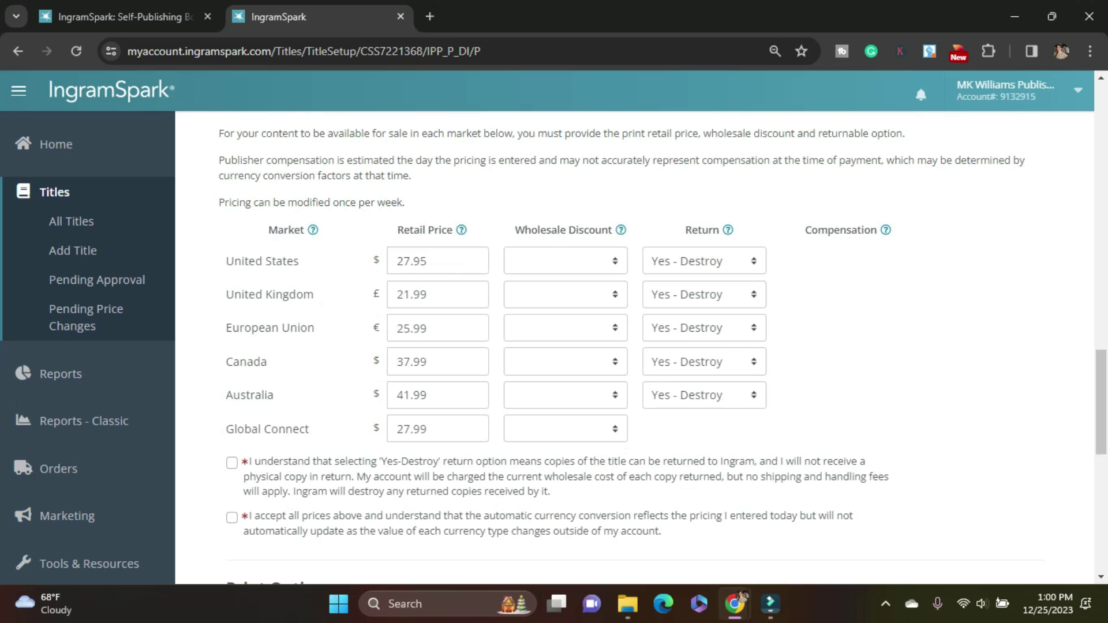
{"action": "left_click", "coordinate": [566, 261]}
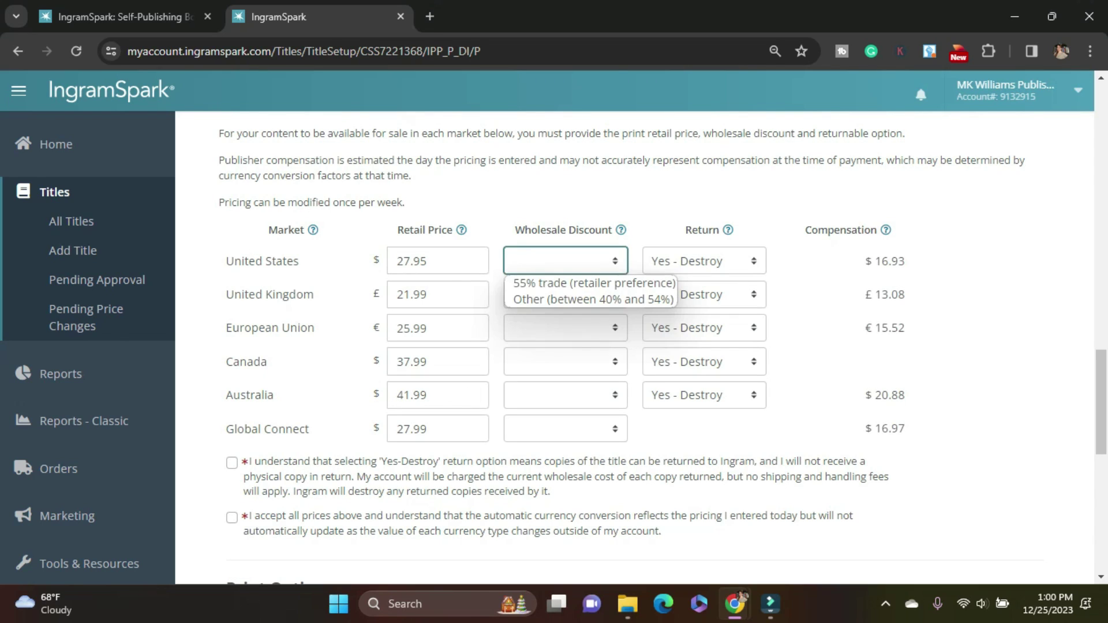
{"action": "left_click", "coordinate": [560, 299]}
{"action": "left_click", "coordinate": [548, 290]}
{"action": "type", "text": "40"}
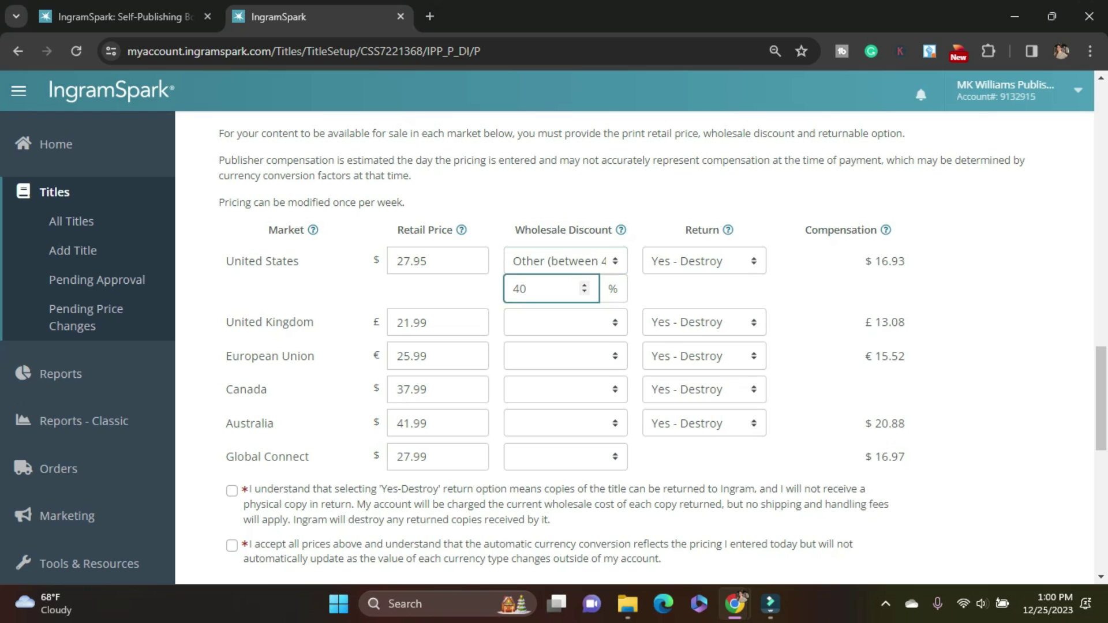
Step: Give the United Kingdom and European Union markets custom 35% wholesale discounts
{"action": "left_click", "coordinate": [565, 323]}
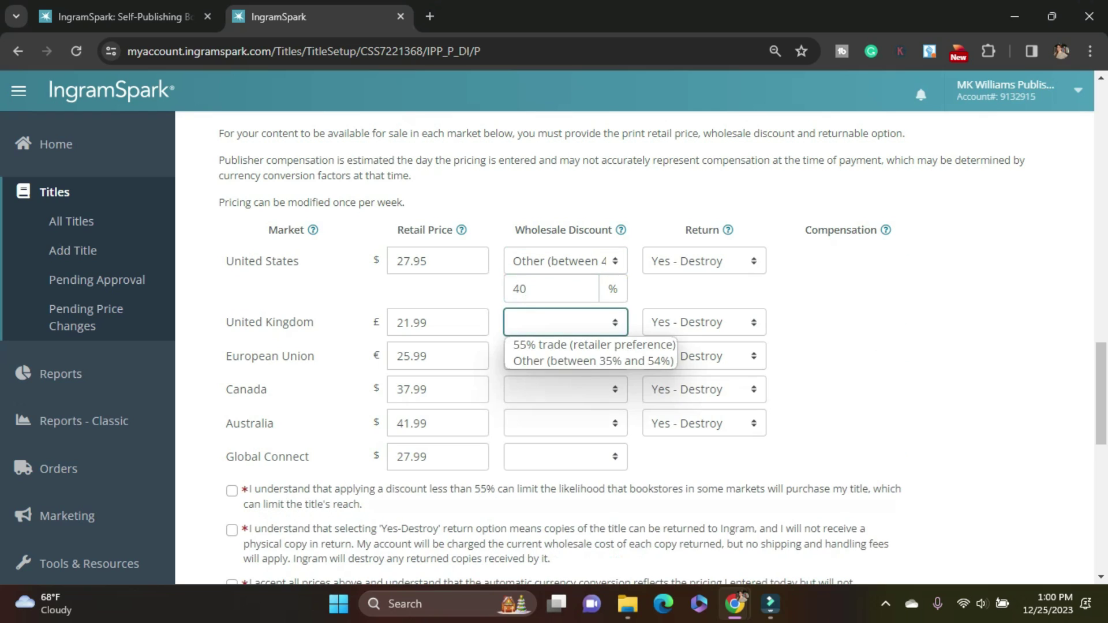
{"action": "left_click", "coordinate": [568, 361]}
{"action": "key", "text": "Tab"}
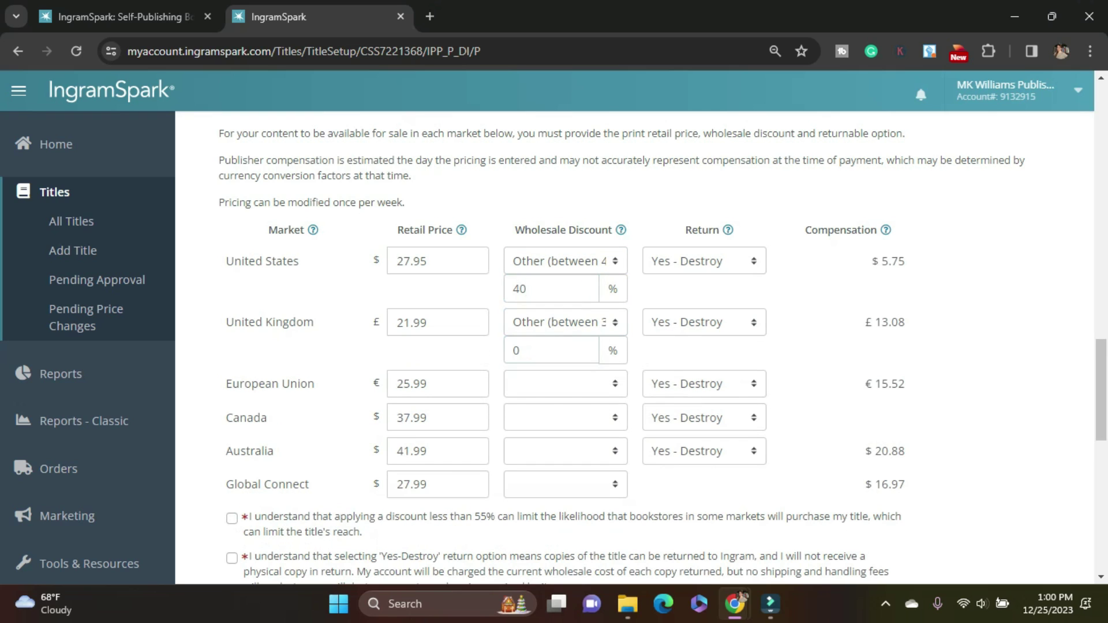
{"action": "left_click", "coordinate": [521, 350]}
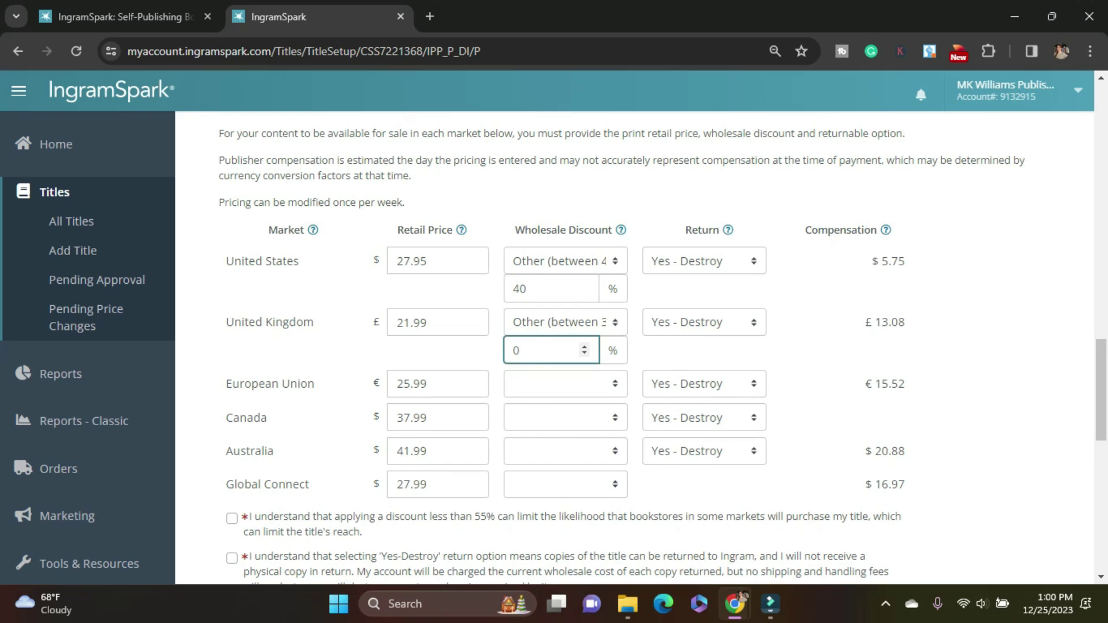
{"action": "key", "text": "BackSpace"}
{"action": "type", "text": "35"}
{"action": "left_click", "coordinate": [565, 383]}
{"action": "left_click", "coordinate": [565, 422]}
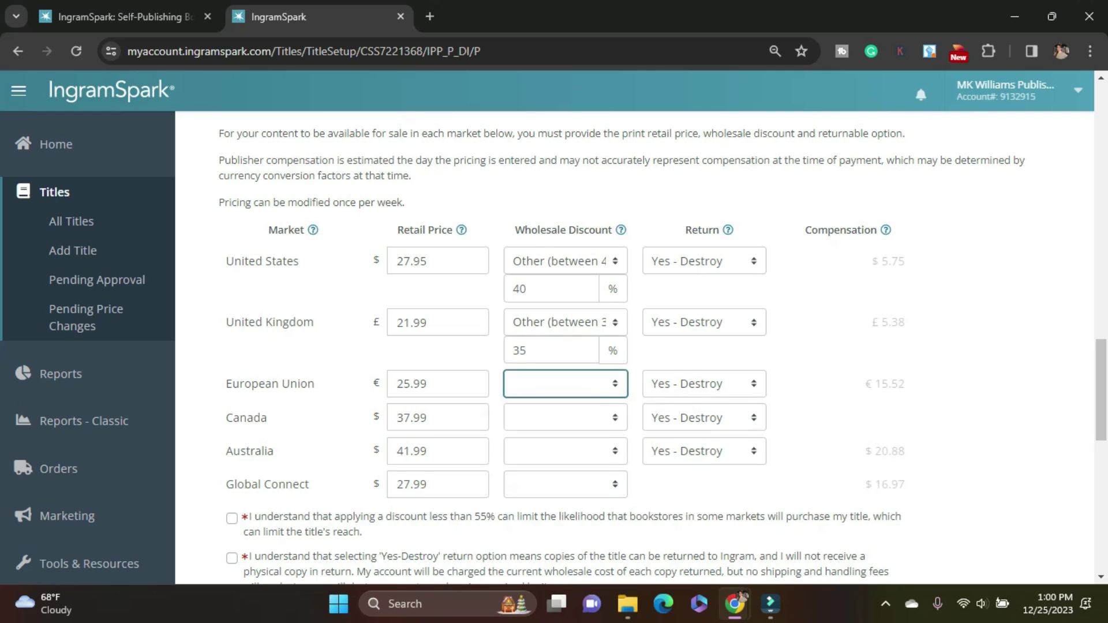
{"action": "left_click", "coordinate": [521, 412]}
{"action": "key", "text": "BackSpace"}
{"action": "type", "text": "35"}
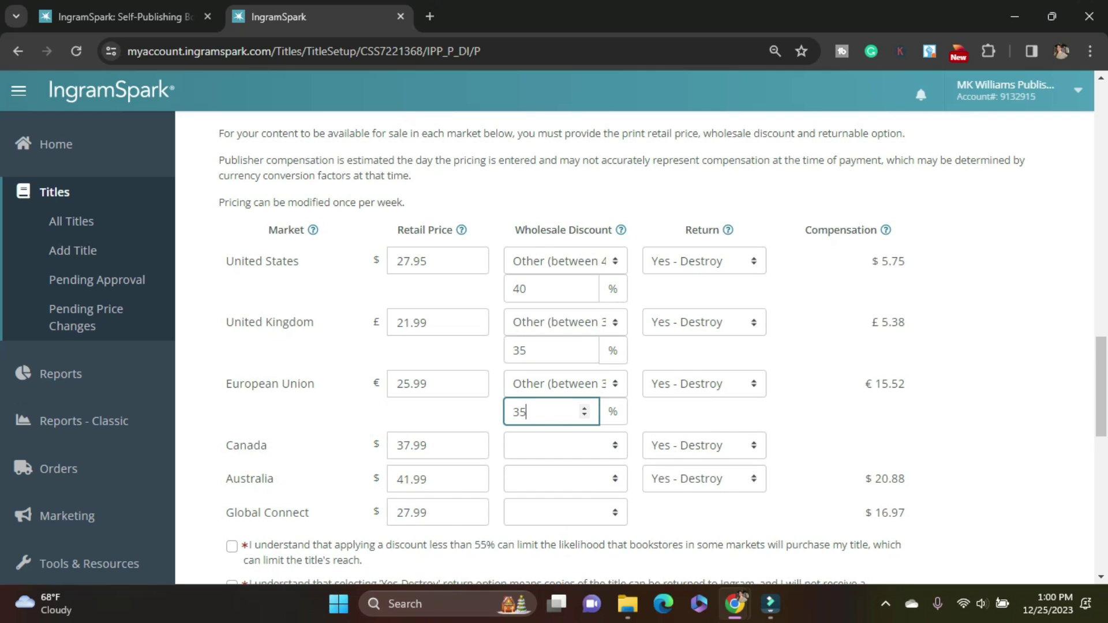
Step: Set custom wholesale discounts of 30% for Canada and 35% for Australia
{"action": "left_click", "coordinate": [565, 445]}
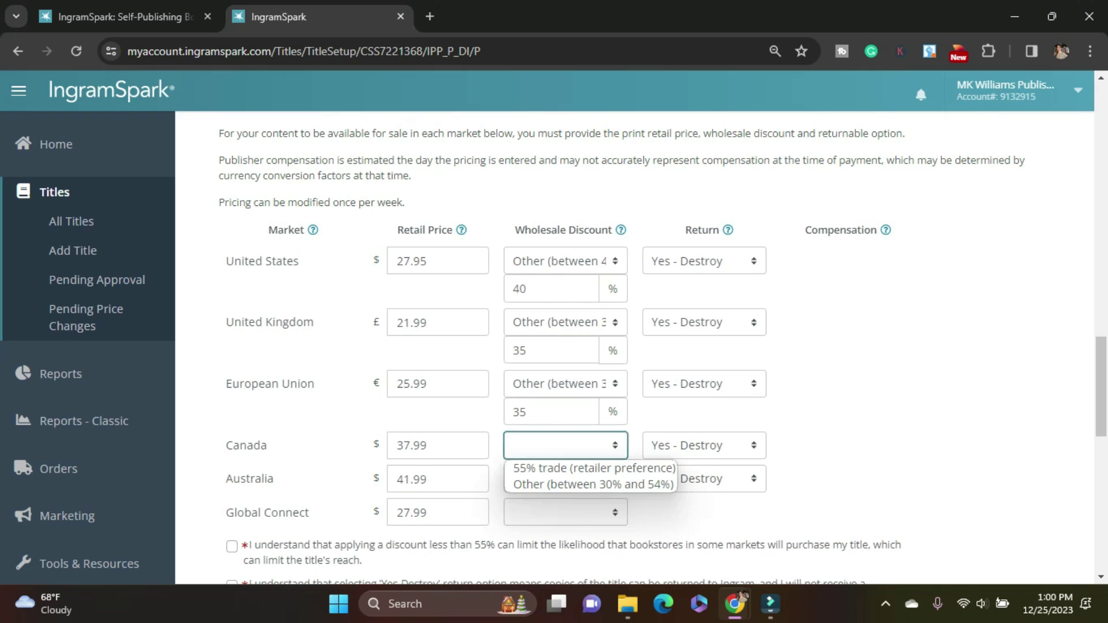
{"action": "key", "text": "Return"}
{"action": "key", "text": "Tab"}
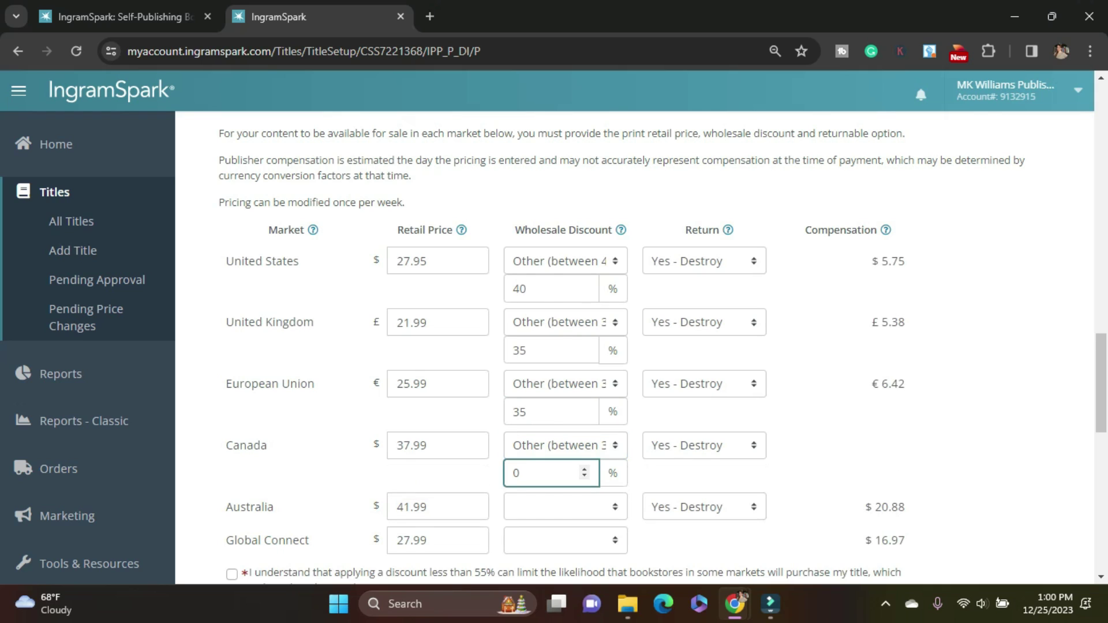
{"action": "key", "text": "BackSpace"}
{"action": "type", "text": "30"}
{"action": "key", "text": "Tab"}
{"action": "key", "text": "Tab"}
{"action": "key", "text": "Tab"}
{"action": "key", "text": "alt+Down"}
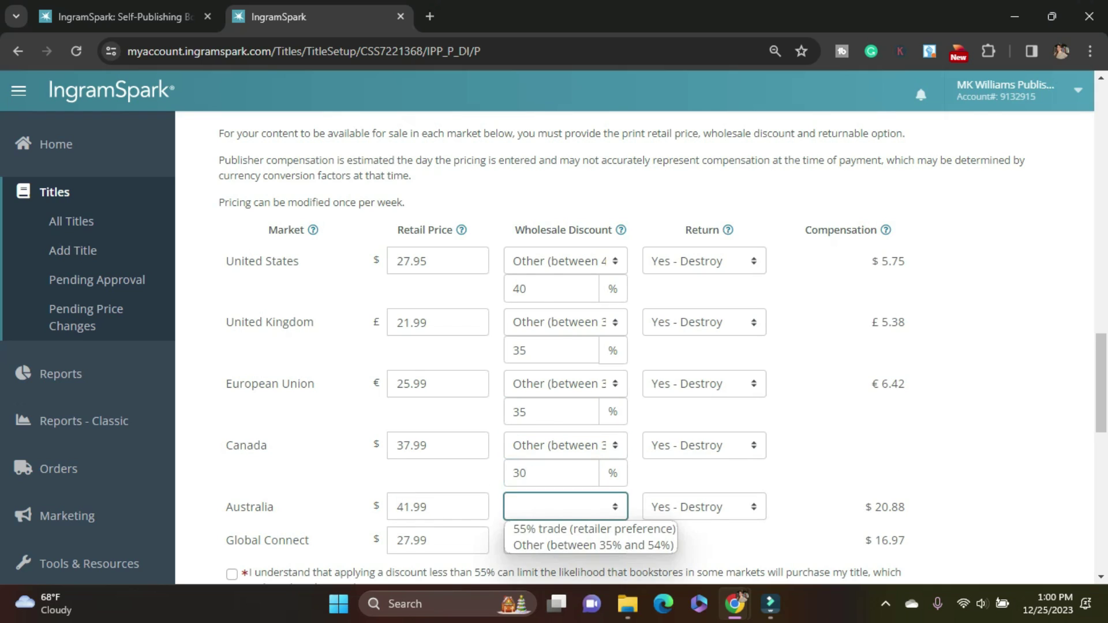
{"action": "key", "text": "Down"}
{"action": "key", "text": "Return"}
{"action": "key", "text": "Tab"}
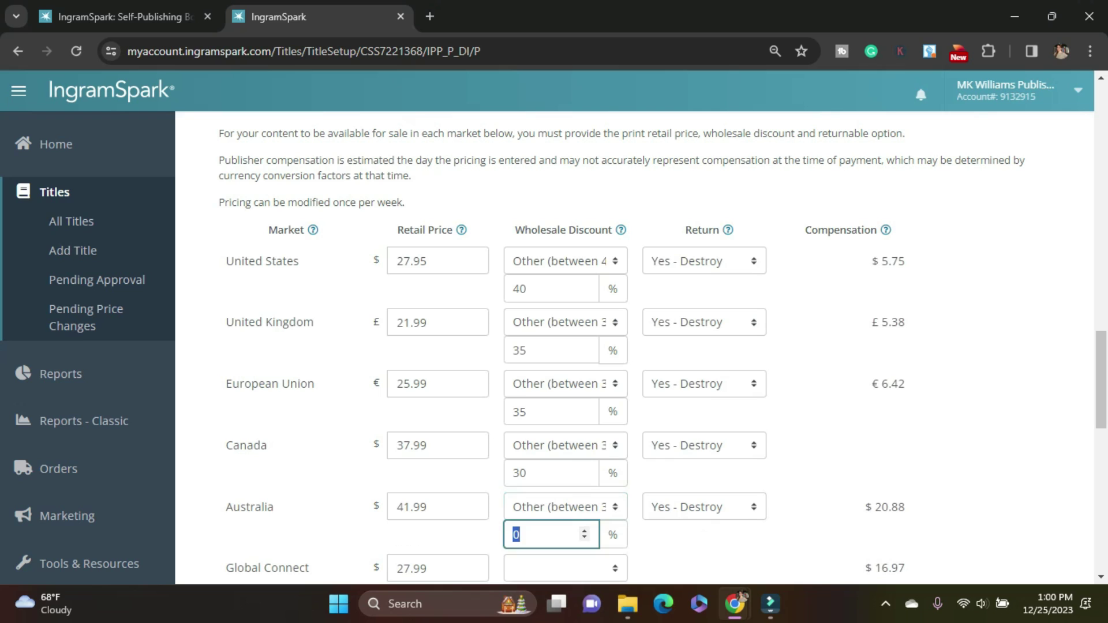
{"action": "type", "text": "35"}
{"action": "key", "text": "Tab"}
Step: Give Global Connect a 40% discount and accept the under-55% discount and Yes-Destroy returns terms
{"action": "scroll", "coordinate": [566, 346], "scroll_direction": "down", "scroll_amount": 3}
{"action": "left_click", "coordinate": [565, 325]}
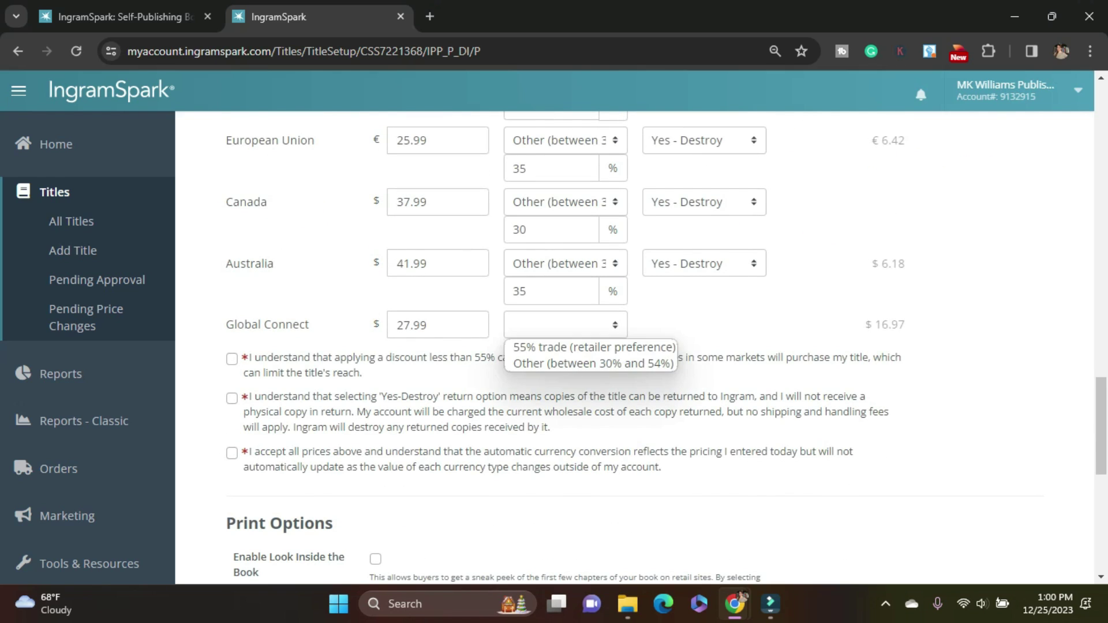
{"action": "left_click", "coordinate": [588, 363]}
{"action": "key", "text": "Tab"}
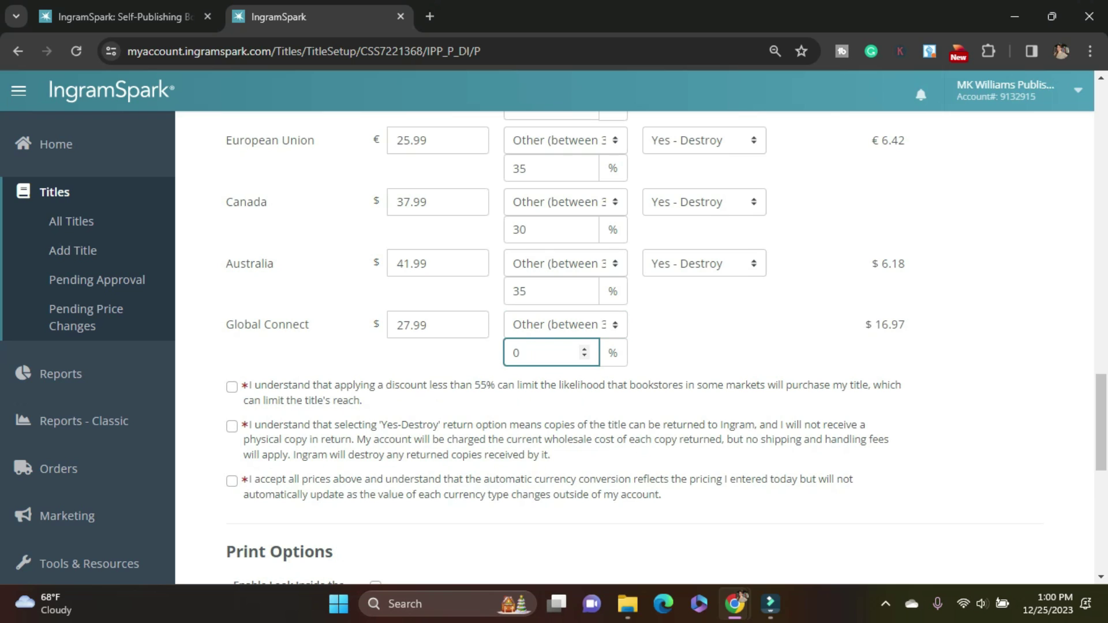
{"action": "type", "text": "40"}
{"action": "key", "text": "Tab"}
{"action": "scroll", "coordinate": [635, 346], "scroll_direction": "up", "scroll_amount": 5}
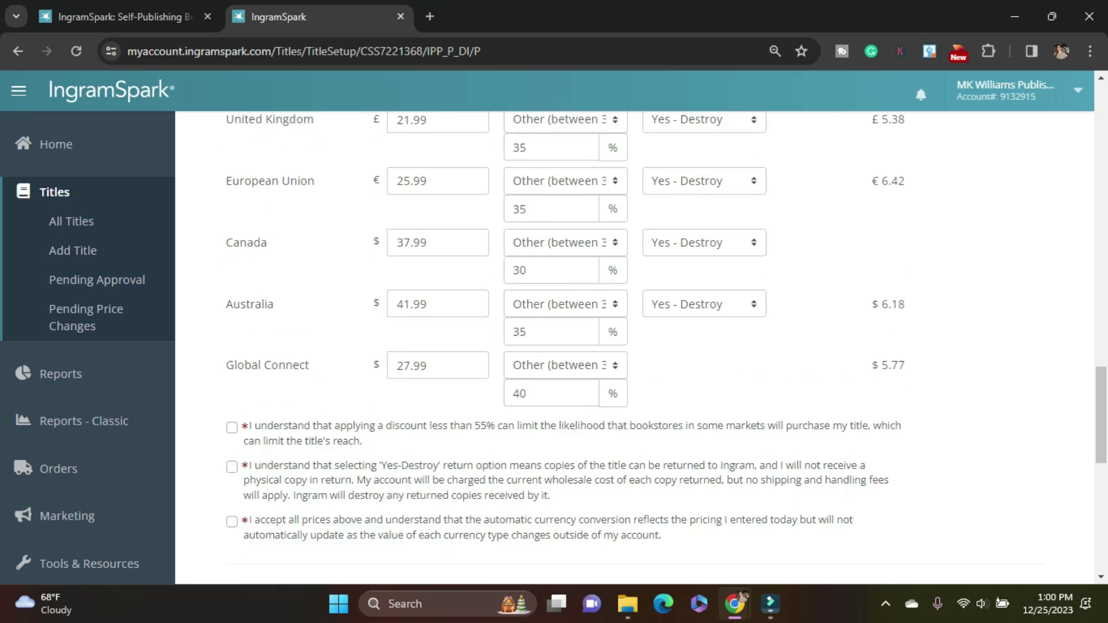
{"action": "scroll", "coordinate": [565, 350], "scroll_direction": "down", "scroll_amount": 5}
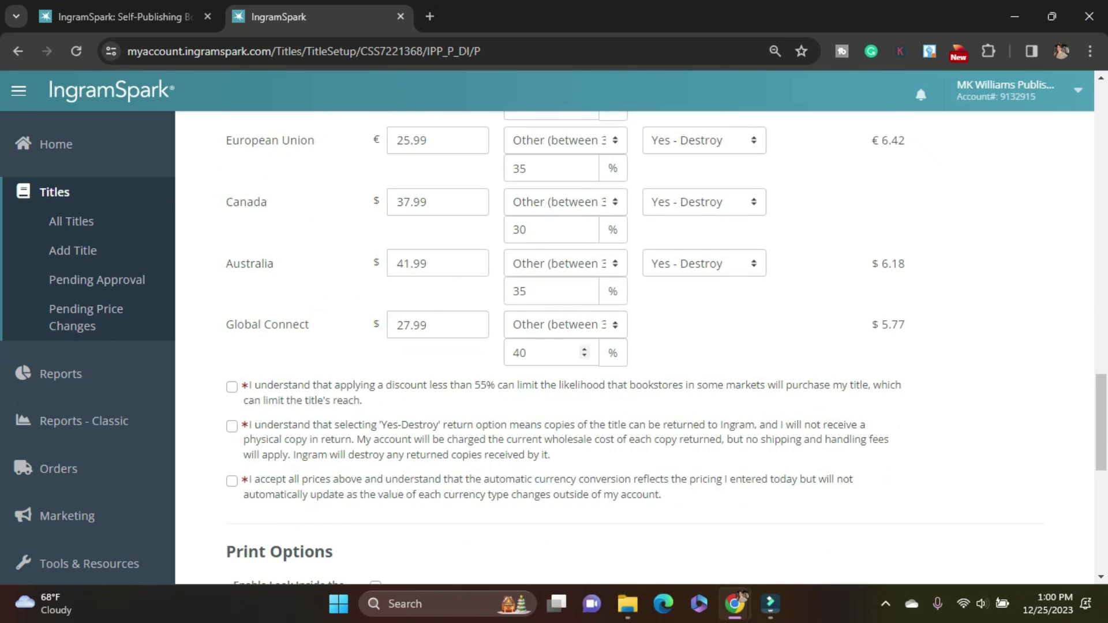
{"action": "left_click", "coordinate": [232, 387]}
{"action": "left_click", "coordinate": [231, 426]}
Step: Accept the currency conversion terms, enable Look Inside the Book, and save the print details
{"action": "left_click", "coordinate": [231, 481]}
{"action": "scroll", "coordinate": [232, 481], "scroll_direction": "down", "scroll_amount": 2}
{"action": "scroll", "coordinate": [635, 347], "scroll_direction": "down", "scroll_amount": 5}
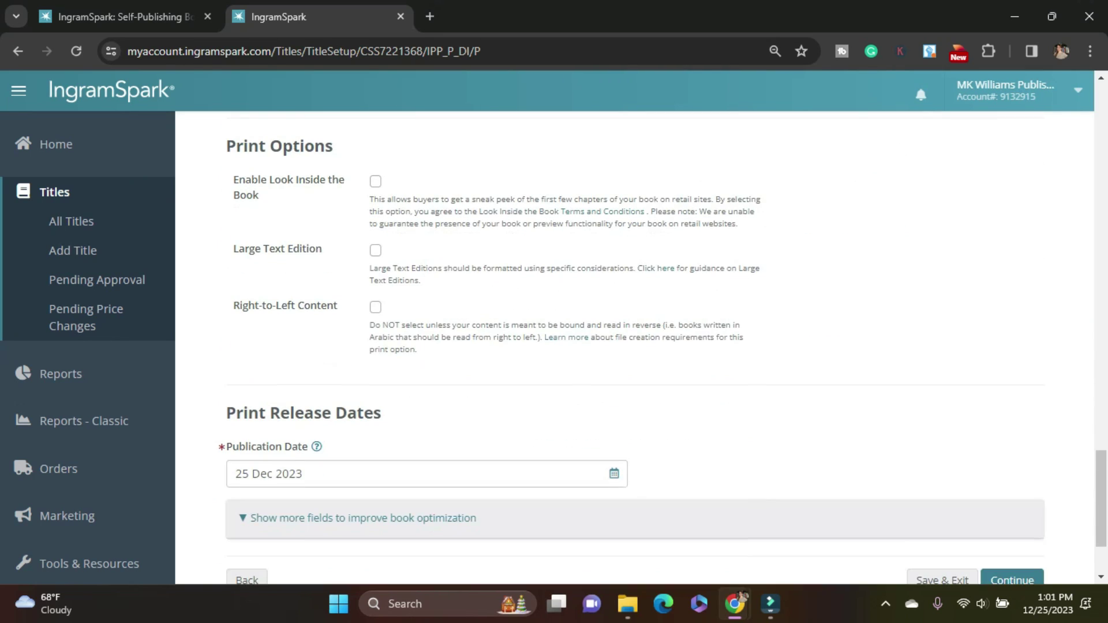
{"action": "left_click", "coordinate": [376, 181]}
{"action": "scroll", "coordinate": [635, 346], "scroll_direction": "down", "scroll_amount": 2}
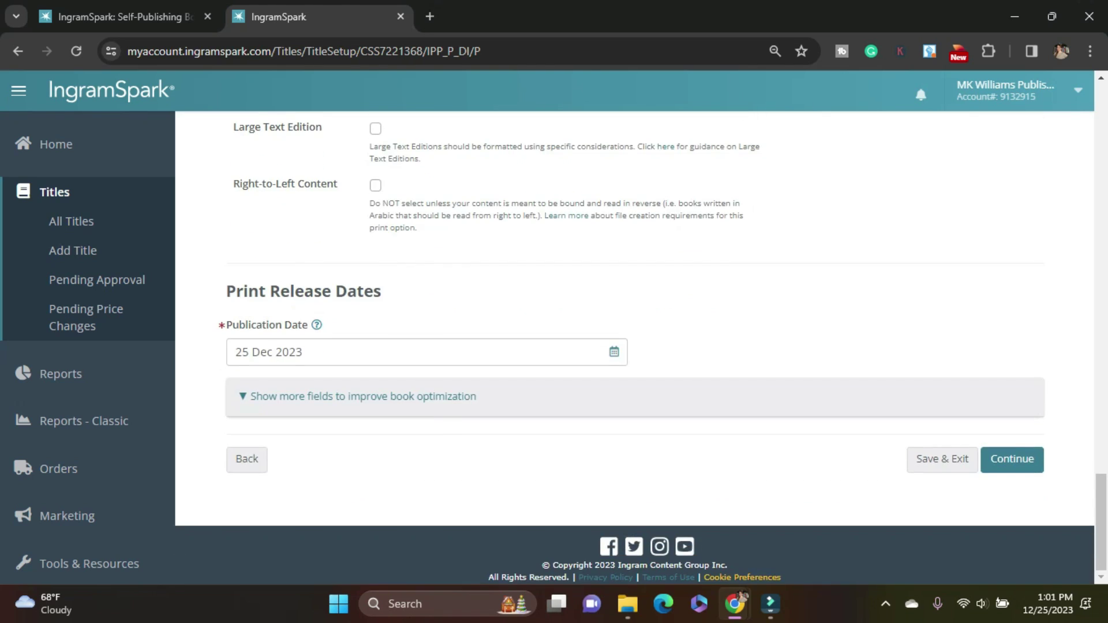
{"action": "left_click", "coordinate": [363, 397]}
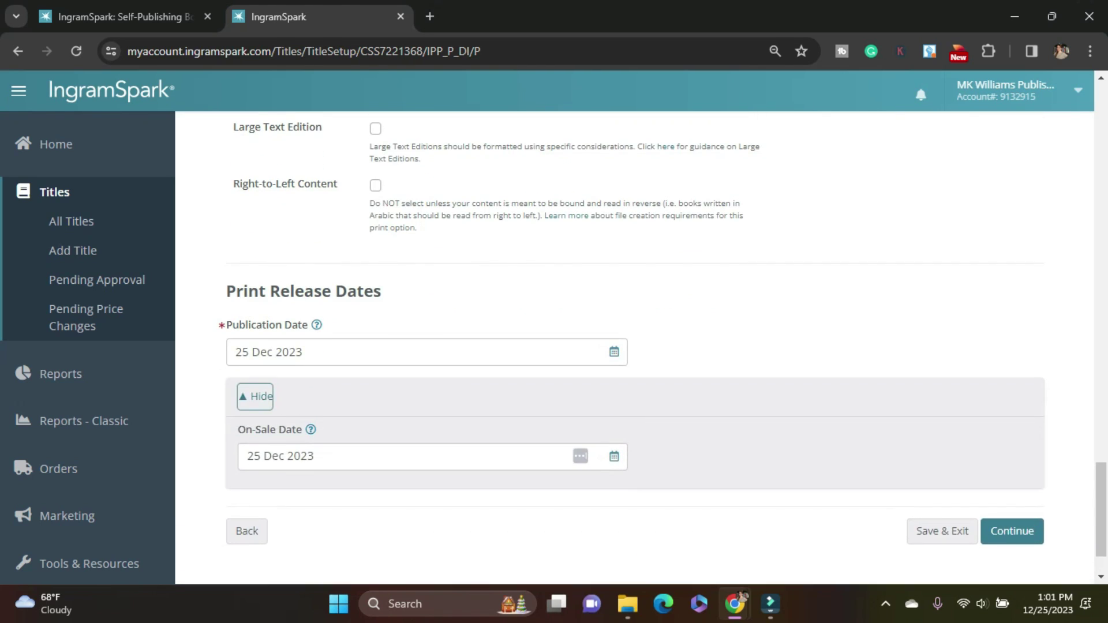
{"action": "left_click", "coordinate": [1012, 531]}
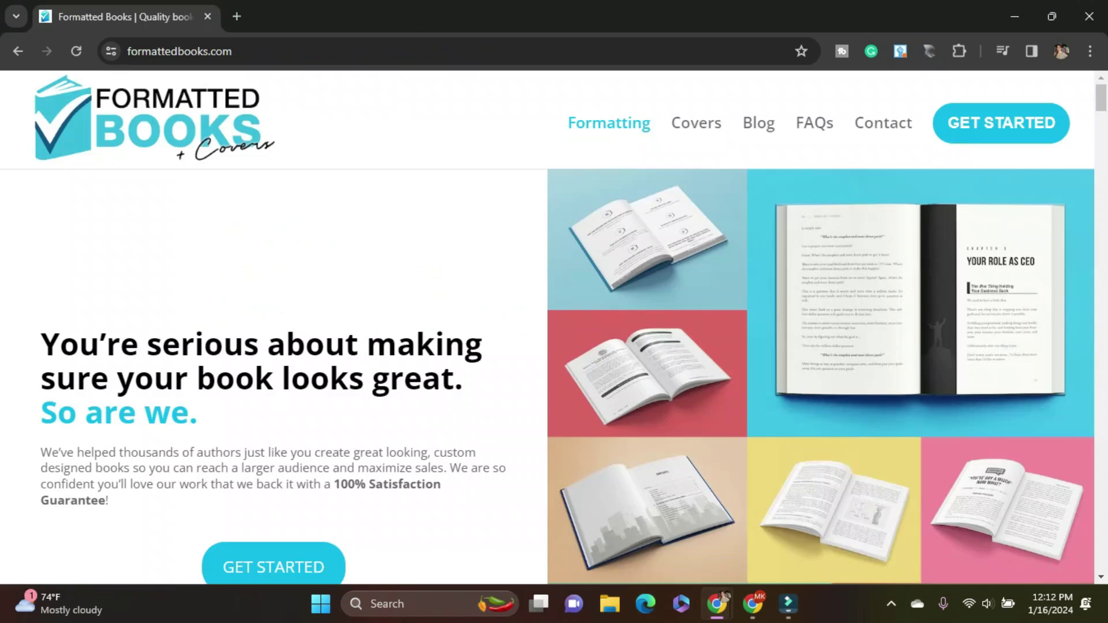
Step: Scroll through the Formatted Books What We Do, Our Process and pricing sections
{"action": "scroll", "coordinate": [547, 327], "scroll_direction": "down", "scroll_amount": 2}
{"action": "scroll", "coordinate": [547, 327], "scroll_direction": "down", "scroll_amount": 10}
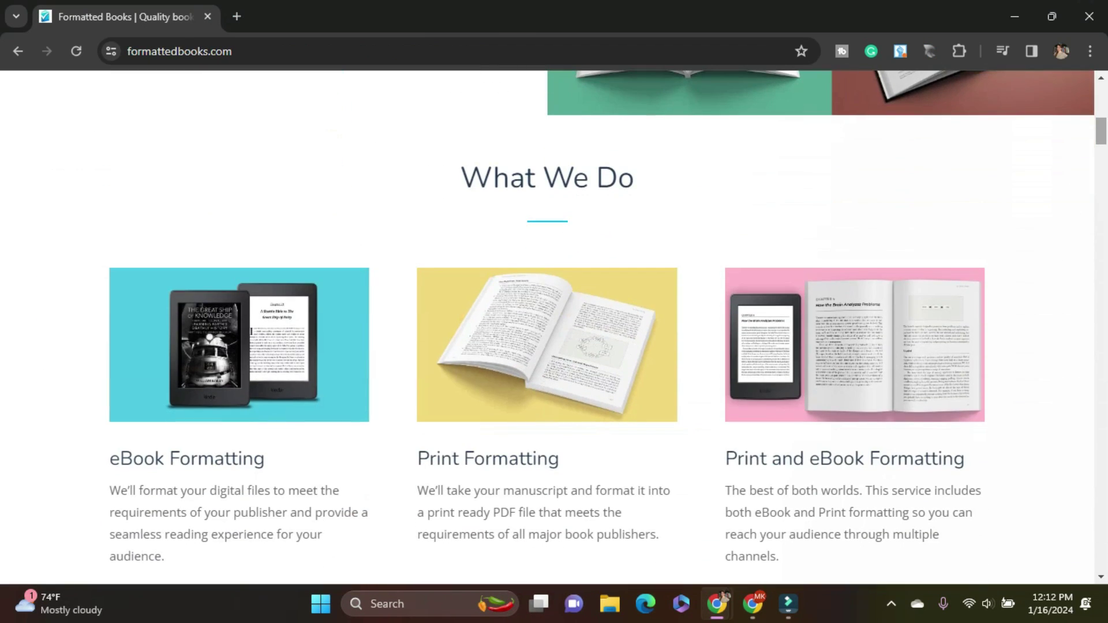
{"action": "scroll", "coordinate": [547, 327], "scroll_direction": "down", "scroll_amount": 1}
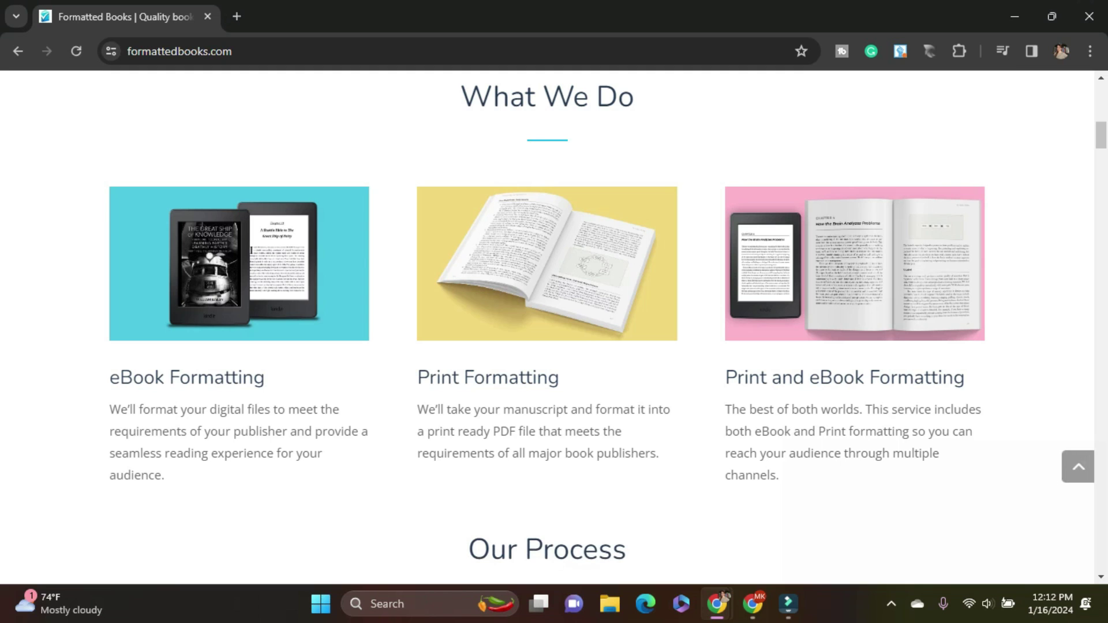
{"action": "scroll", "coordinate": [547, 327], "scroll_direction": "down", "scroll_amount": 10}
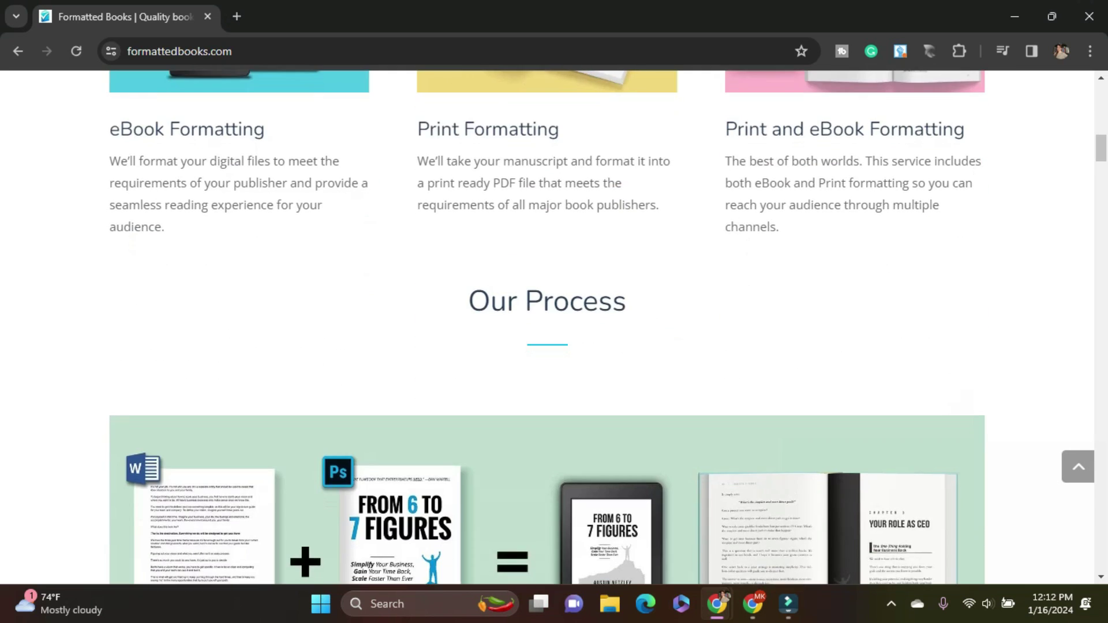
{"action": "scroll", "coordinate": [547, 327], "scroll_direction": "down", "scroll_amount": 5}
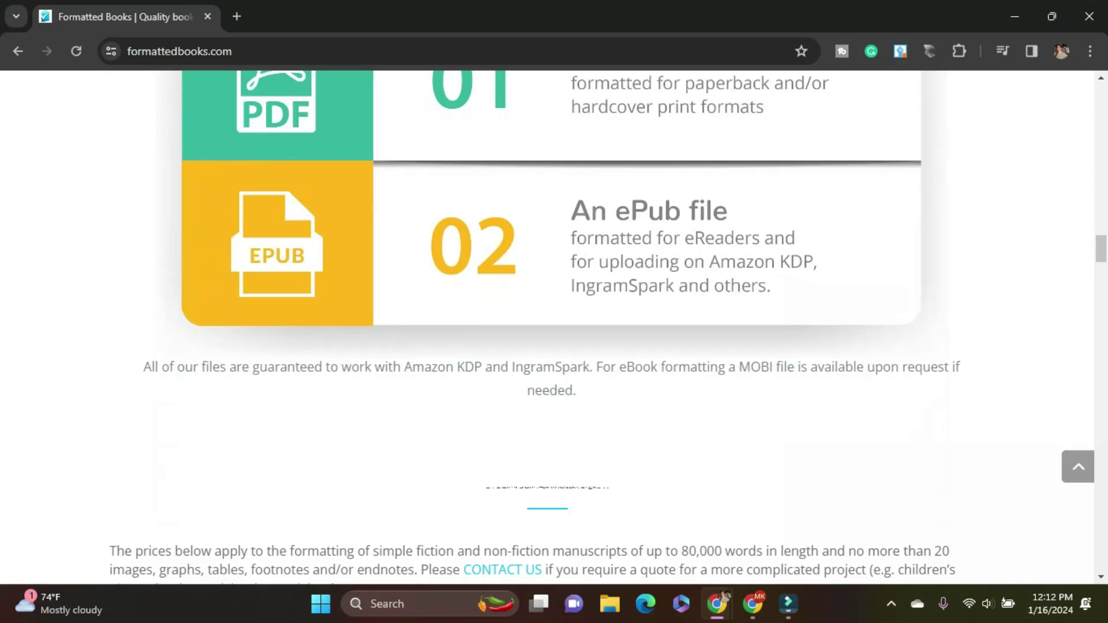
{"action": "scroll", "coordinate": [548, 323], "scroll_direction": "down", "scroll_amount": 8}
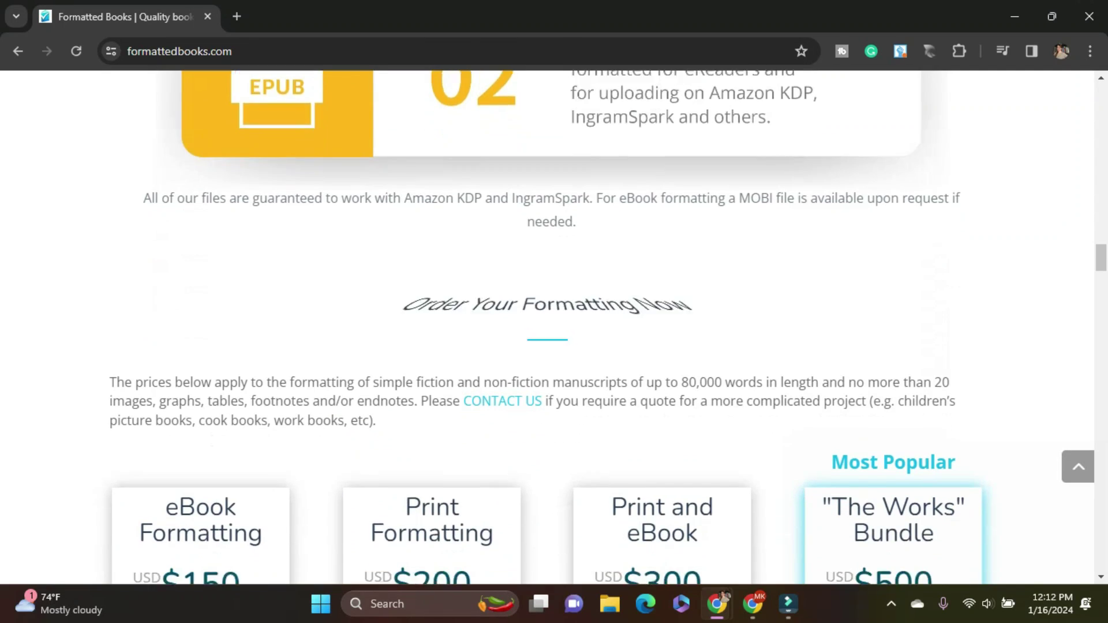
{"action": "scroll", "coordinate": [548, 324], "scroll_direction": "down", "scroll_amount": 2}
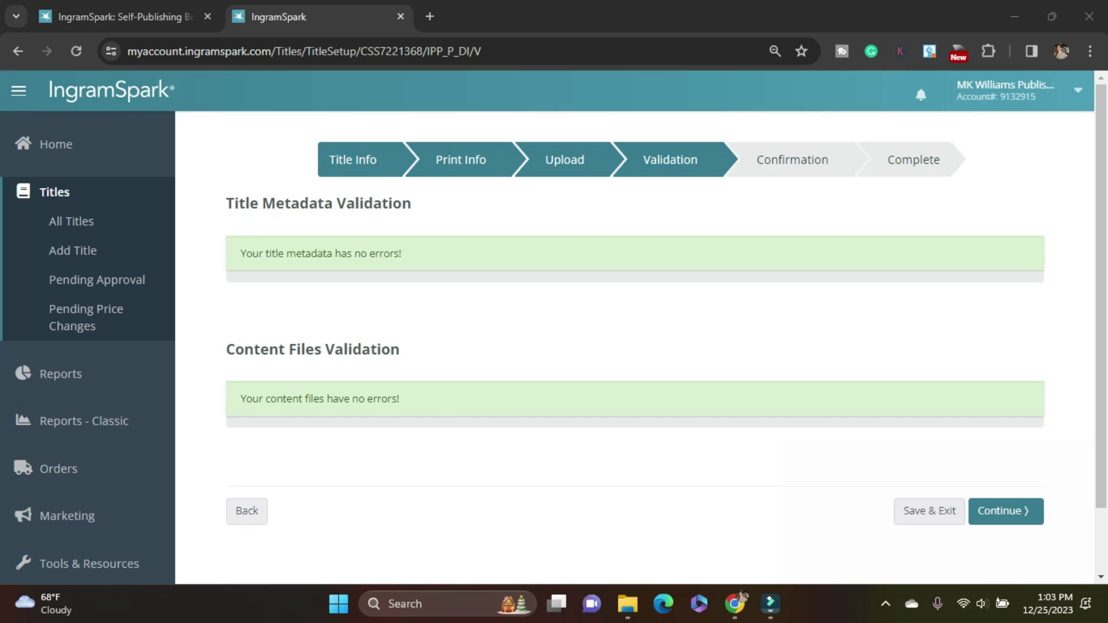
Step: Pass validation, authorize IngramSpark to establish the hardback title, and complete its submission
{"action": "scroll", "coordinate": [635, 347], "scroll_direction": "down", "scroll_amount": 1}
{"action": "left_click", "coordinate": [1005, 435]}
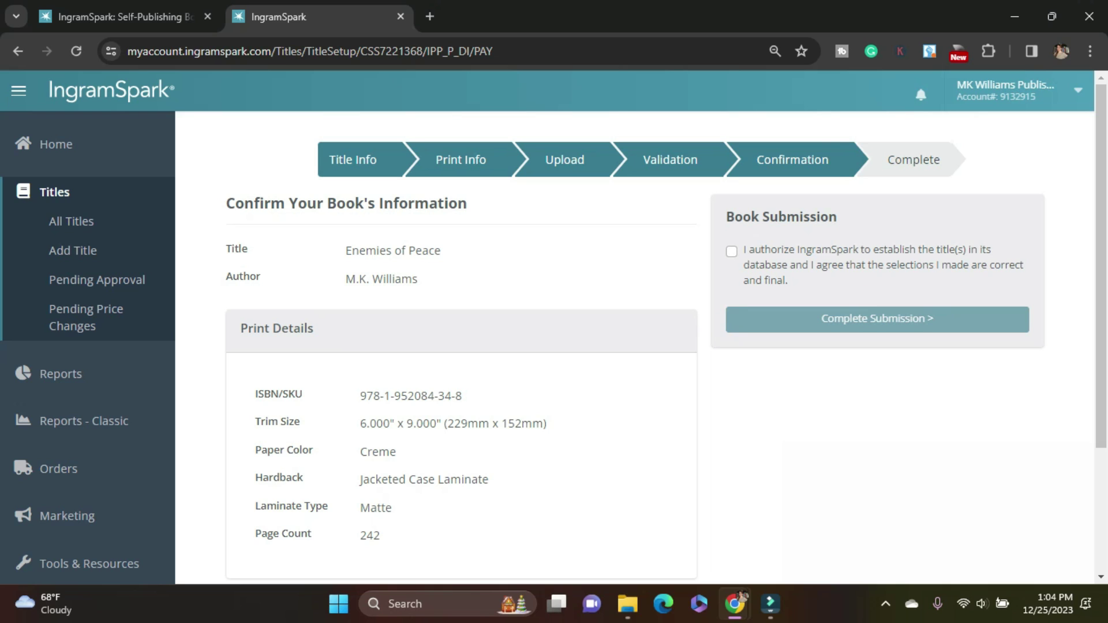
{"action": "left_click", "coordinate": [732, 251]}
{"action": "left_click", "coordinate": [877, 319]}
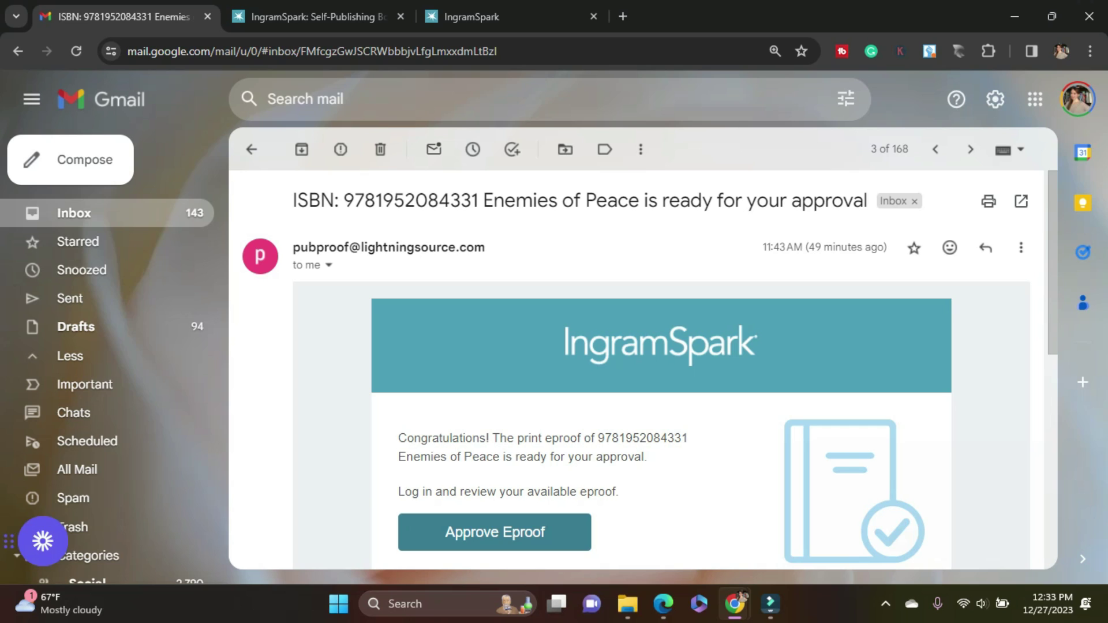
Step: Follow the Approve Eproof link in the Enemies of Peace eproof-ready email
{"action": "scroll", "coordinate": [495, 451], "scroll_direction": "down", "scroll_amount": 2}
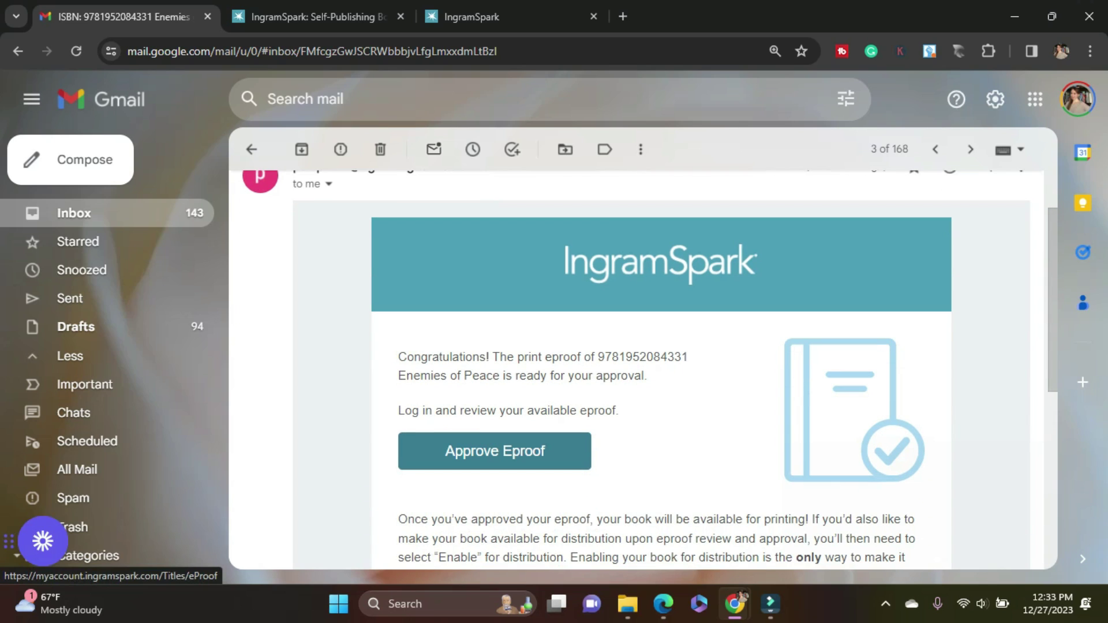
{"action": "left_click", "coordinate": [495, 450]}
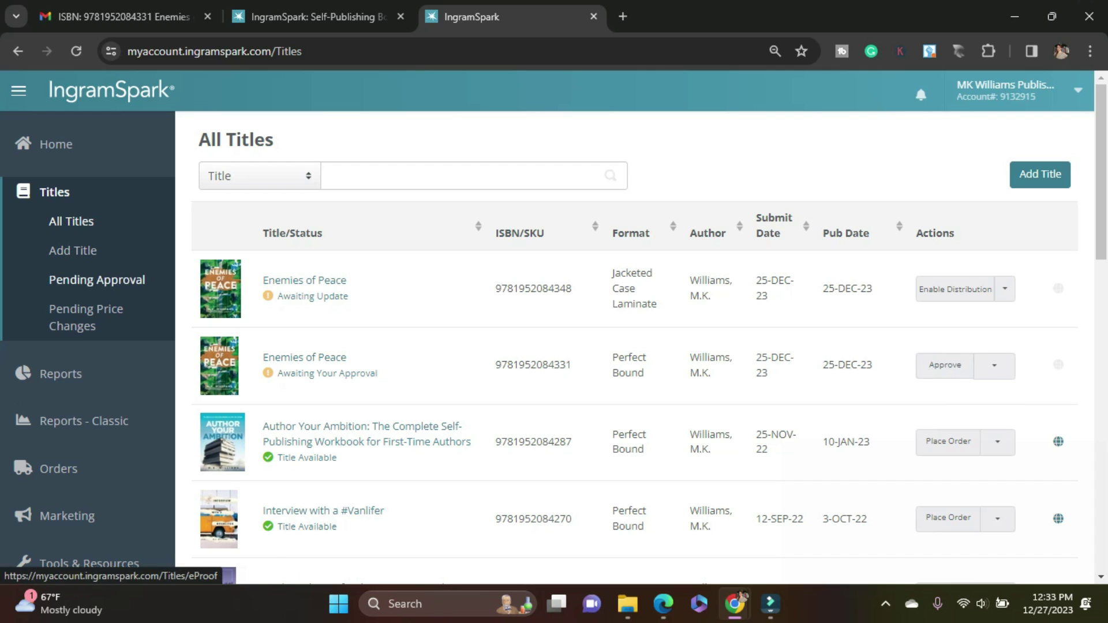
{"action": "left_click", "coordinate": [97, 280]}
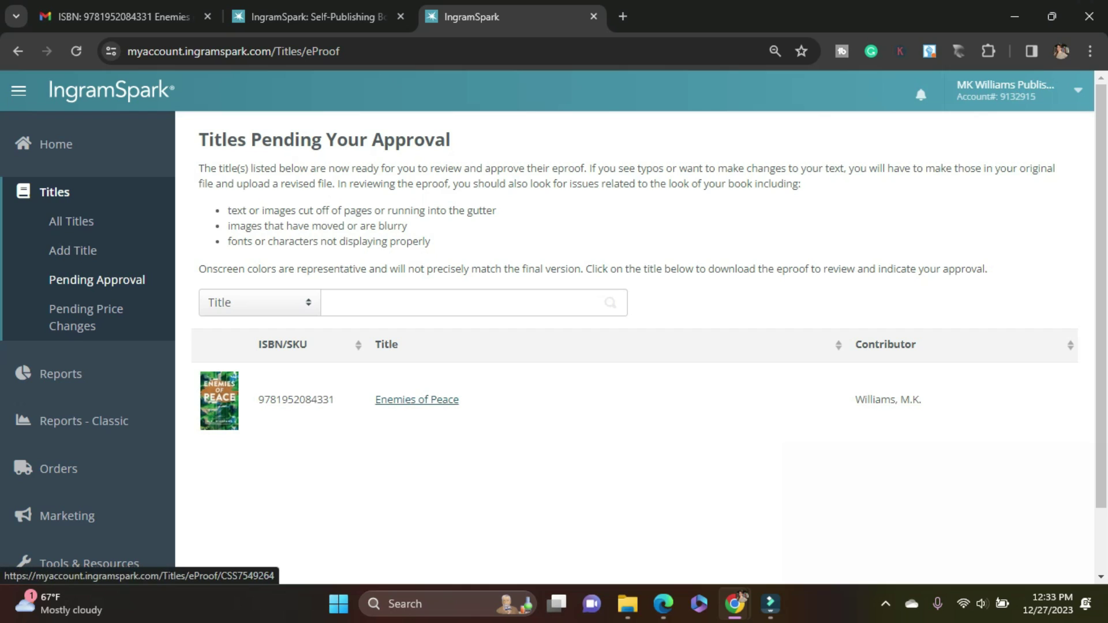
{"action": "left_click", "coordinate": [417, 399]}
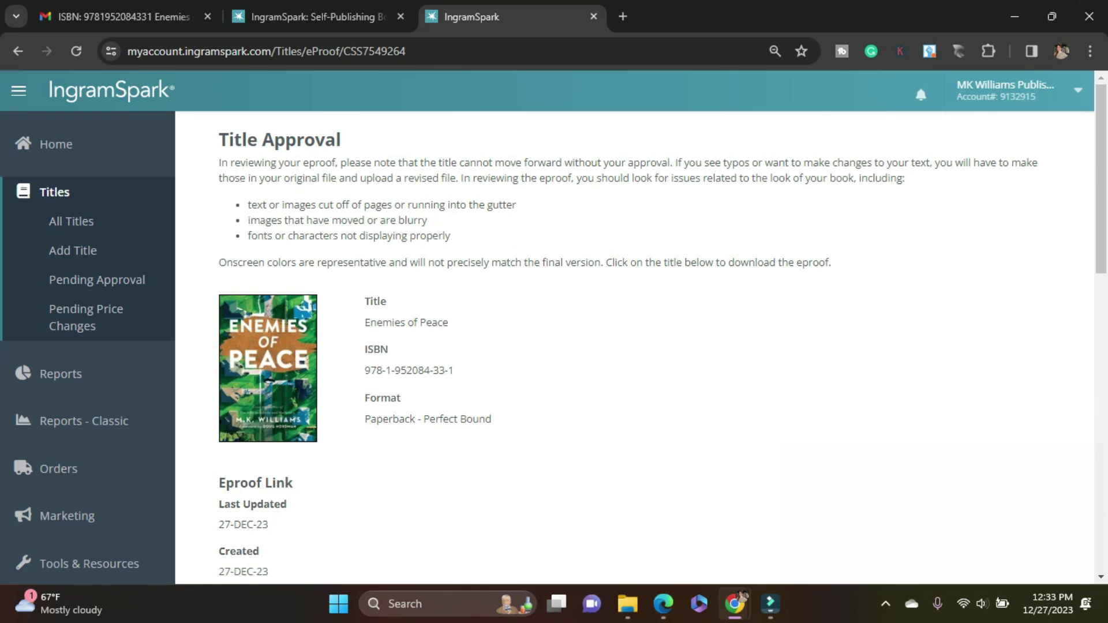
{"action": "scroll", "coordinate": [634, 346], "scroll_direction": "down", "scroll_amount": 5}
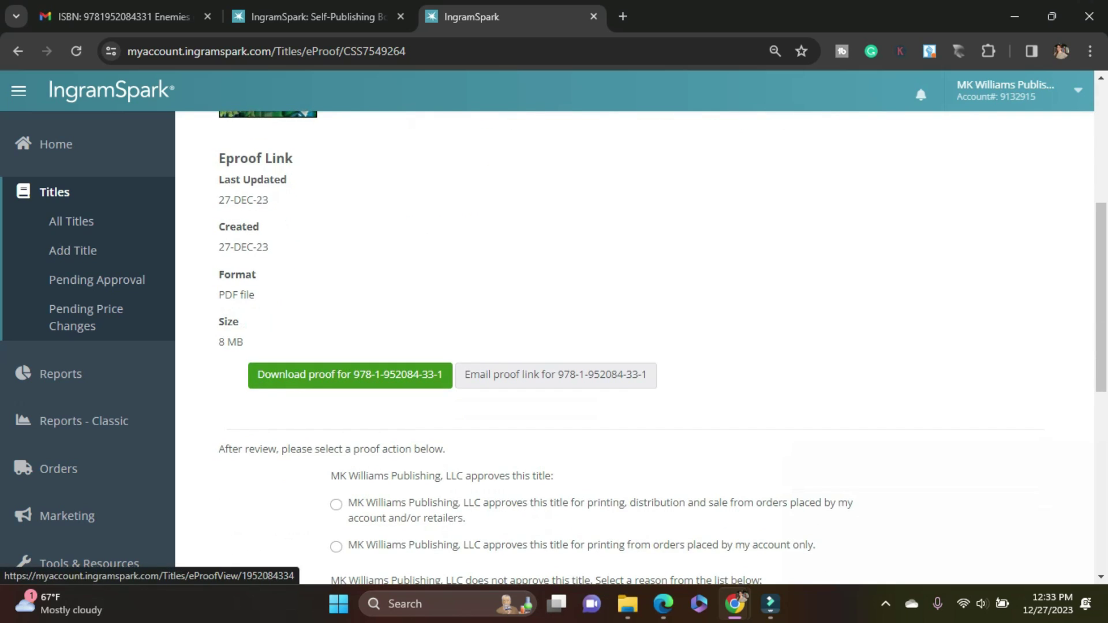
{"action": "left_click", "coordinate": [350, 375]}
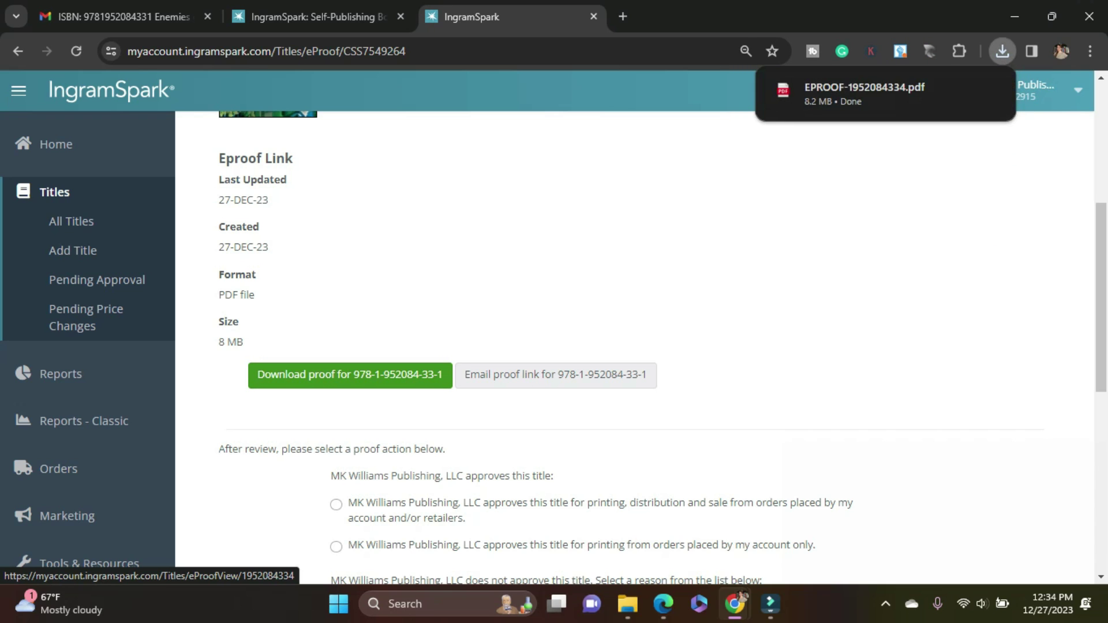
Step: Open the downloaded eproof and page through it to page 247, the barcode back cover
{"action": "left_click", "coordinate": [863, 93]}
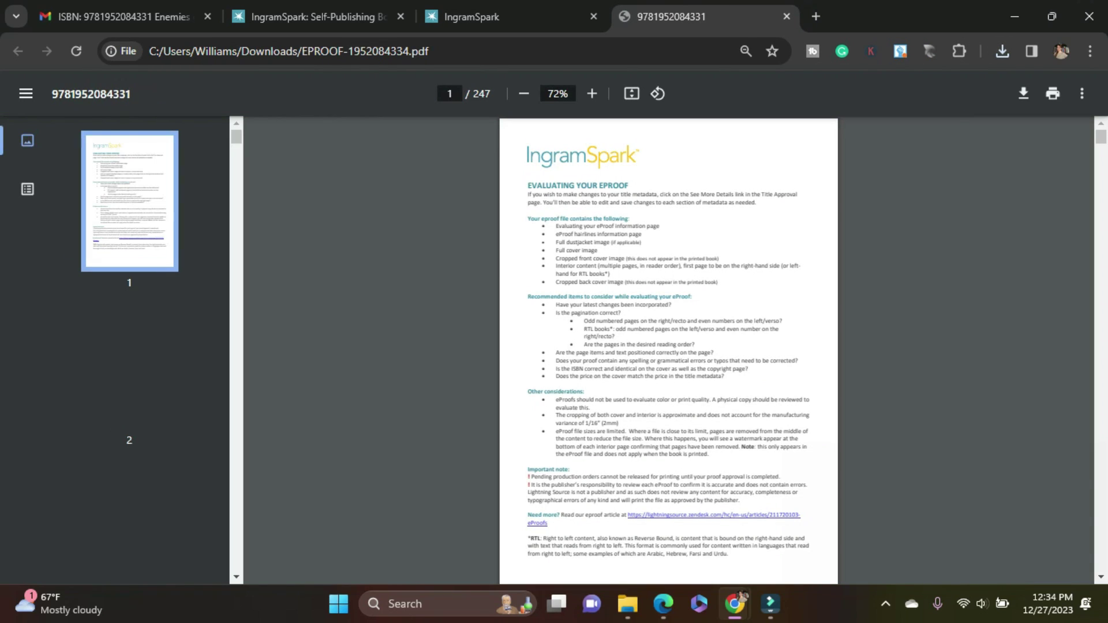
{"action": "scroll", "coordinate": [668, 350], "scroll_direction": "down", "scroll_amount": 15}
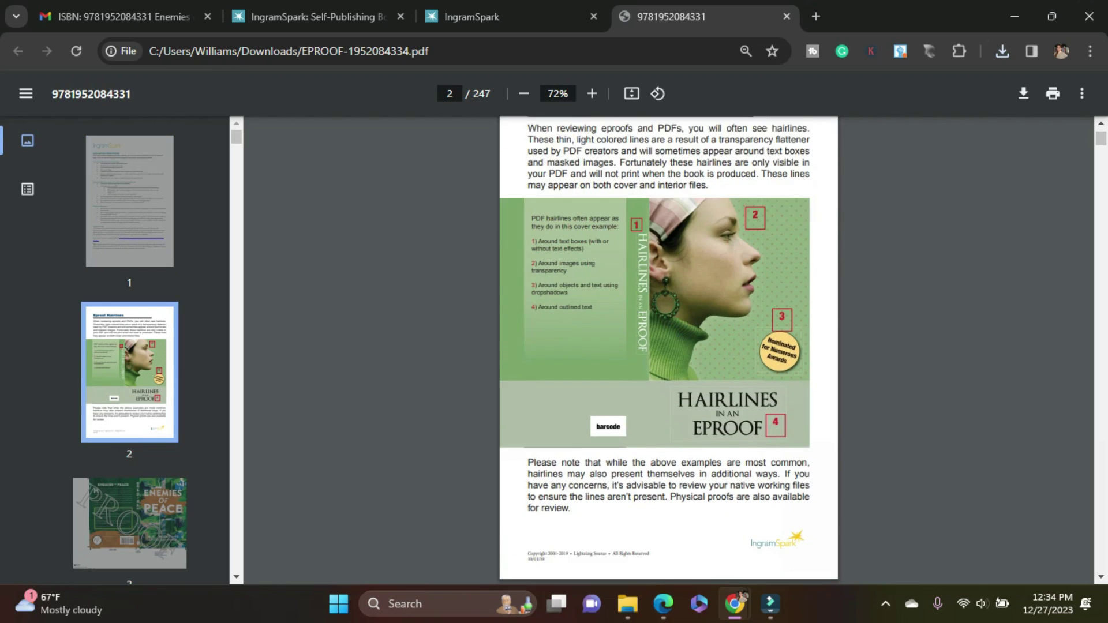
{"action": "scroll", "coordinate": [668, 350], "scroll_direction": "down", "scroll_amount": 10}
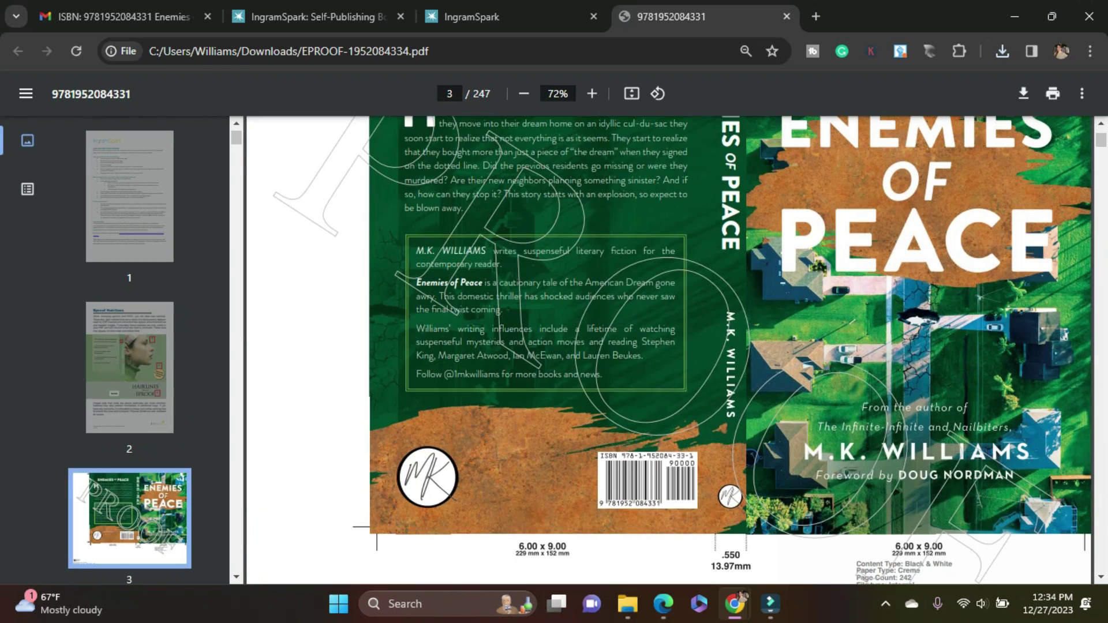
{"action": "scroll", "coordinate": [668, 350], "scroll_direction": "down", "scroll_amount": 2}
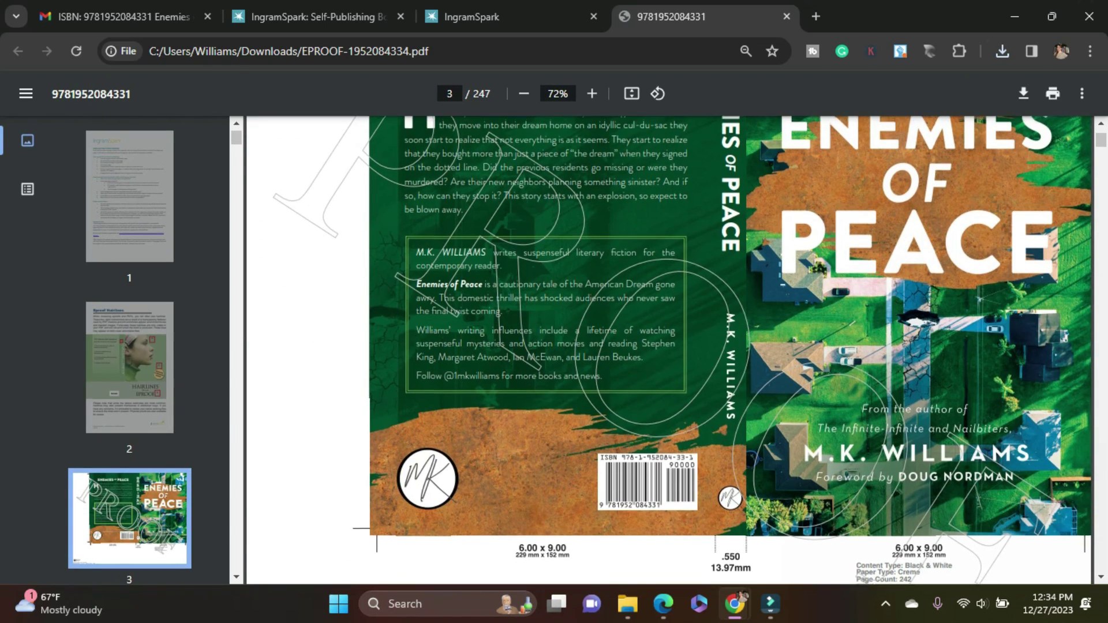
{"action": "scroll", "coordinate": [668, 350], "scroll_direction": "up", "scroll_amount": 4}
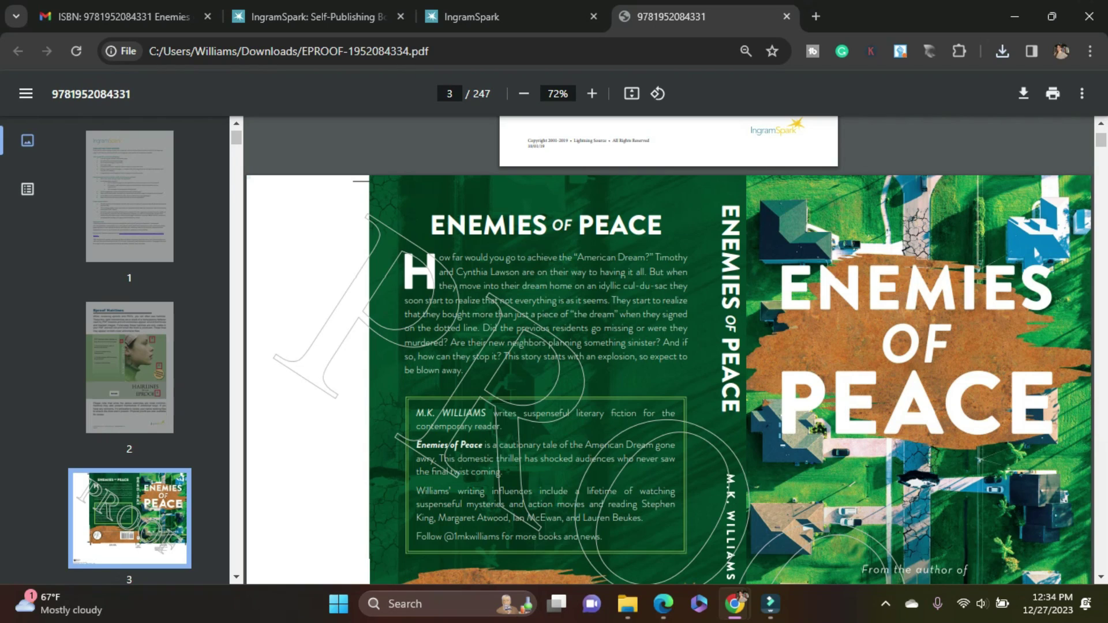
{"action": "scroll", "coordinate": [668, 351], "scroll_direction": "down", "scroll_amount": 8}
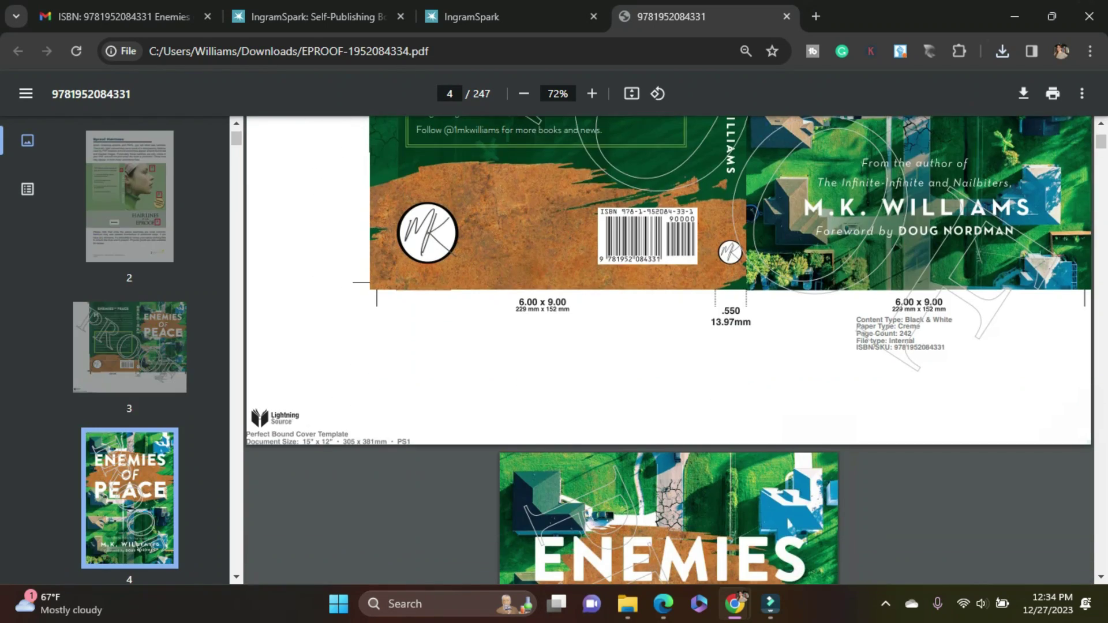
{"action": "scroll", "coordinate": [668, 350], "scroll_direction": "down", "scroll_amount": 4}
{"action": "scroll", "coordinate": [668, 350], "scroll_direction": "down", "scroll_amount": 20}
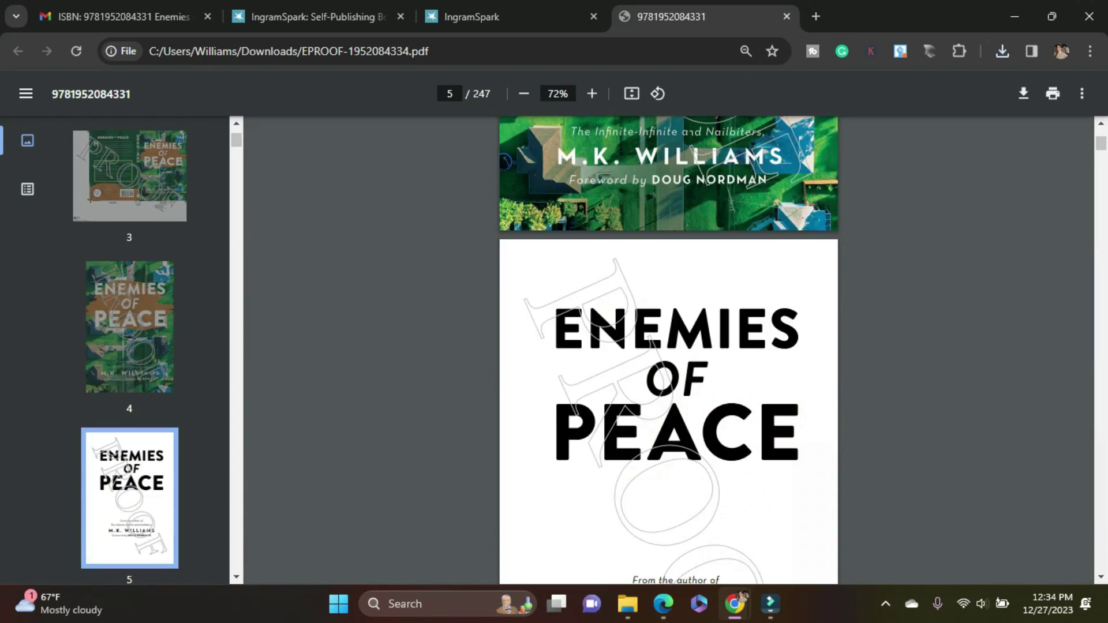
{"action": "scroll", "coordinate": [668, 351], "scroll_direction": "down", "scroll_amount": 18}
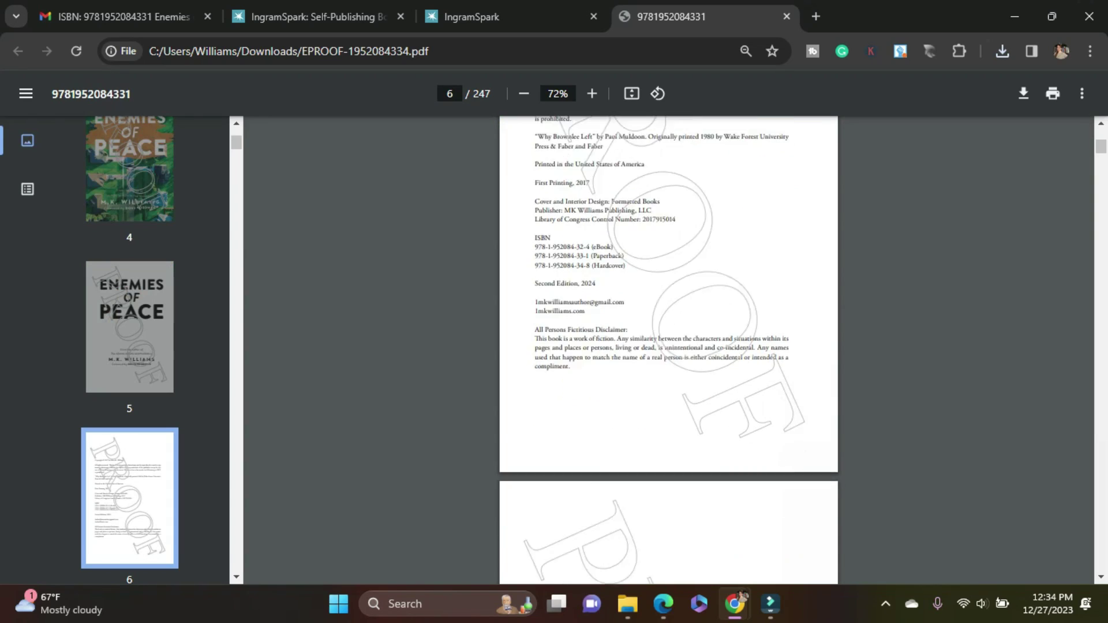
{"action": "scroll", "coordinate": [668, 350], "scroll_direction": "down", "scroll_amount": 20}
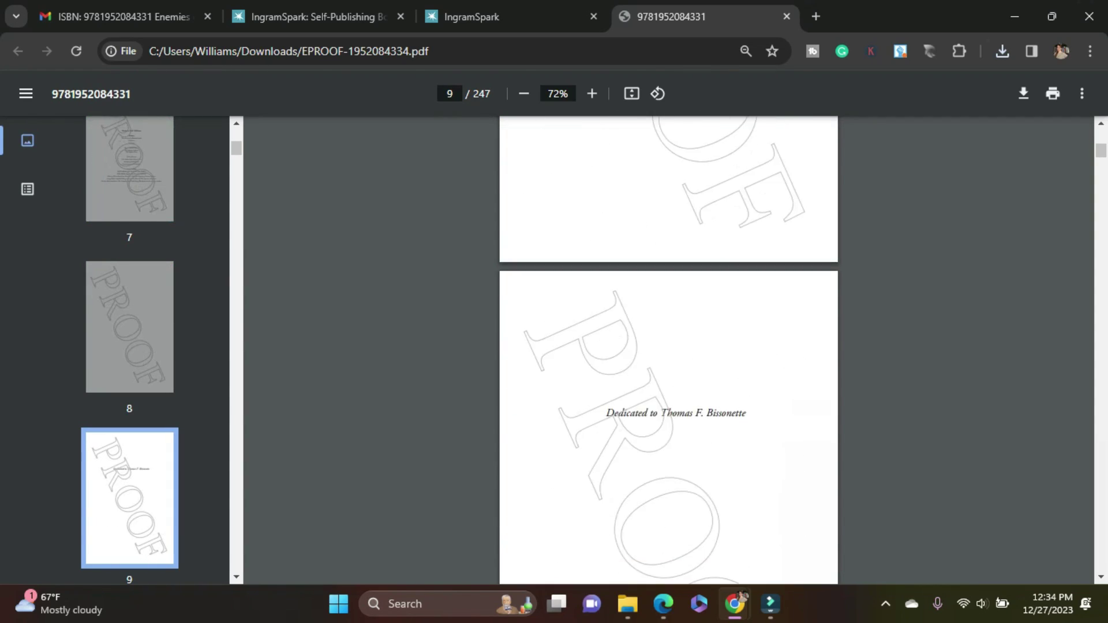
{"action": "scroll", "coordinate": [668, 351], "scroll_direction": "down", "scroll_amount": 20}
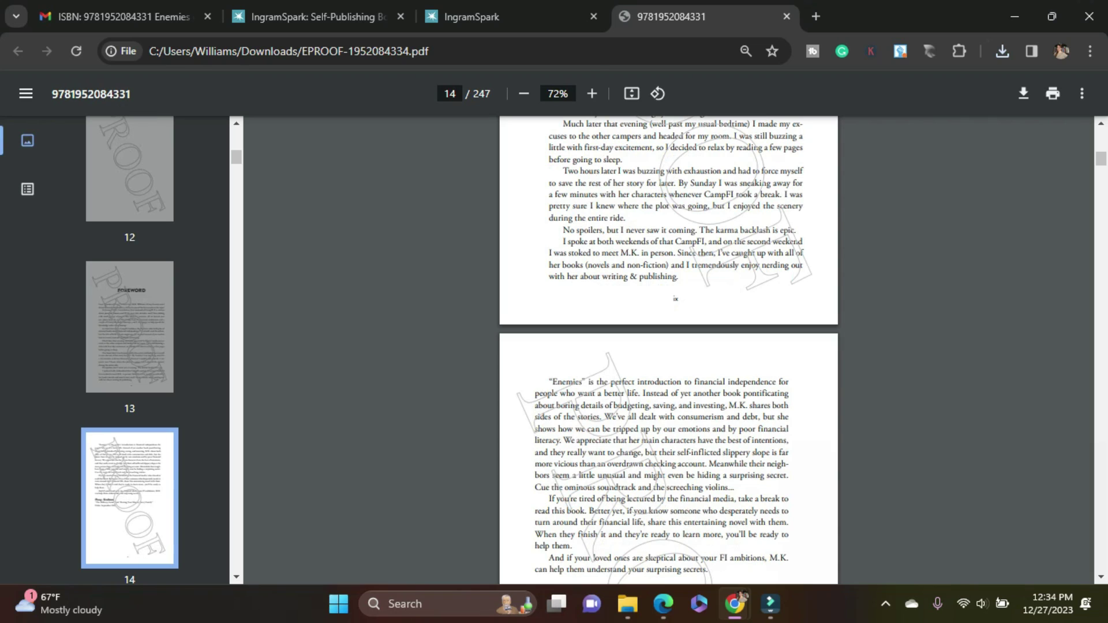
{"action": "scroll", "coordinate": [668, 350], "scroll_direction": "down", "scroll_amount": 18}
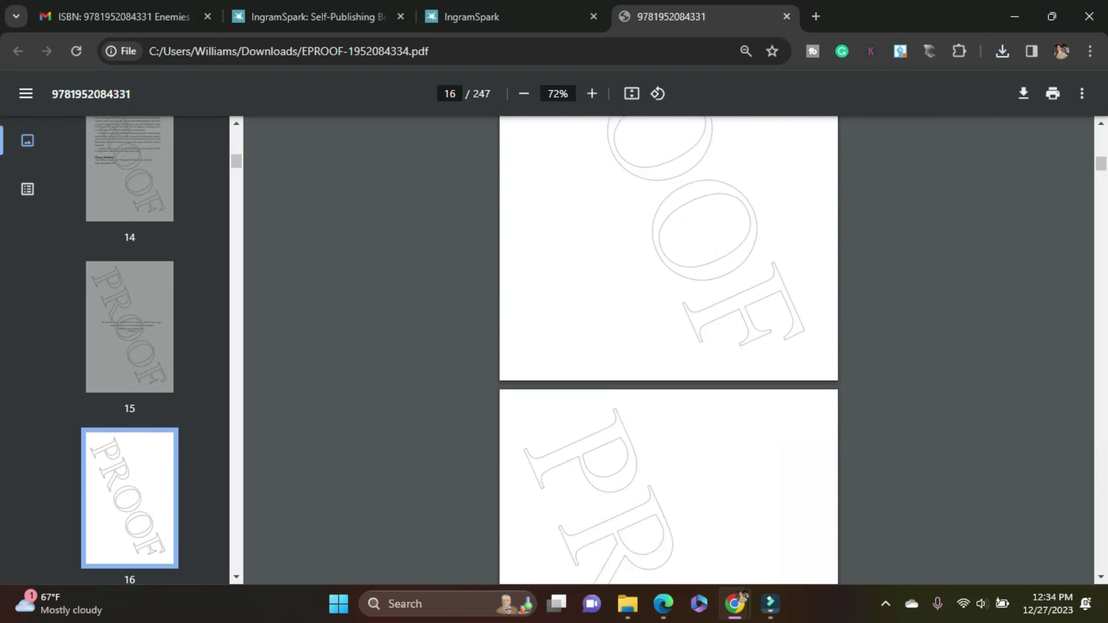
{"action": "scroll", "coordinate": [668, 350], "scroll_direction": "down", "scroll_amount": 6}
{"action": "left_click_drag", "start_coordinate": [1101, 165], "coordinate": [1100, 564]}
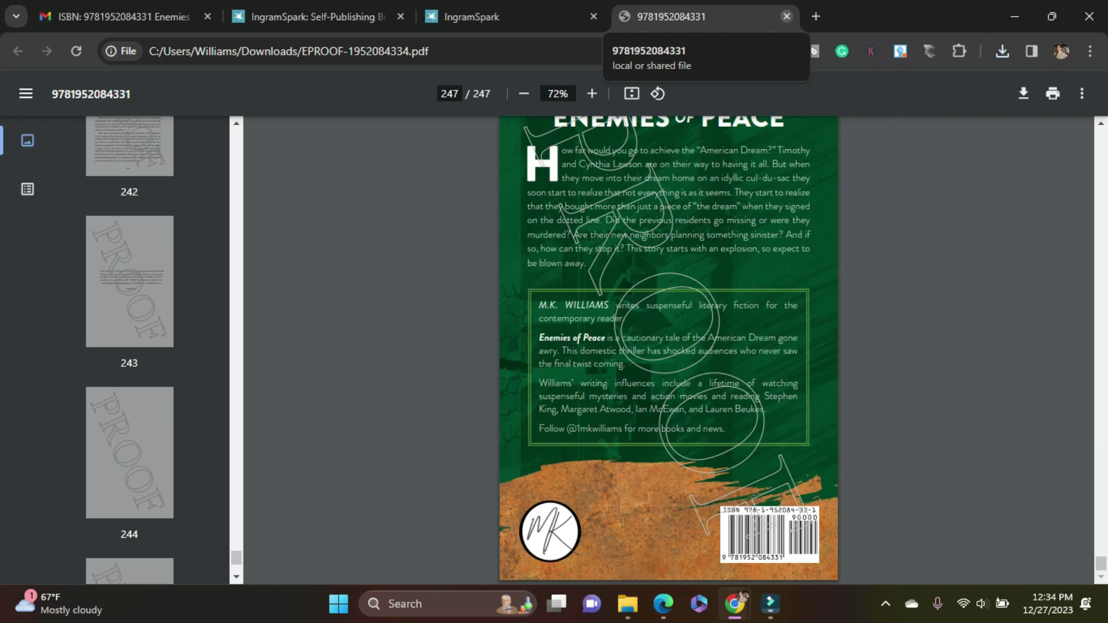
Step: Approve the Enemies of Peace eproof for printing, distribution and sale, and answer the promotion prompt
{"action": "left_click", "coordinate": [786, 16]}
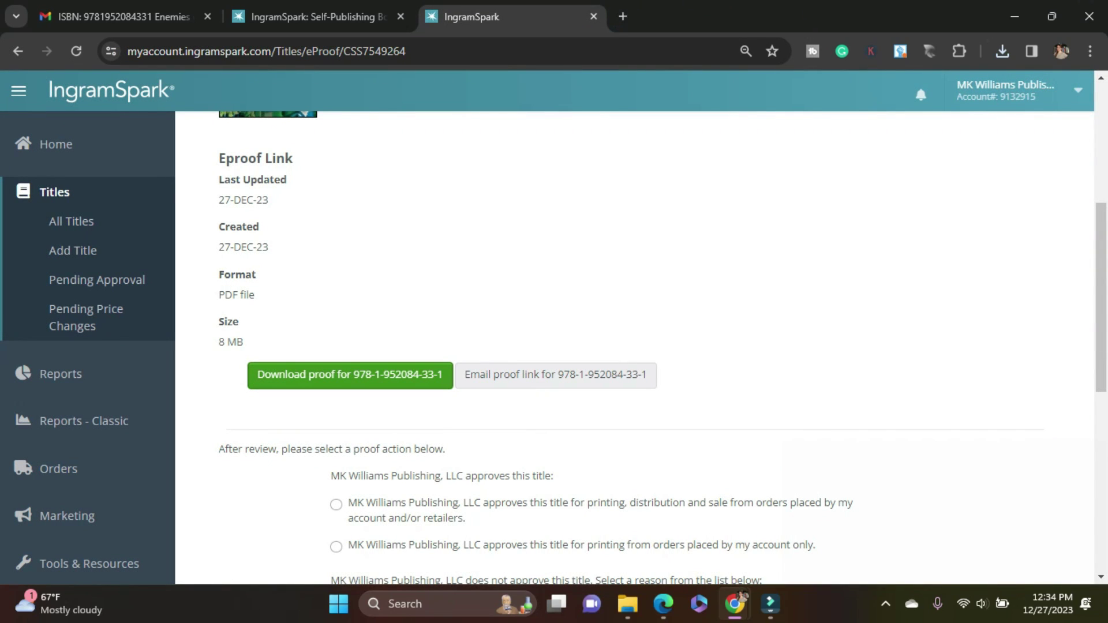
{"action": "scroll", "coordinate": [635, 346], "scroll_direction": "down", "scroll_amount": 3}
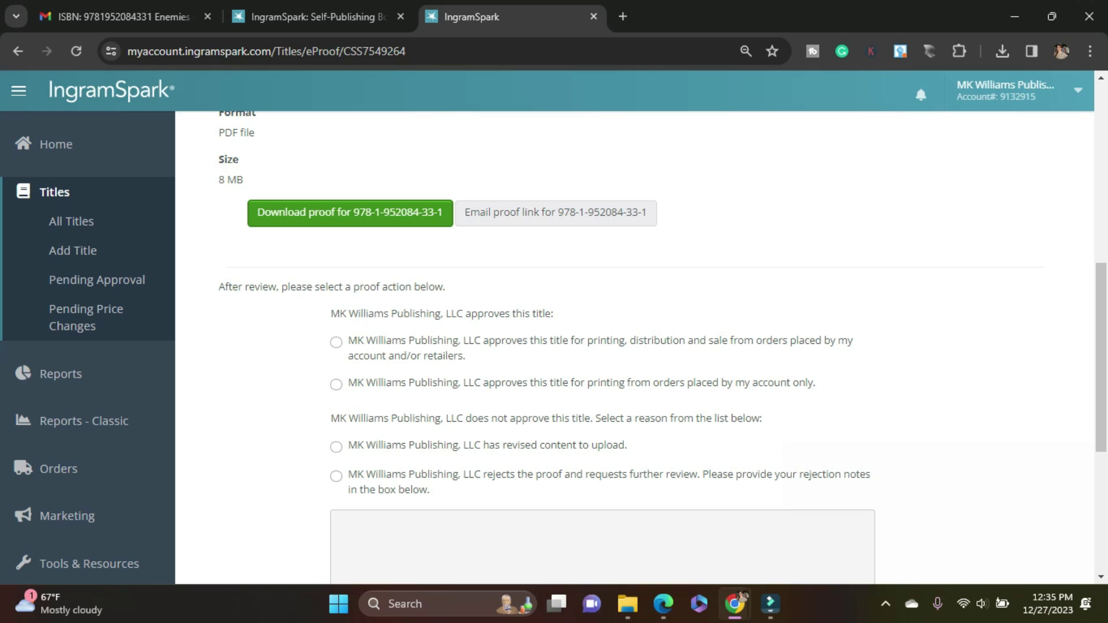
{"action": "left_click", "coordinate": [336, 343]}
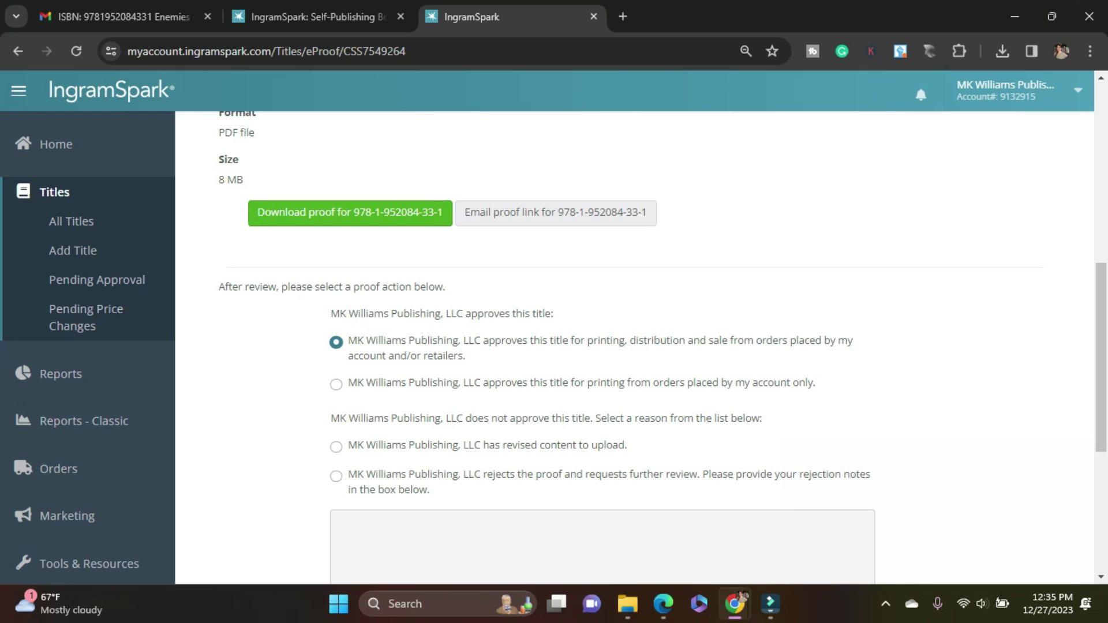
{"action": "scroll", "coordinate": [634, 347], "scroll_direction": "down", "scroll_amount": 4}
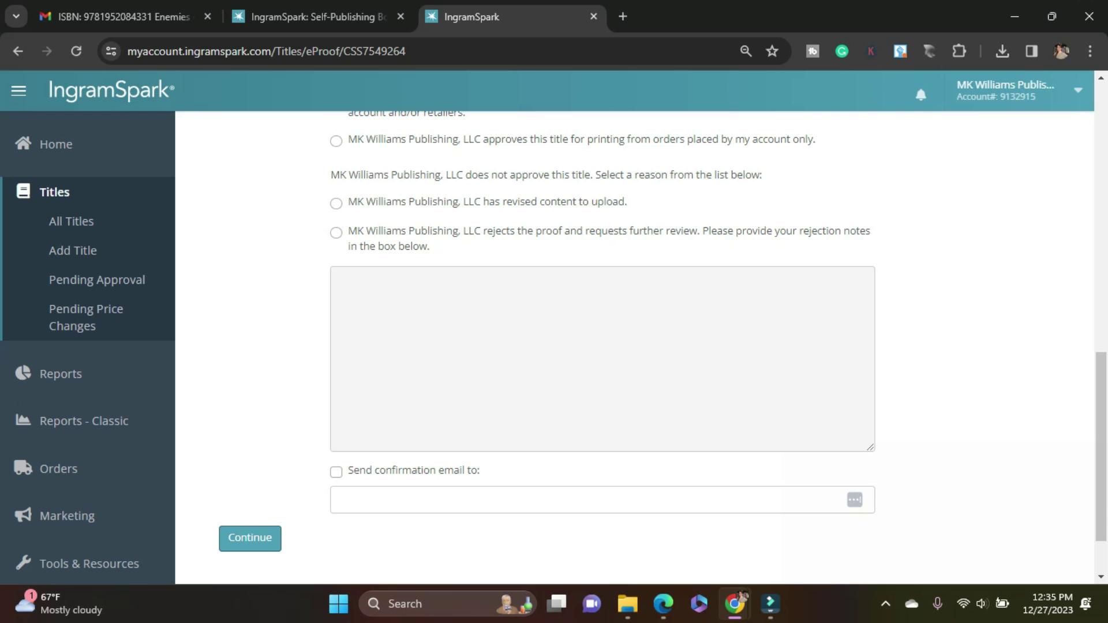
{"action": "left_click", "coordinate": [250, 538]}
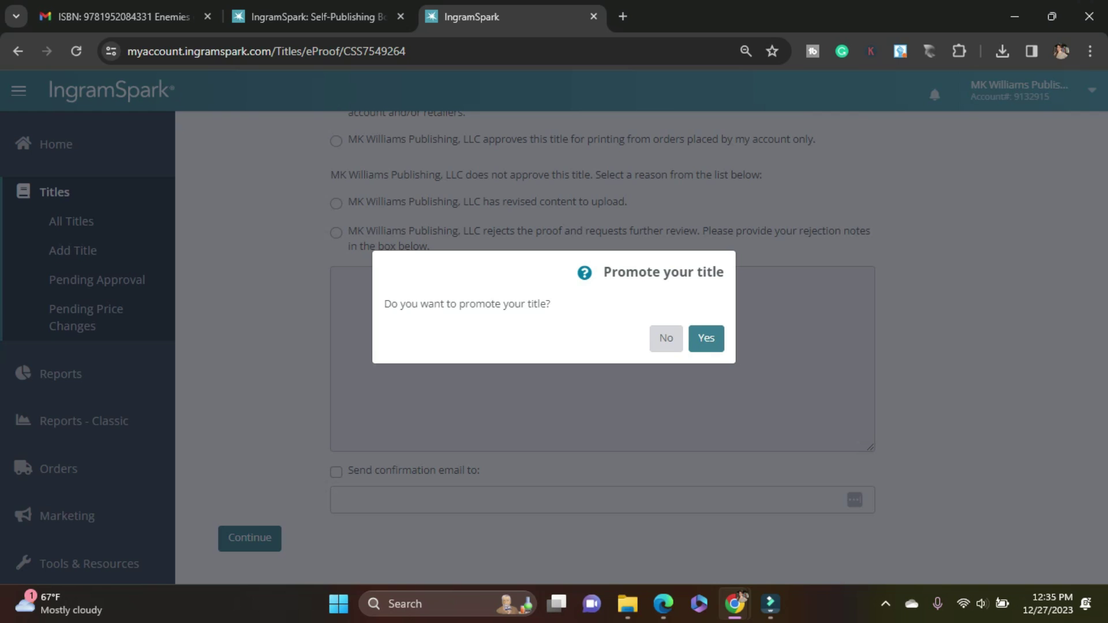
{"action": "left_click", "coordinate": [666, 338]}
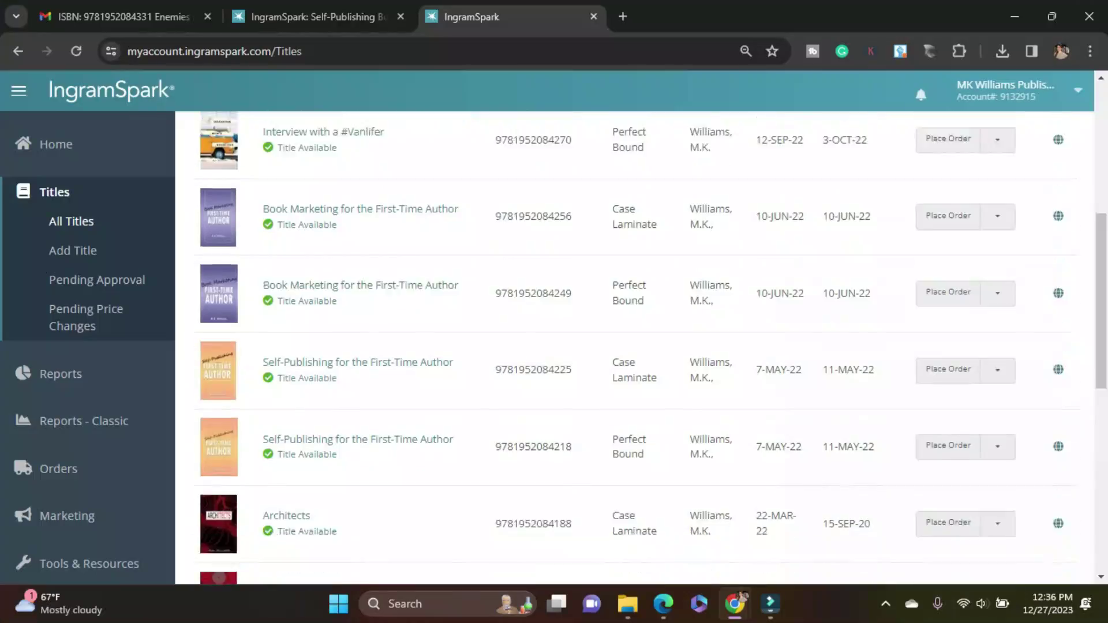
Step: Scroll All Titles down to the pagination showing 23 titles across three pages
{"action": "scroll", "coordinate": [635, 346], "scroll_direction": "down", "scroll_amount": 4}
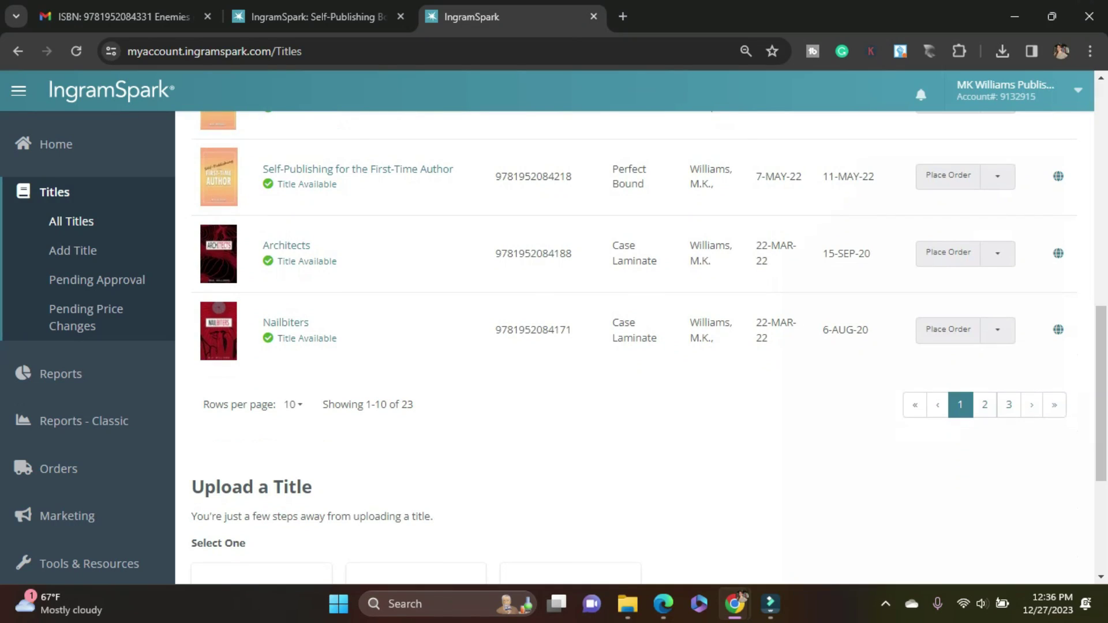
Step: On page 3 of All Titles, edit the original Enemies of Peace and review its 236-page print info
{"action": "left_click", "coordinate": [1009, 404]}
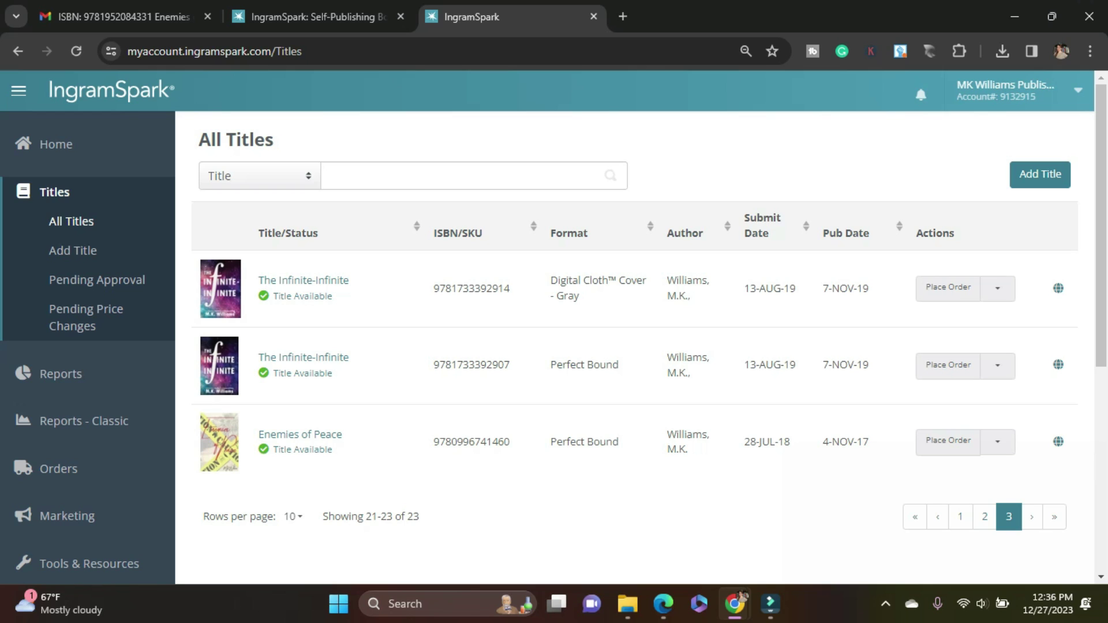
{"action": "scroll", "coordinate": [996, 279], "scroll_direction": "down", "scroll_amount": 3}
{"action": "left_click", "coordinate": [997, 280]}
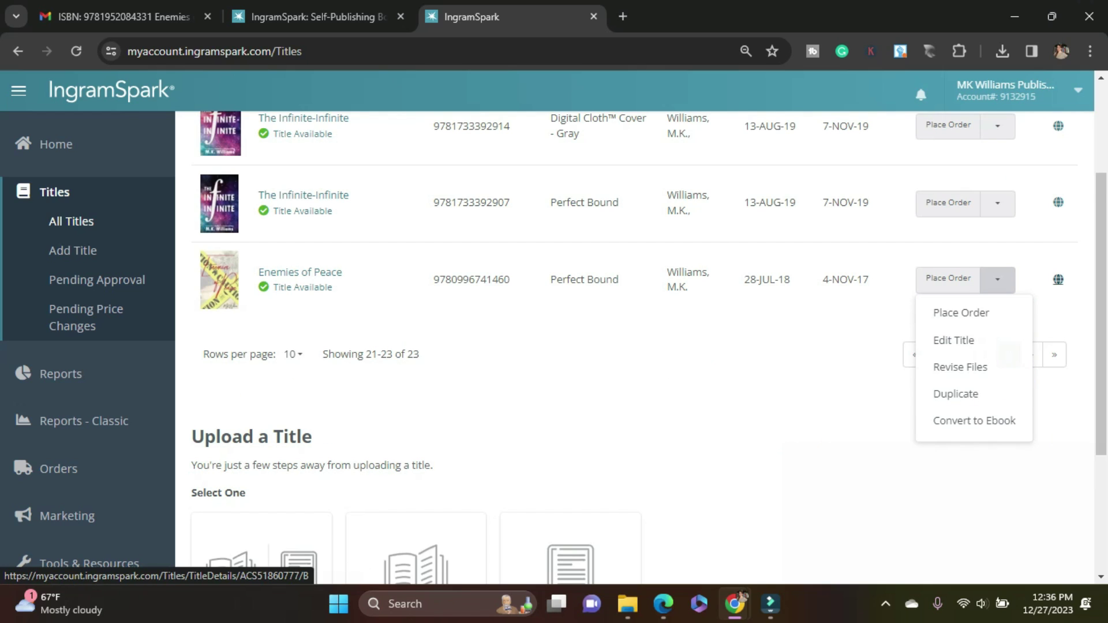
{"action": "left_click", "coordinate": [1057, 280]}
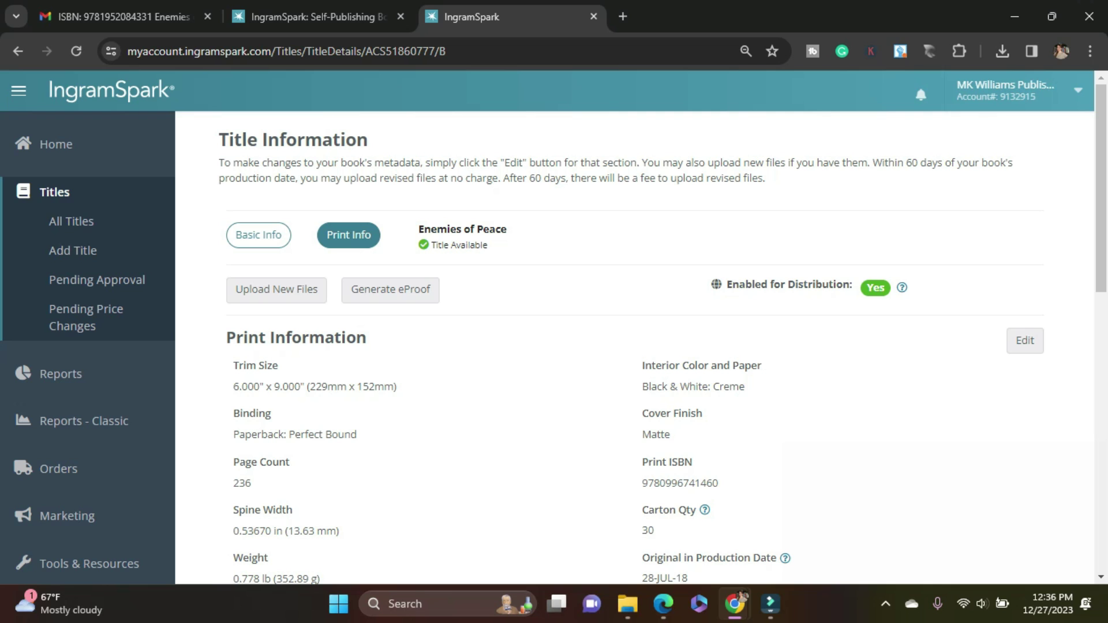
{"action": "scroll", "coordinate": [634, 346], "scroll_direction": "down", "scroll_amount": 10}
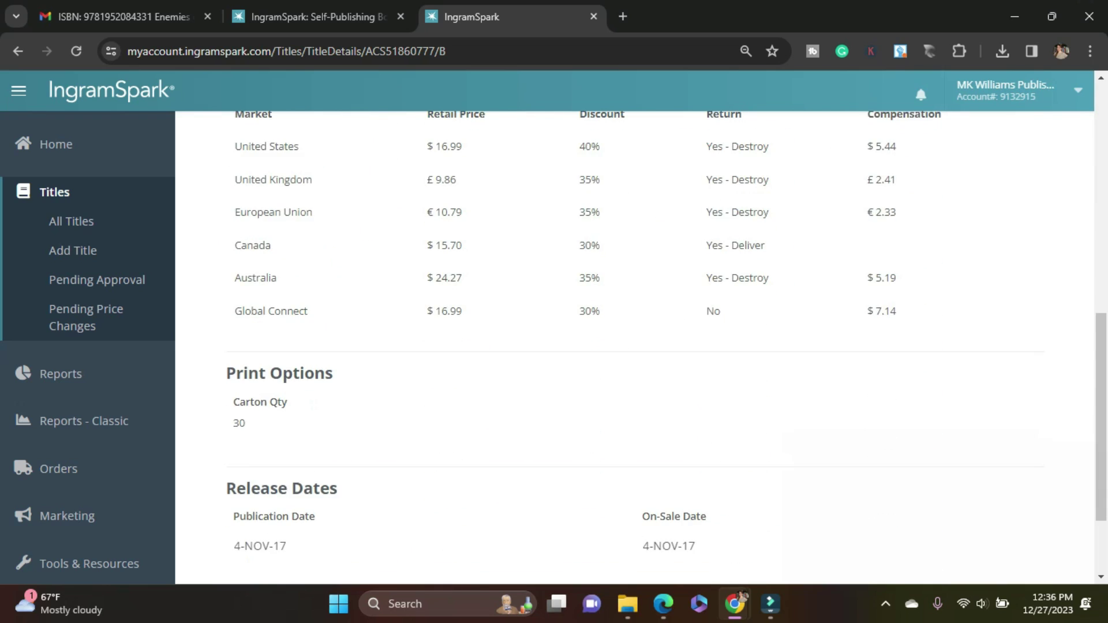
{"action": "scroll", "coordinate": [634, 346], "scroll_direction": "down", "scroll_amount": 3}
{"action": "scroll", "coordinate": [634, 346], "scroll_direction": "up", "scroll_amount": 12}
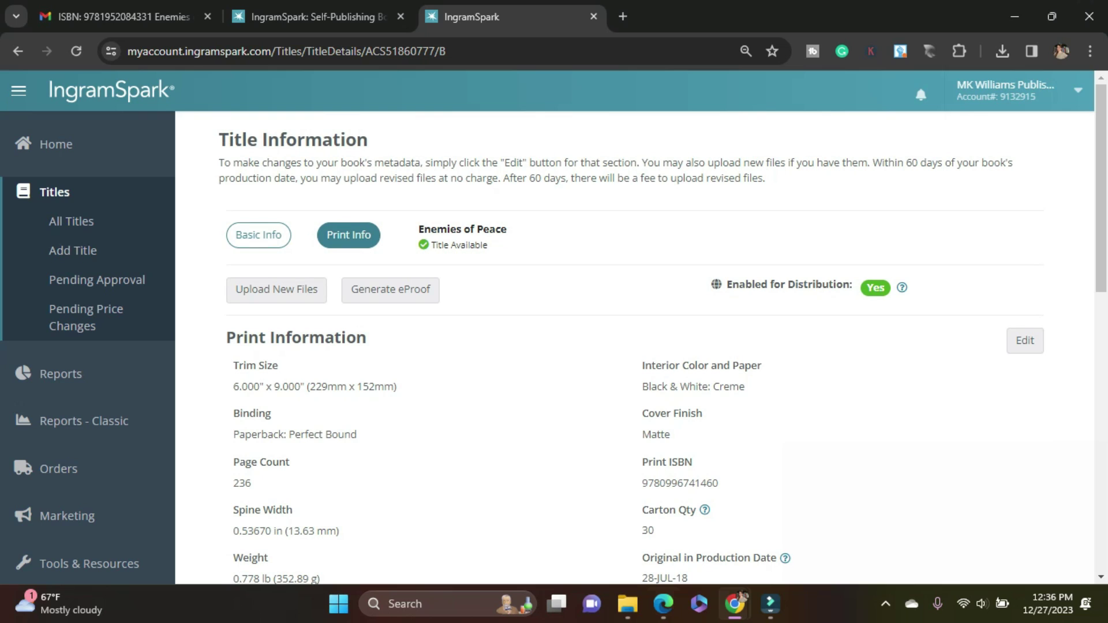
{"action": "key", "text": "alt+Tab"}
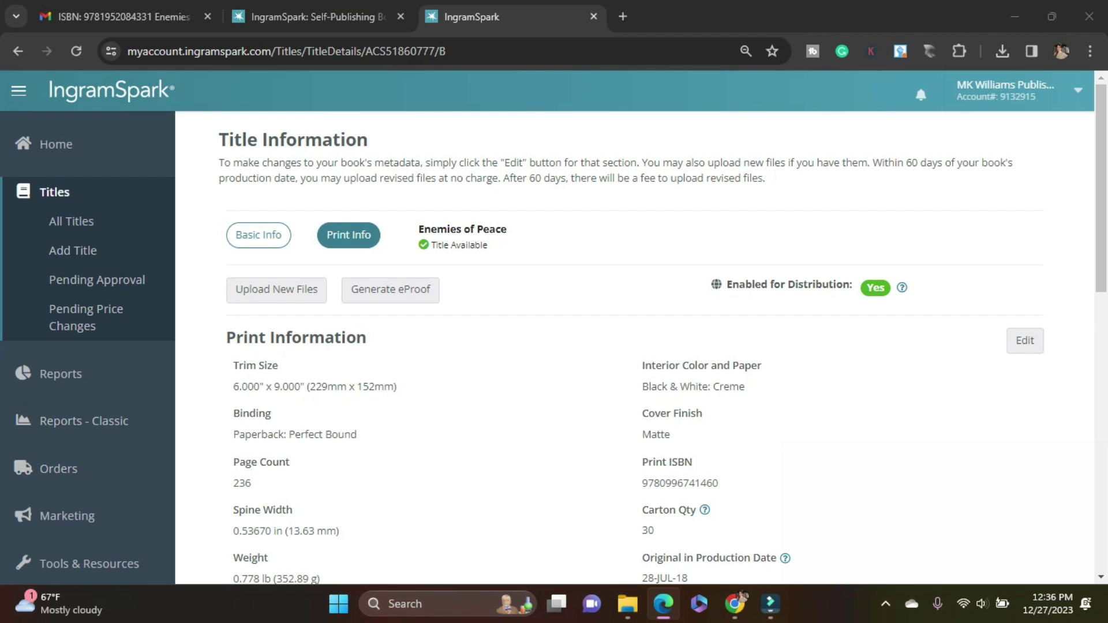
Step: Bring up the Customer Support contact form on the IngramSpark Help page
{"action": "scroll", "coordinate": [635, 346], "scroll_direction": "down", "scroll_amount": 8}
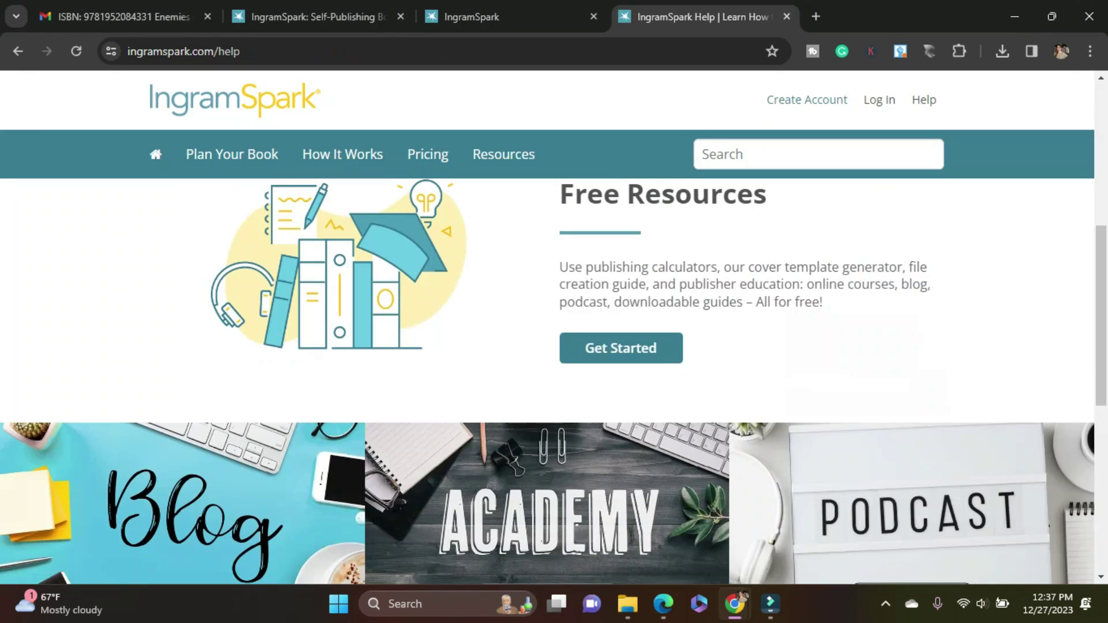
{"action": "scroll", "coordinate": [548, 375], "scroll_direction": "up", "scroll_amount": 4}
{"action": "left_click", "coordinate": [834, 369]}
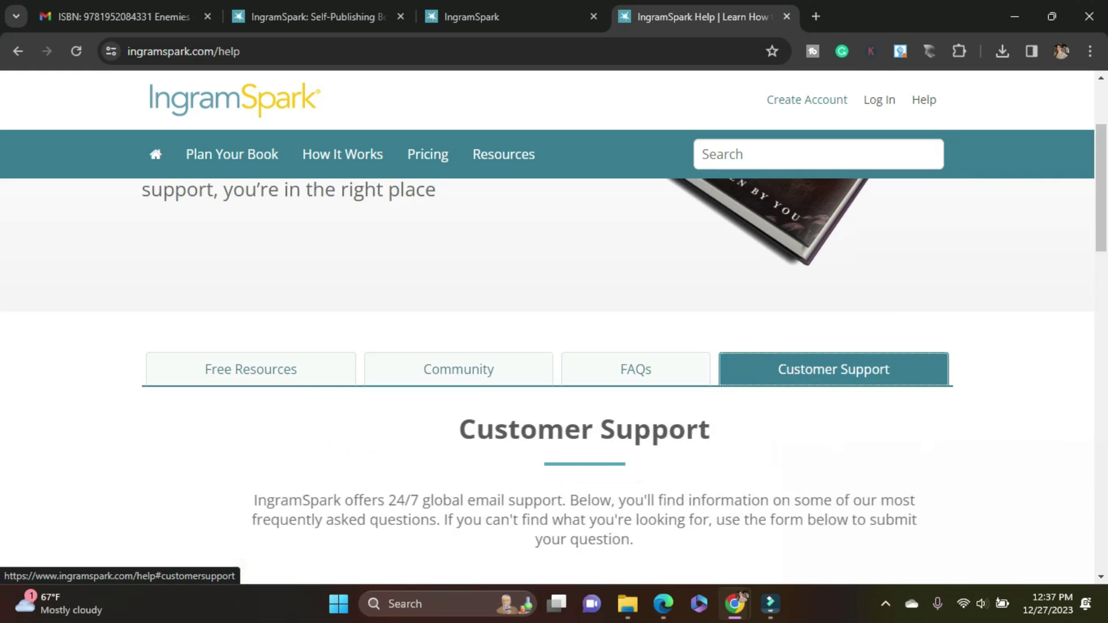
{"action": "scroll", "coordinate": [547, 381], "scroll_direction": "down", "scroll_amount": 2}
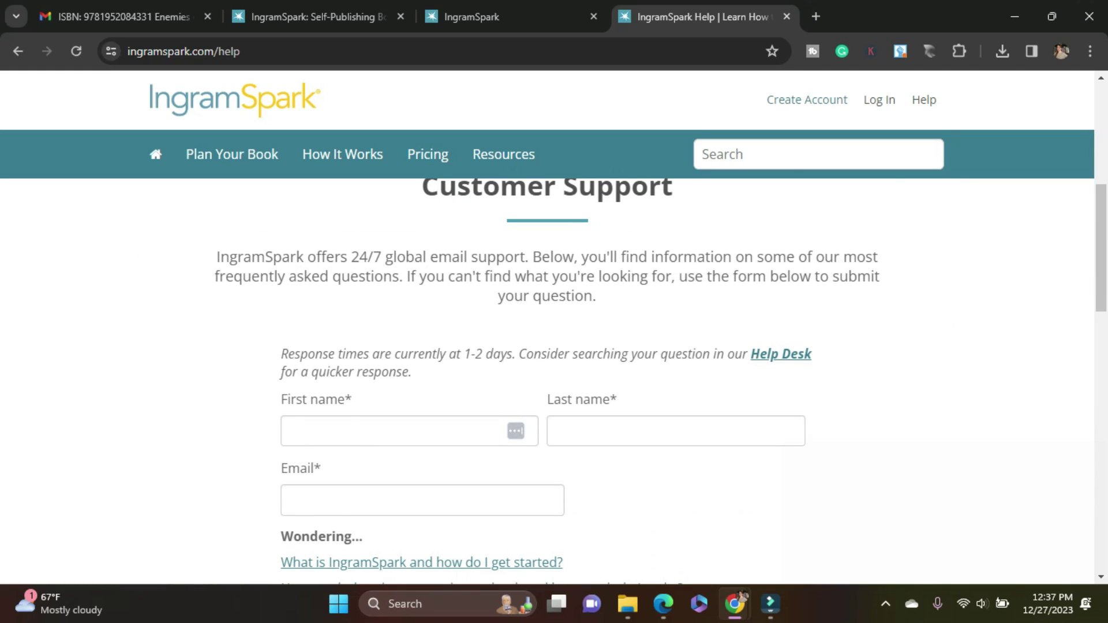
{"action": "scroll", "coordinate": [547, 381], "scroll_direction": "up", "scroll_amount": 1}
{"action": "mouse_move", "coordinate": [232, 154]}
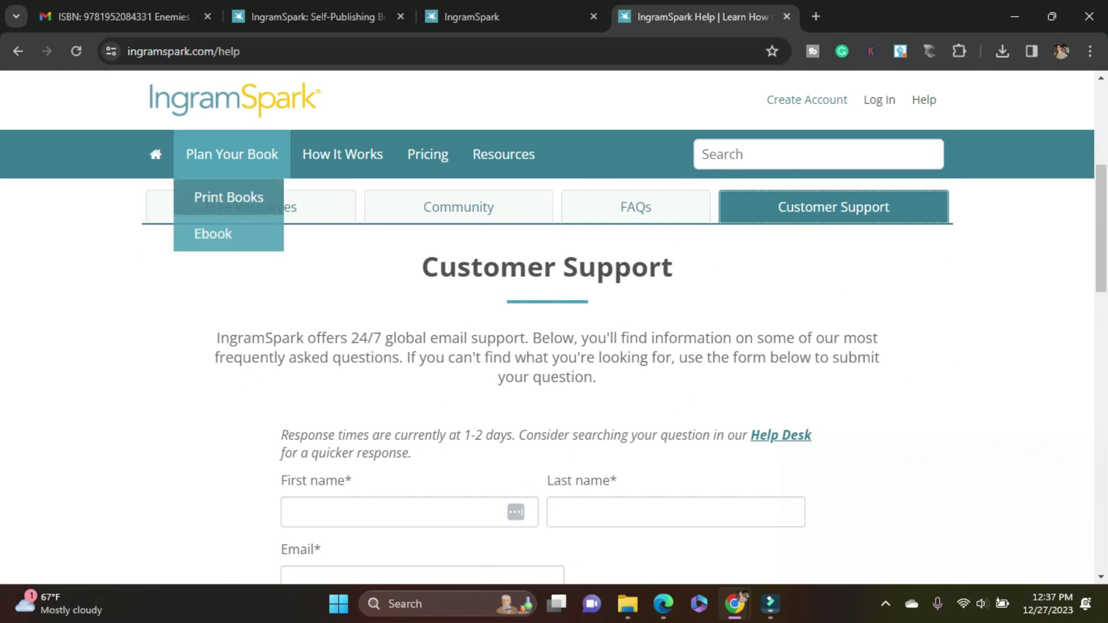
{"action": "scroll", "coordinate": [554, 381], "scroll_direction": "down", "scroll_amount": 3}
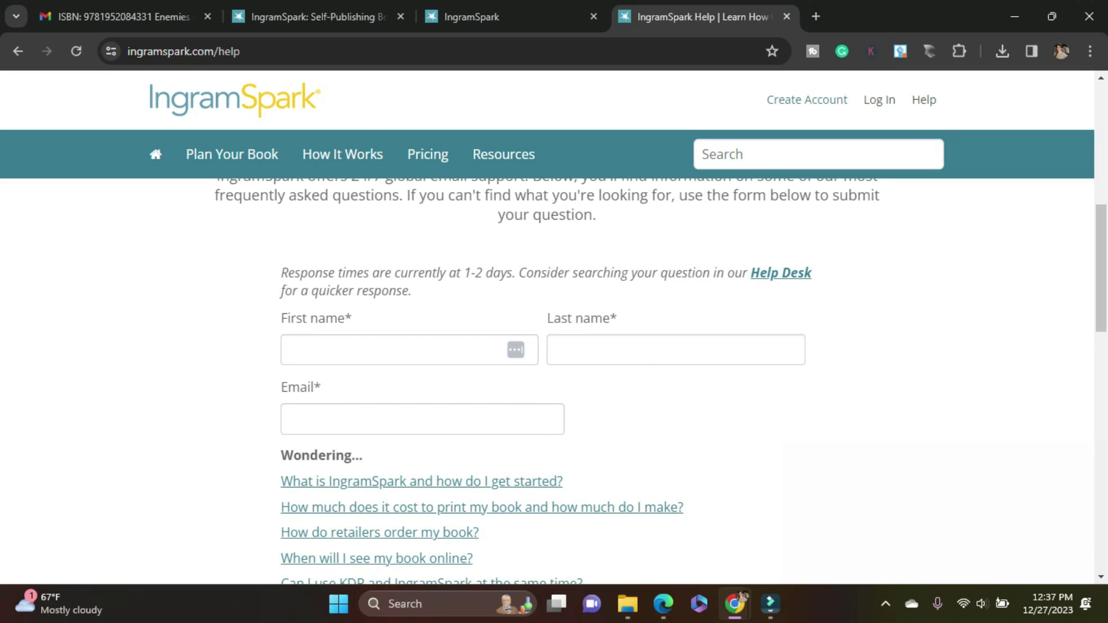
{"action": "scroll", "coordinate": [554, 381], "scroll_direction": "down", "scroll_amount": 7}
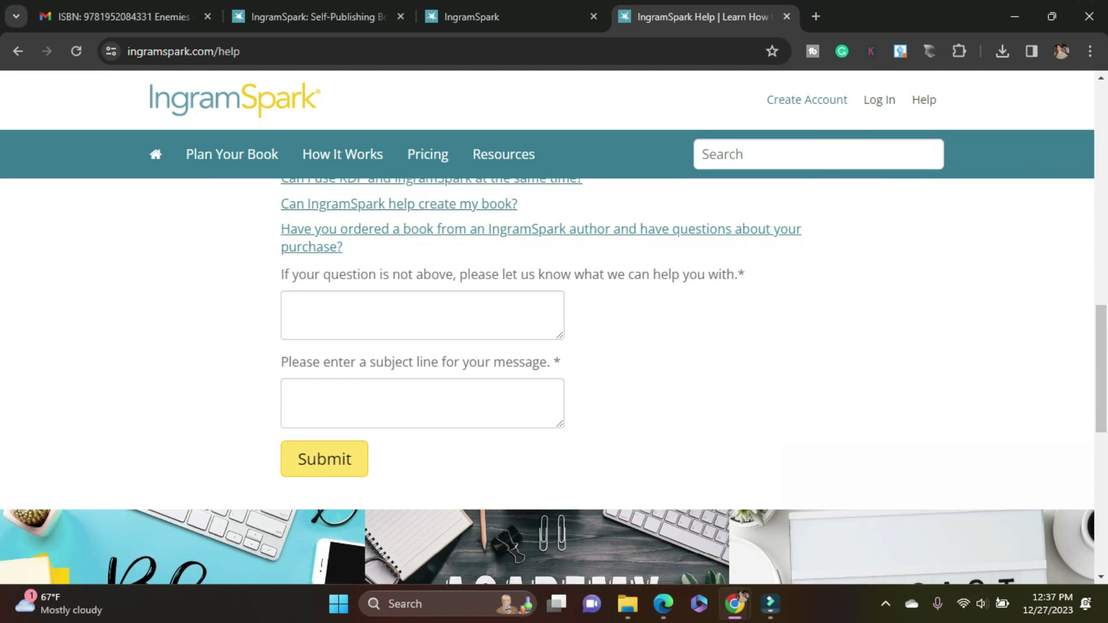
{"action": "left_click", "coordinate": [422, 315]}
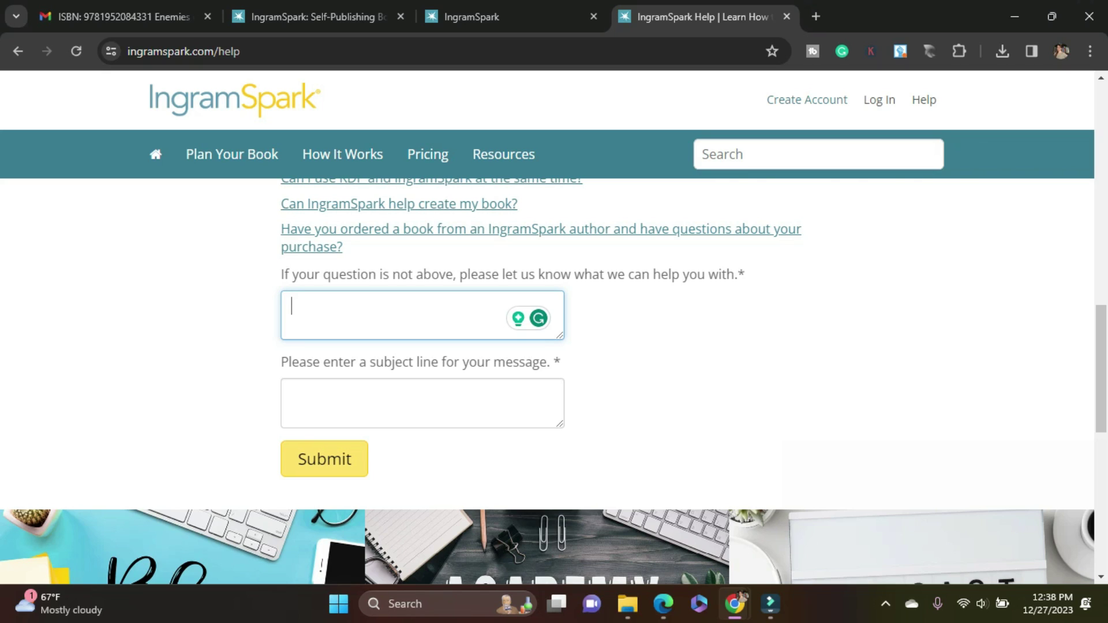
{"action": "key", "text": "Return"}
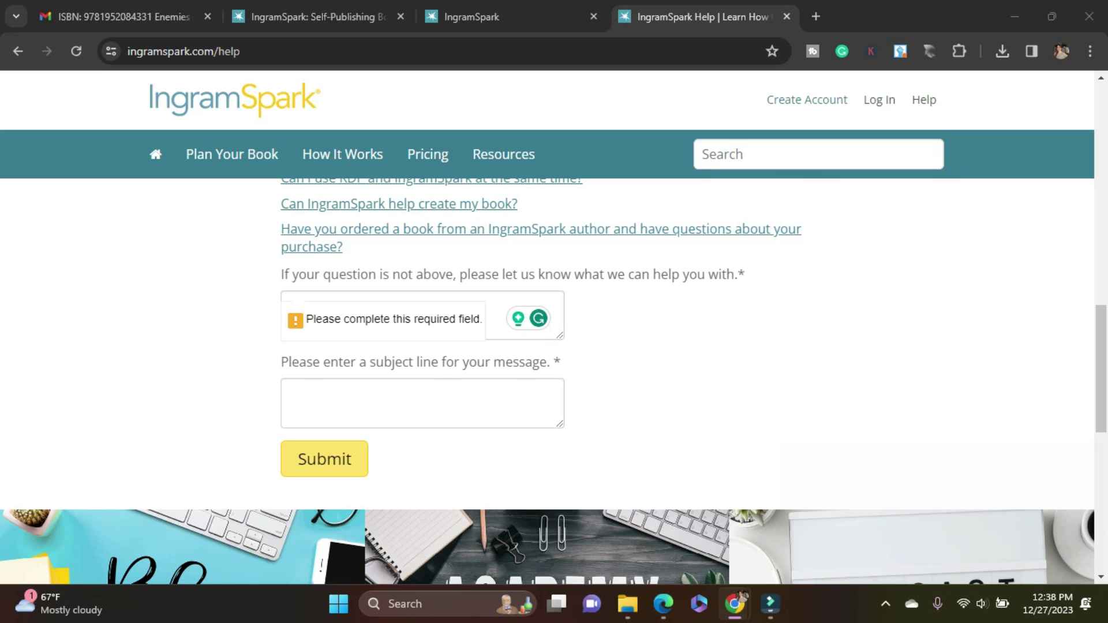
{"action": "scroll", "coordinate": [422, 412], "scroll_direction": "down", "scroll_amount": 1}
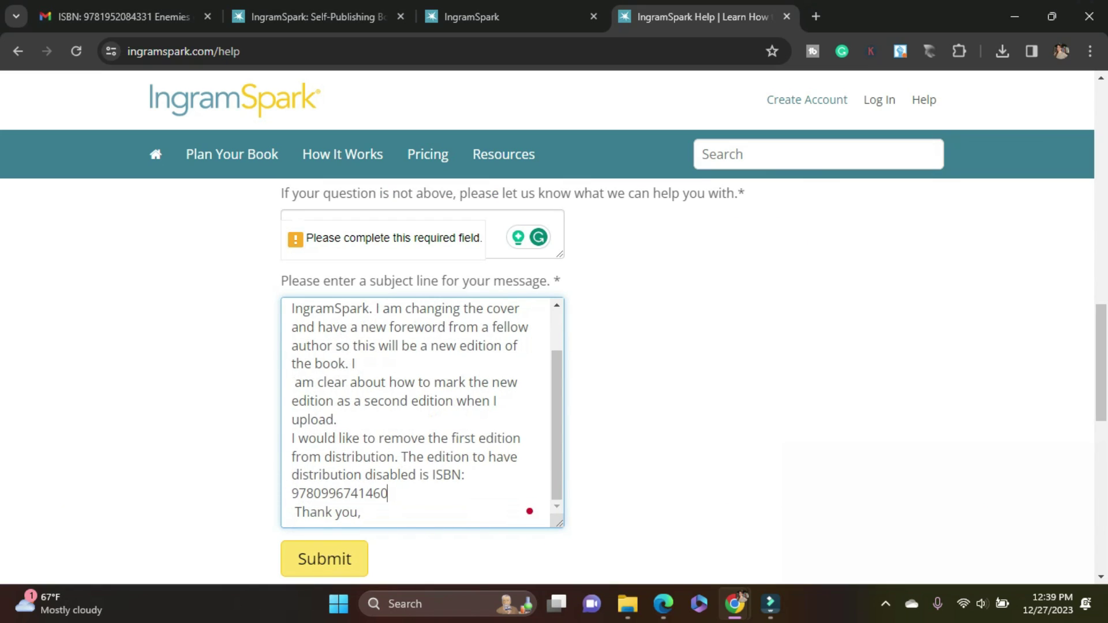